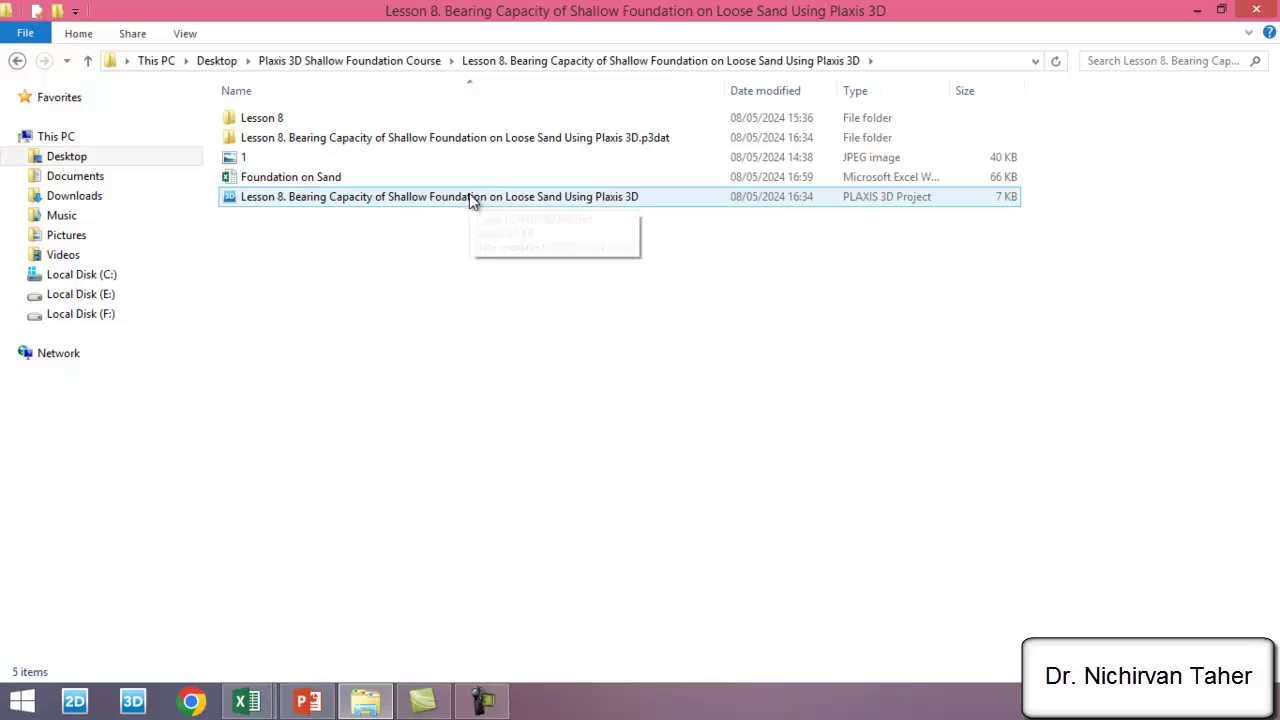
Step: Open the Lesson 8 loose sand project and start saving a copy in the Plaxis 3D Shallow Foundation Course folder on the Desktop
{"action": "double_click", "coordinate": [520, 201]}
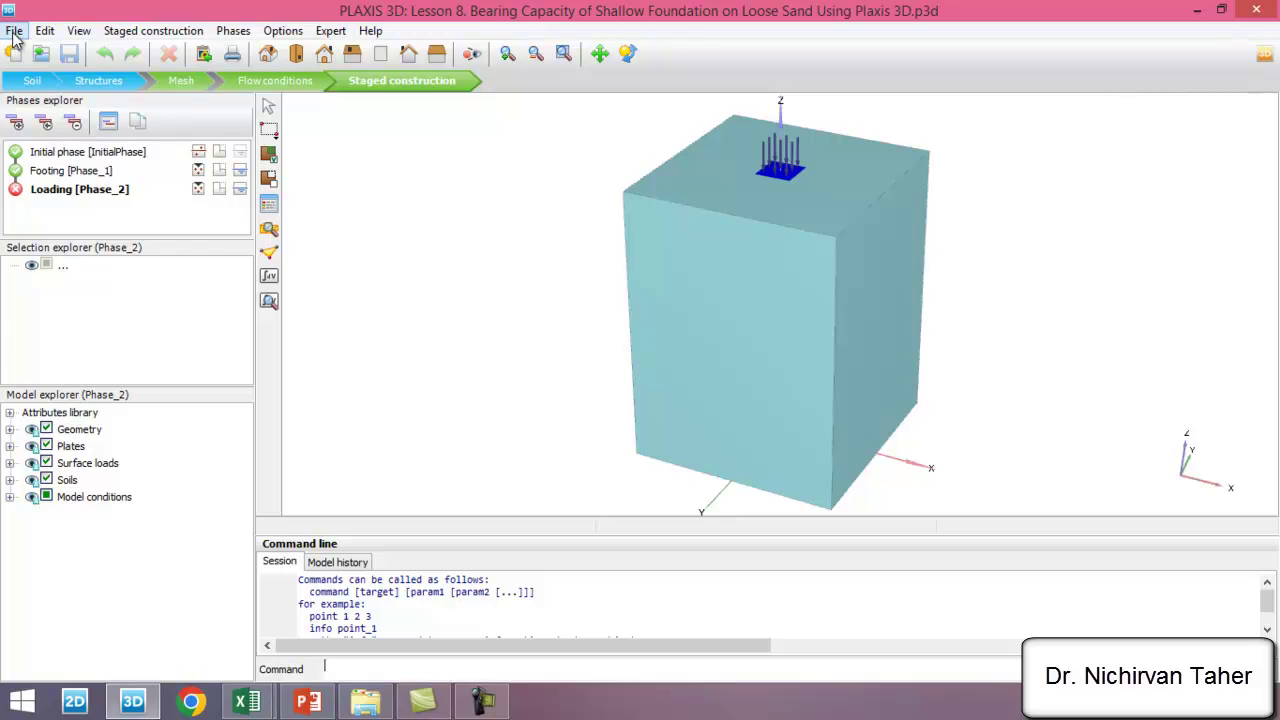
{"action": "left_click", "coordinate": [14, 32]}
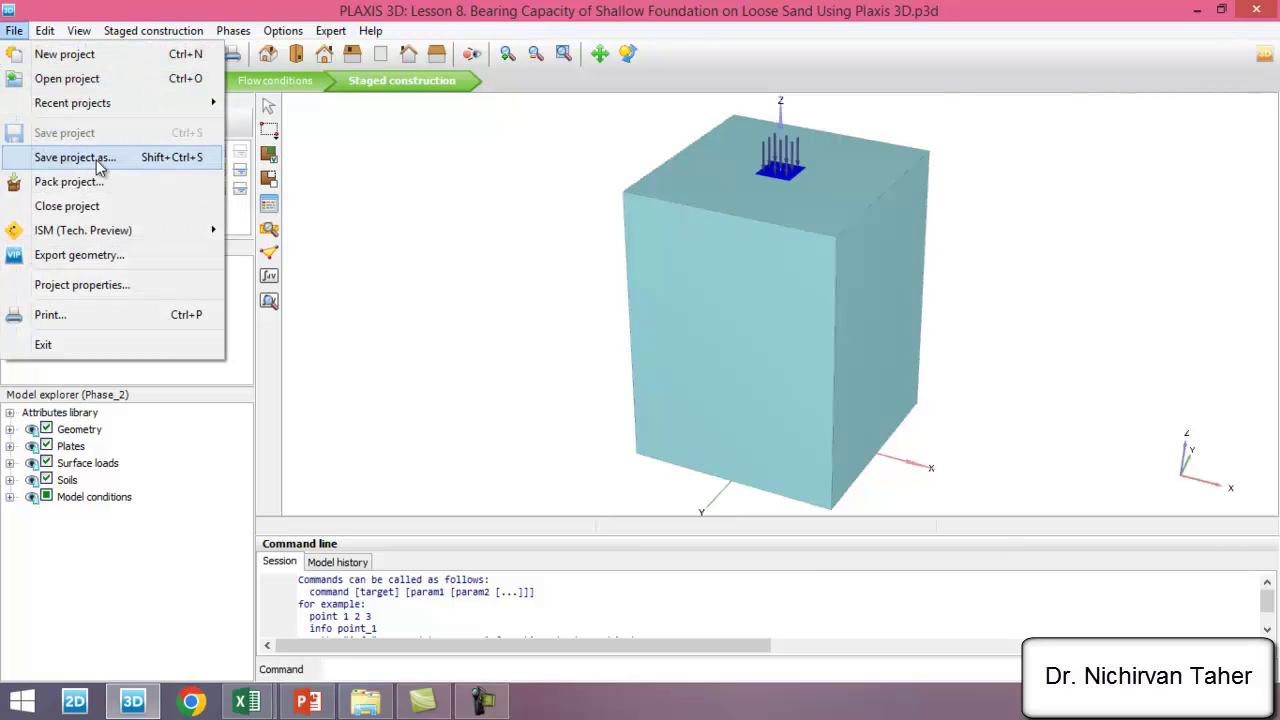
{"action": "left_click", "coordinate": [98, 164]}
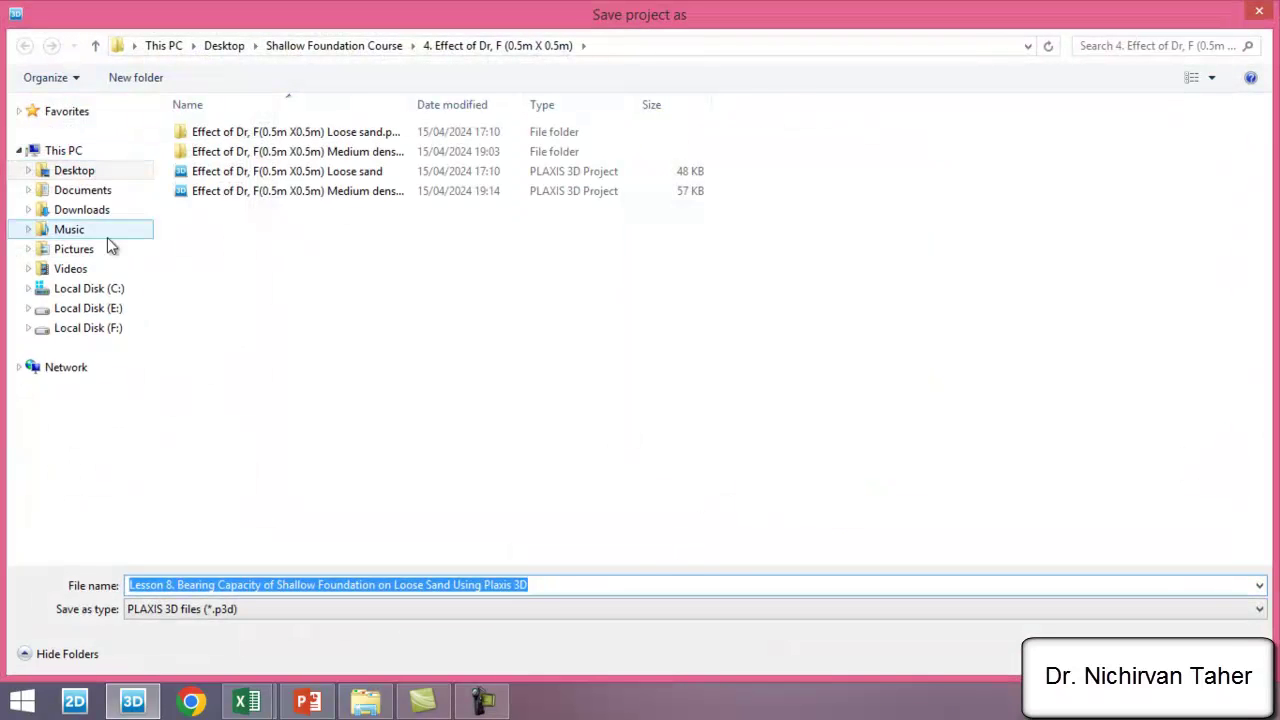
{"action": "left_click", "coordinate": [95, 45]}
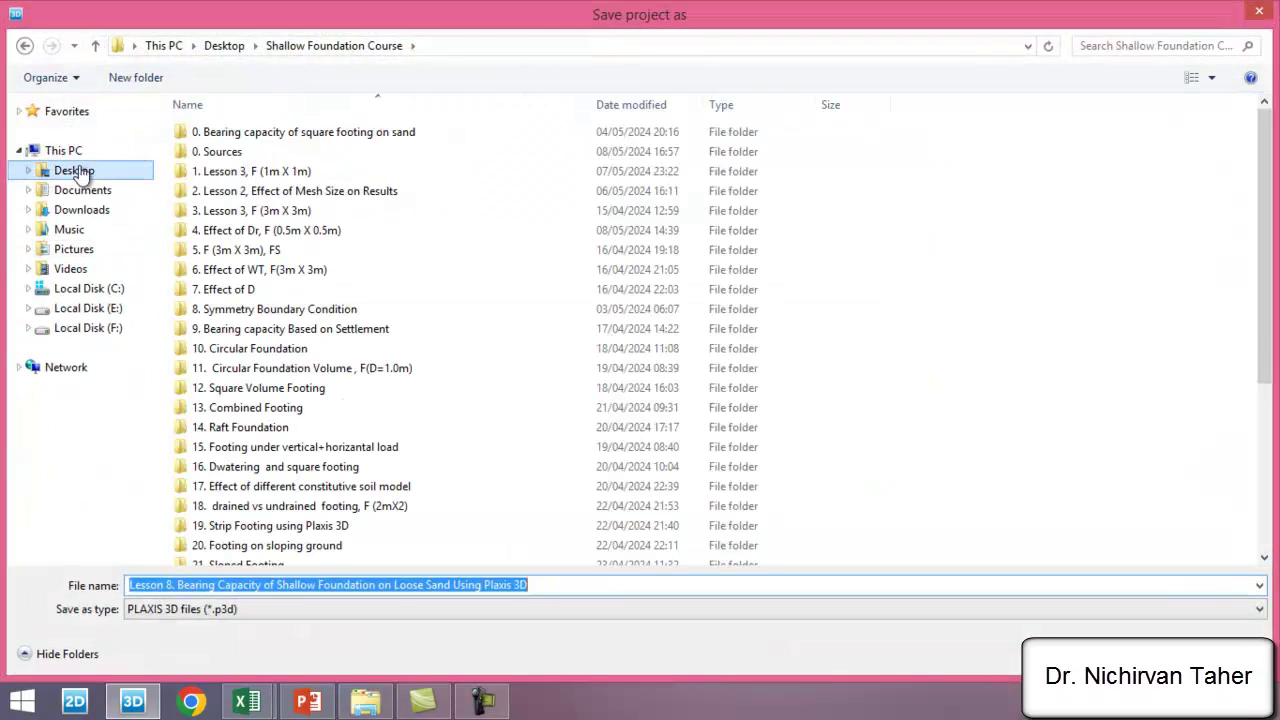
{"action": "left_click", "coordinate": [70, 170]}
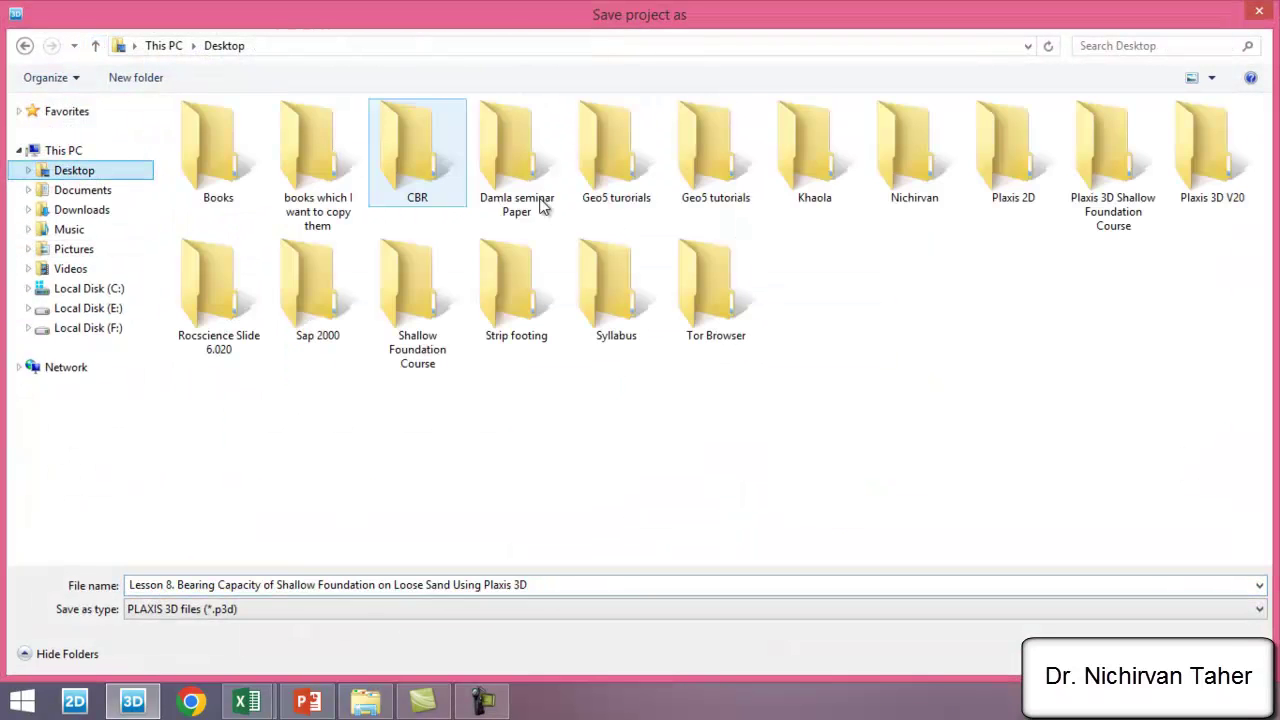
{"action": "double_click", "coordinate": [1113, 165]}
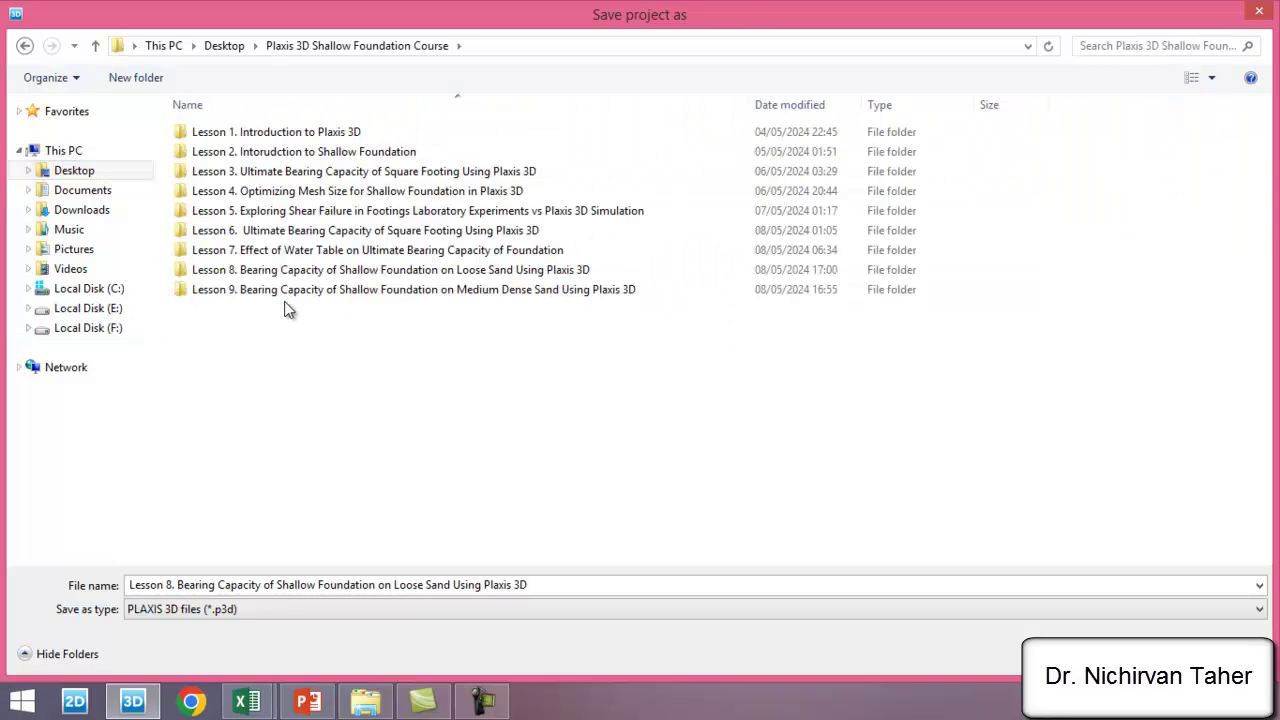
Step: Copy the name of the Lesson 9 medium dense sand folder without renaming the folder
{"action": "double_click", "coordinate": [380, 293]}
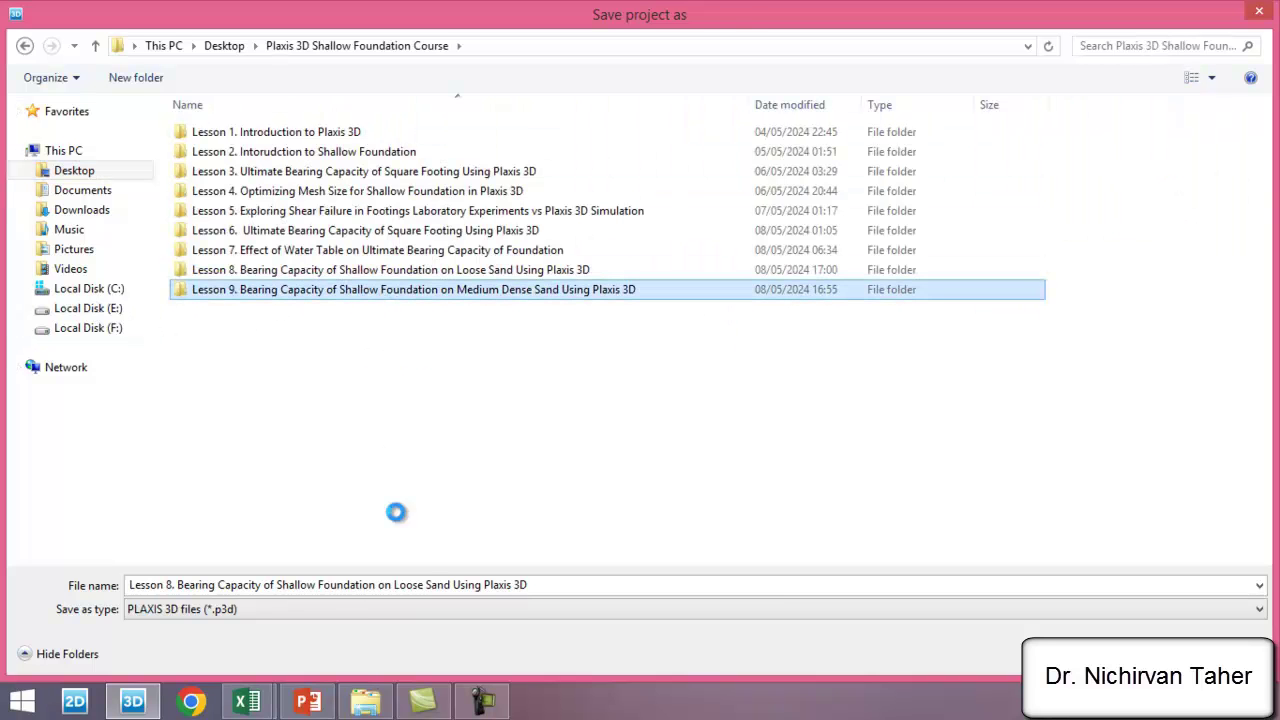
{"action": "right_click", "coordinate": [380, 289]}
{"action": "left_click", "coordinate": [423, 643]}
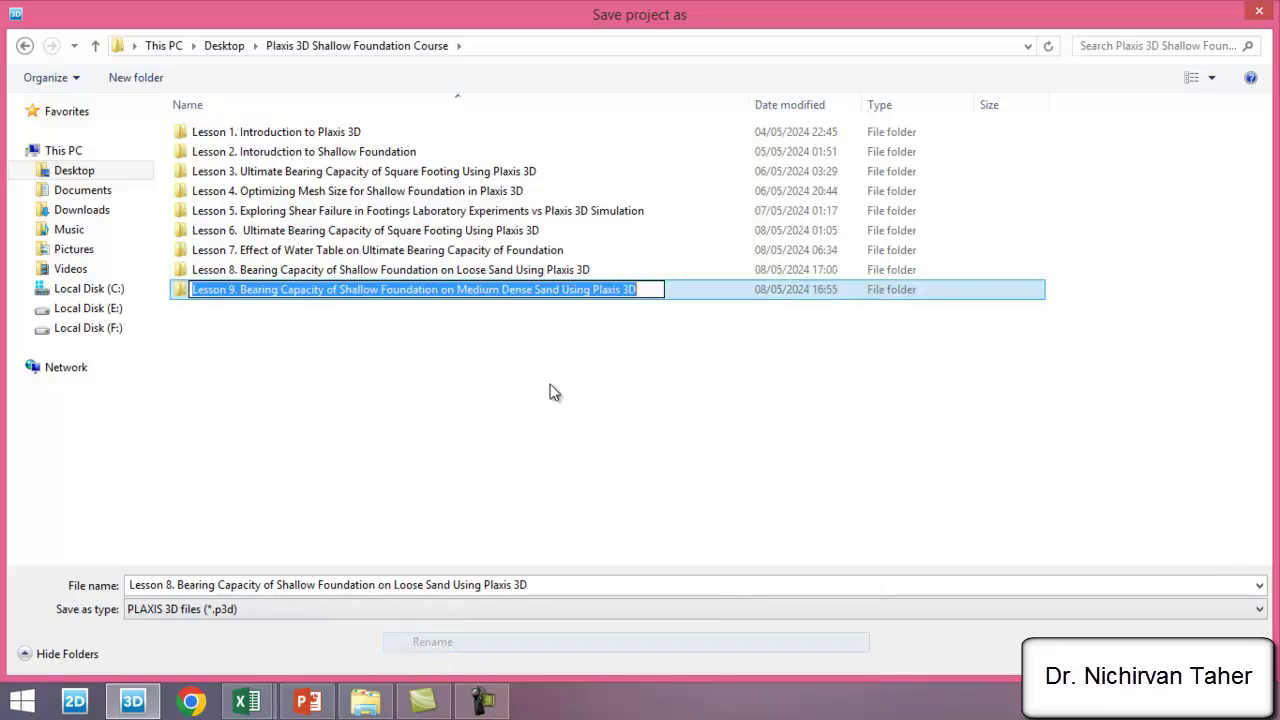
{"action": "right_click", "coordinate": [563, 292]}
{"action": "left_click", "coordinate": [622, 353]}
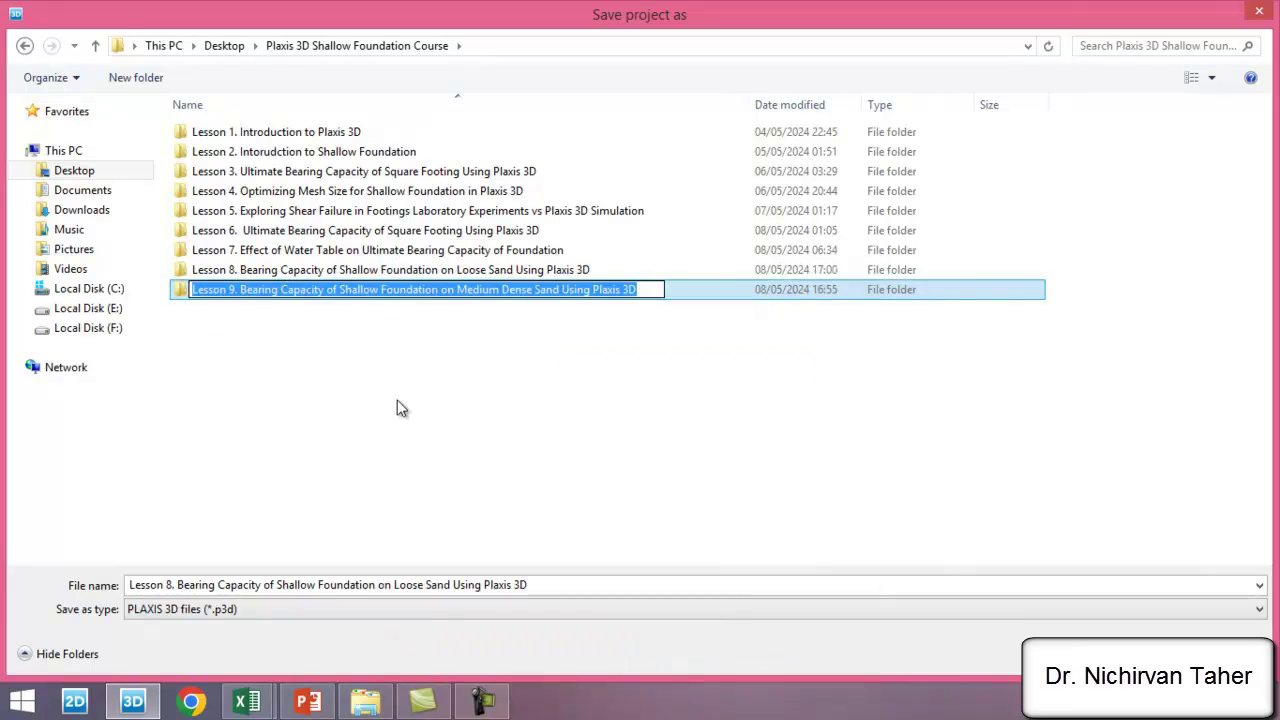
{"action": "key", "text": "Escape"}
Step: Save the project inside the Lesson 9 folder as "Lesson 9. Bearing Capacity of Shallow Foundation on Medium Dense Sand Using Plaxis 3D"
{"action": "double_click", "coordinate": [392, 295]}
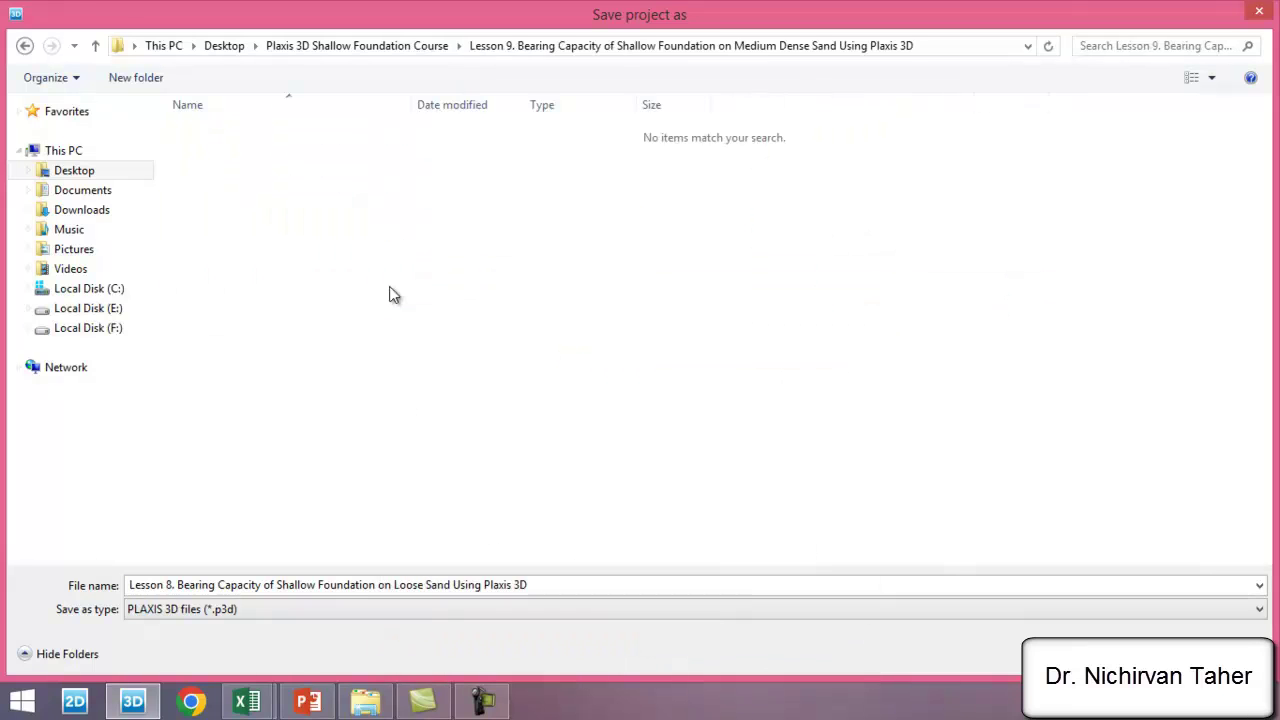
{"action": "right_click", "coordinate": [533, 584]}
{"action": "left_click", "coordinate": [606, 420]}
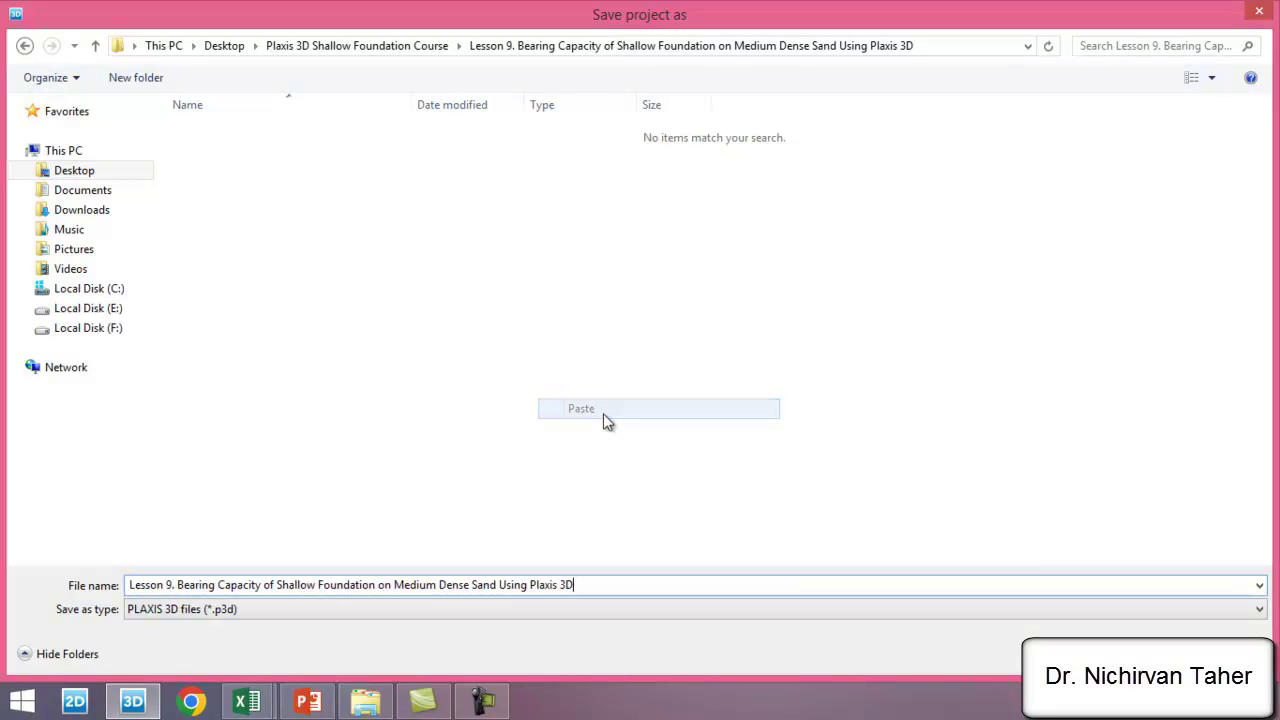
{"action": "key", "text": "Return"}
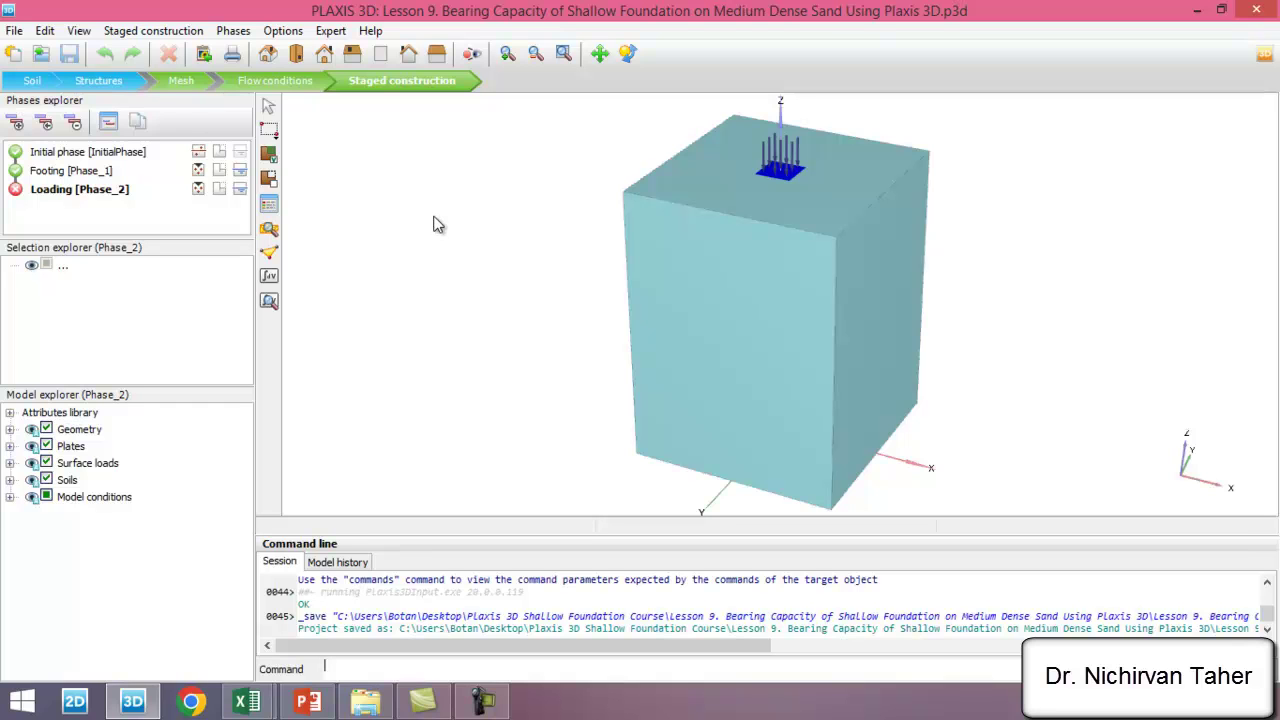
Step: Duplicate the Loose Sand soil material as a new material set named Medium dense sand
{"action": "left_click", "coordinate": [28, 81]}
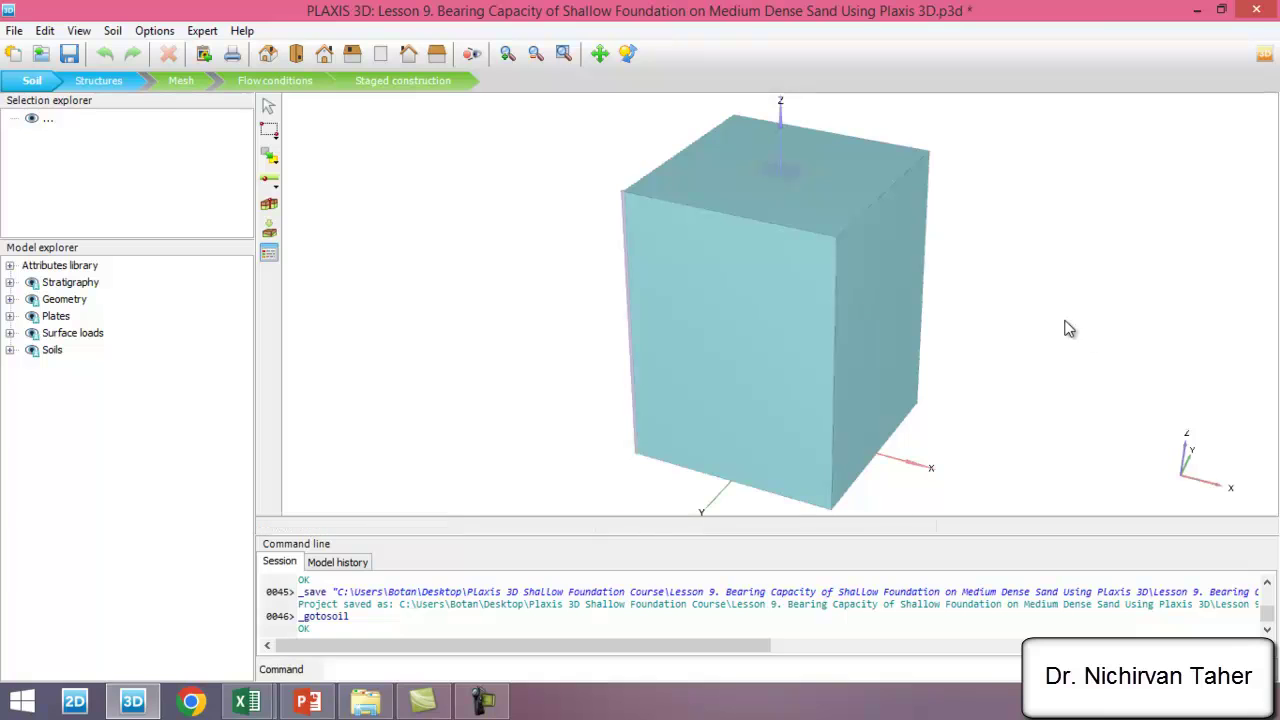
{"action": "left_click", "coordinate": [100, 82]}
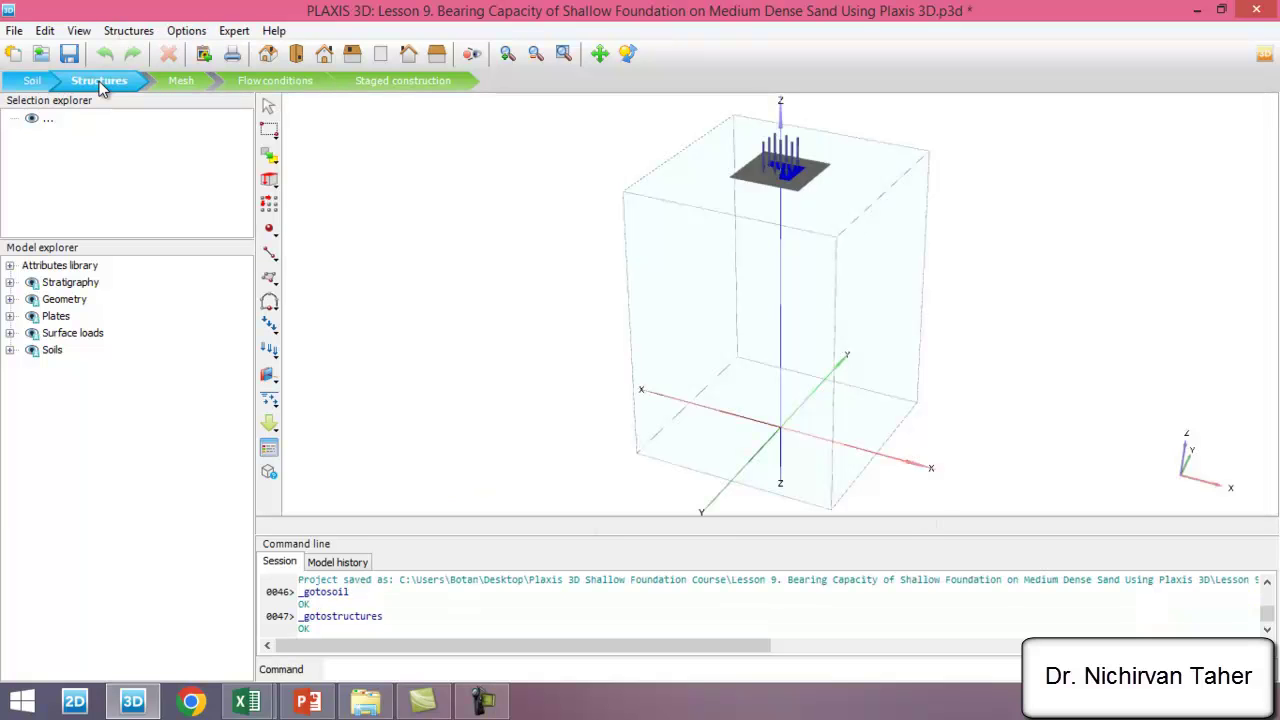
{"action": "left_click", "coordinate": [31, 83]}
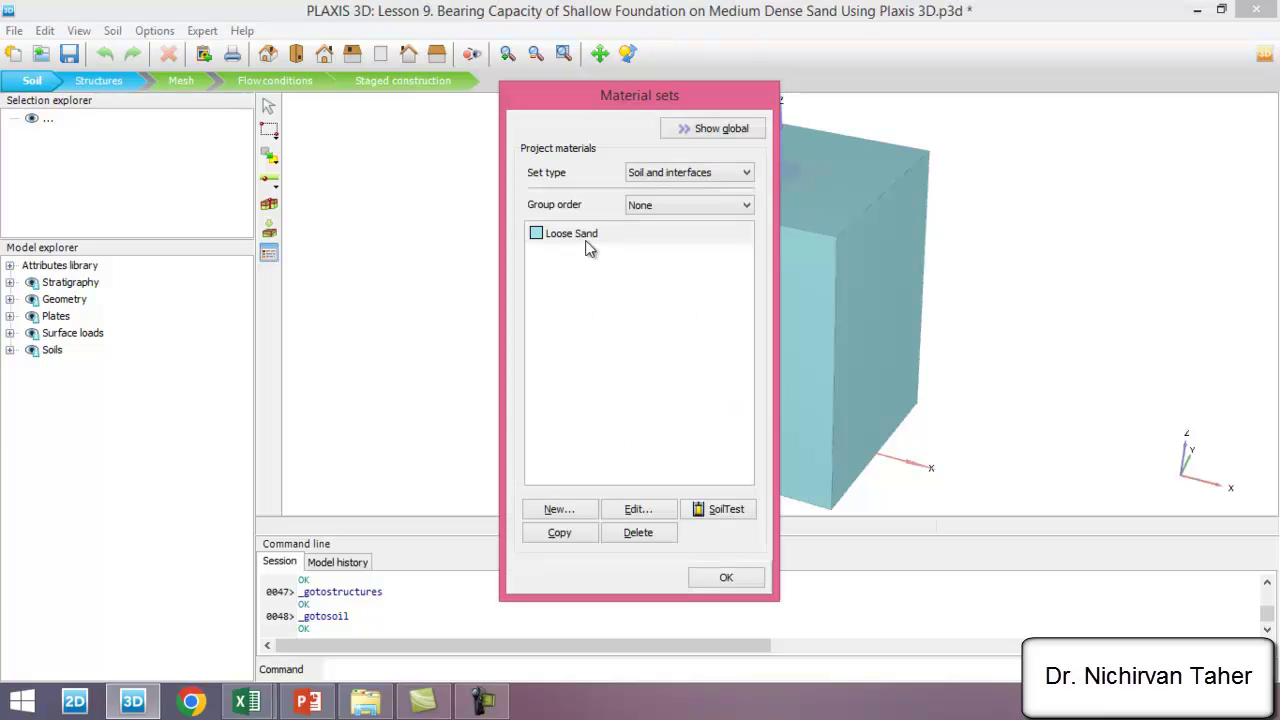
{"action": "left_click", "coordinate": [562, 238]}
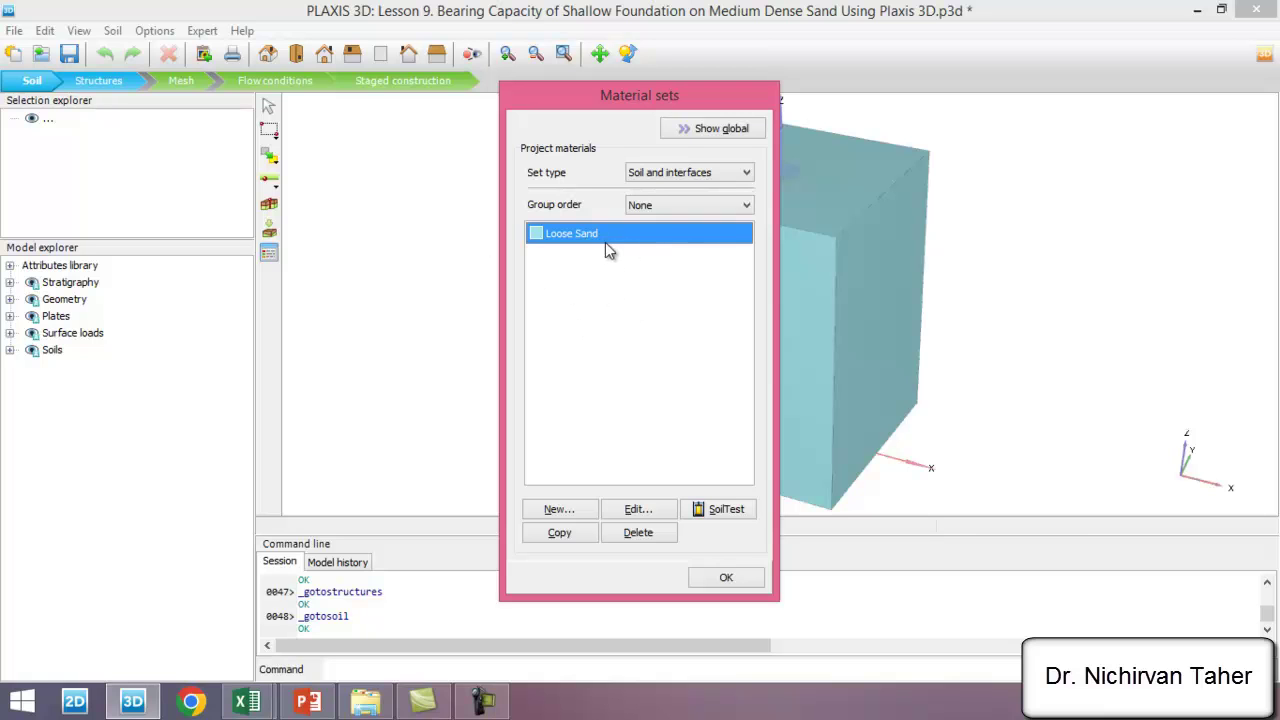
{"action": "left_click", "coordinate": [557, 535]}
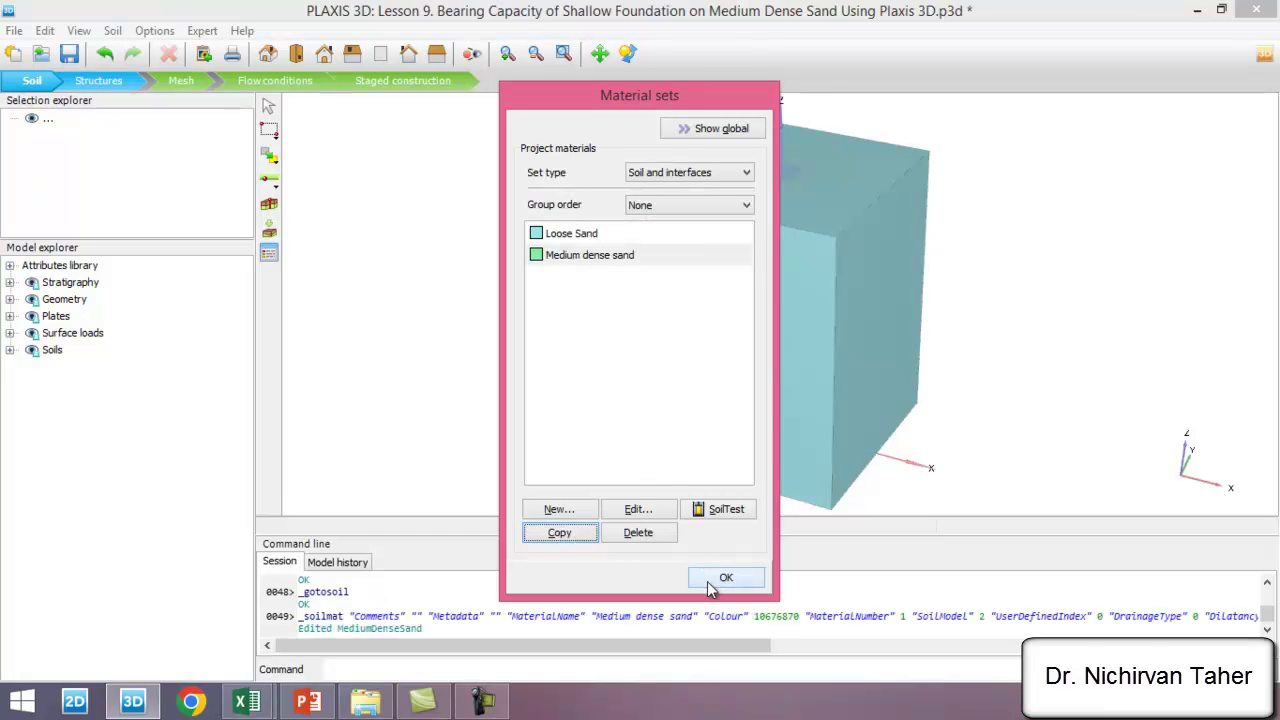
{"action": "left_click", "coordinate": [724, 578]}
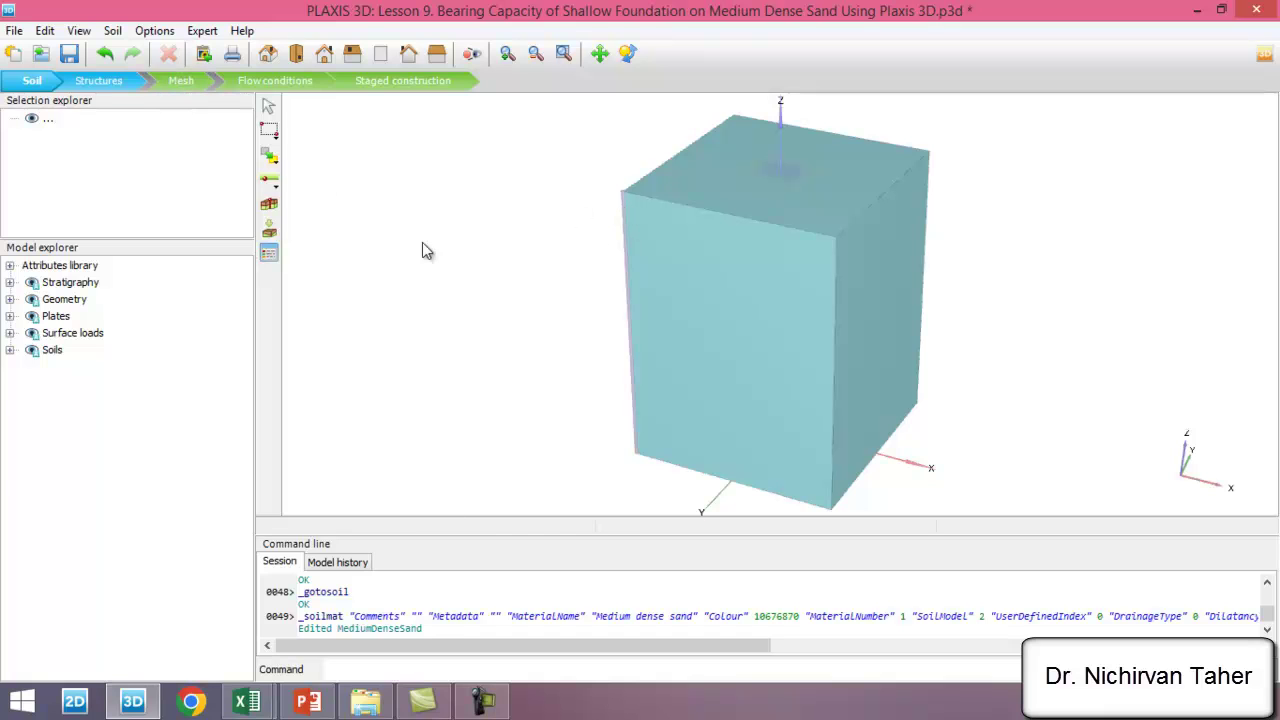
{"action": "left_click", "coordinate": [623, 201]}
{"action": "scroll", "coordinate": [624, 192], "scroll_direction": "up", "scroll_amount": 2}
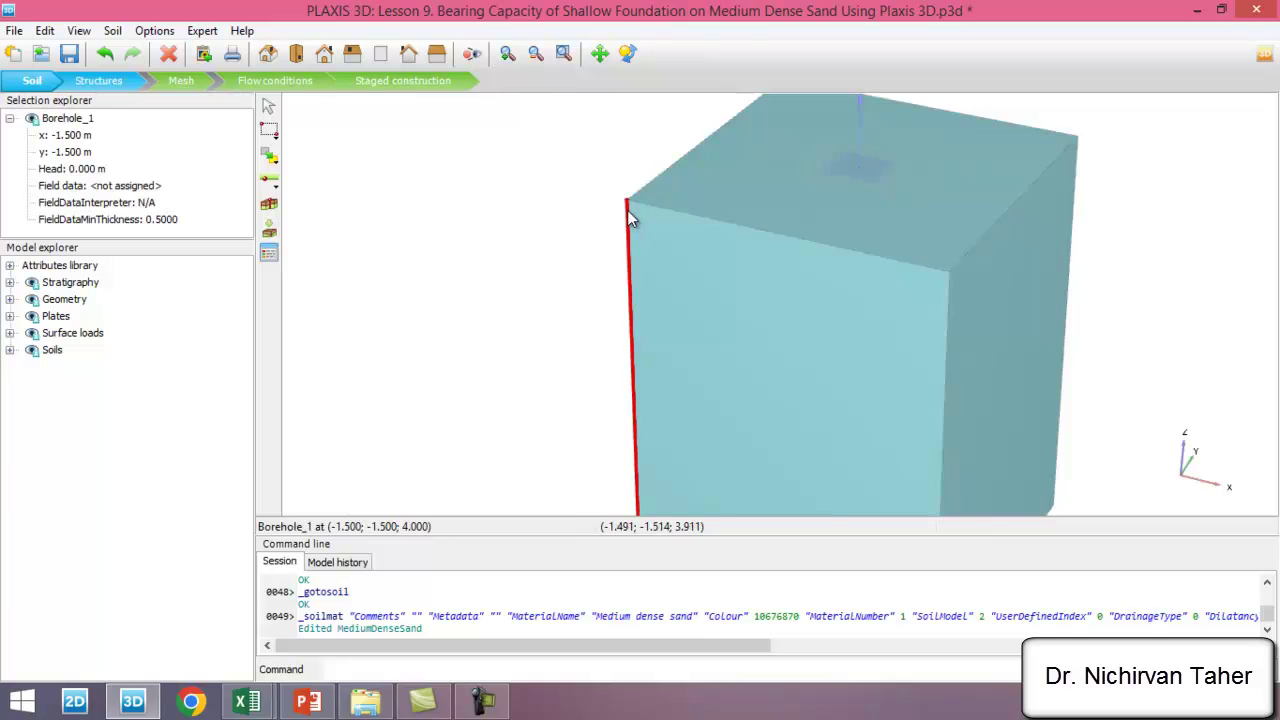
{"action": "double_click", "coordinate": [627, 210]}
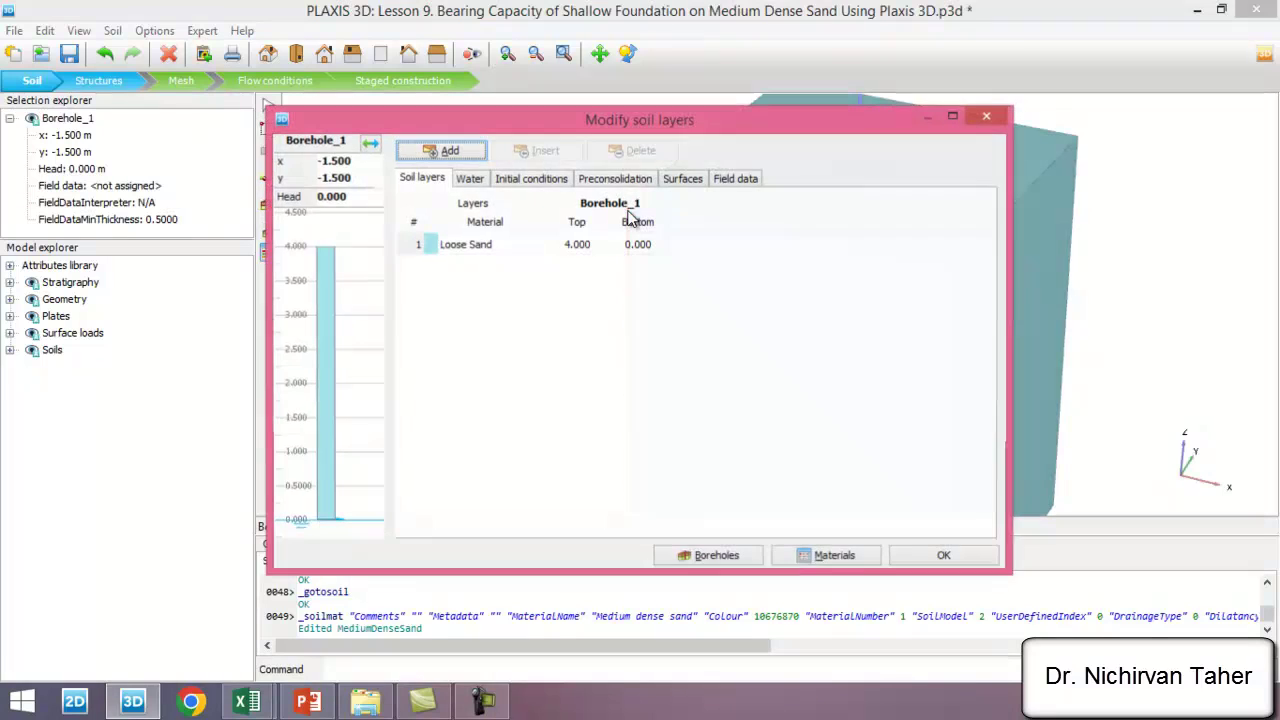
{"action": "left_click", "coordinate": [987, 116]}
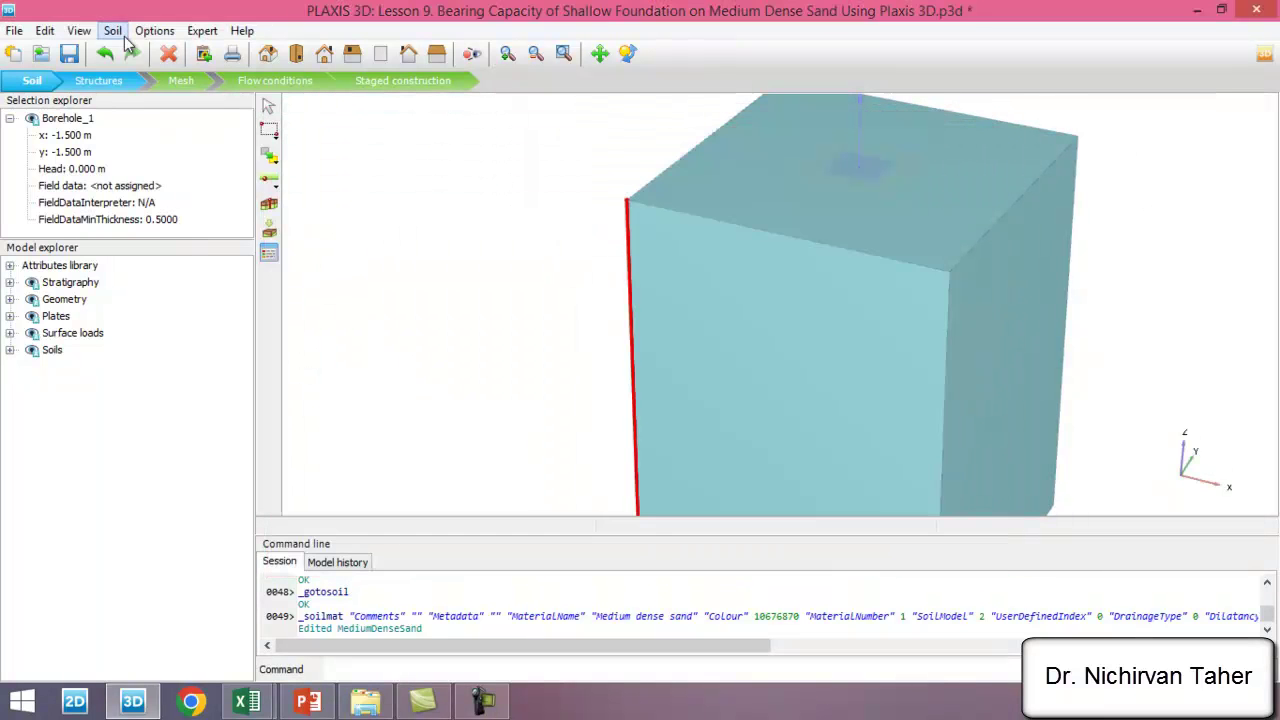
Step: Assign the Medium dense sand material to the soil layer of Borehole_1 and accept the modified soil layers
{"action": "left_click", "coordinate": [113, 31]}
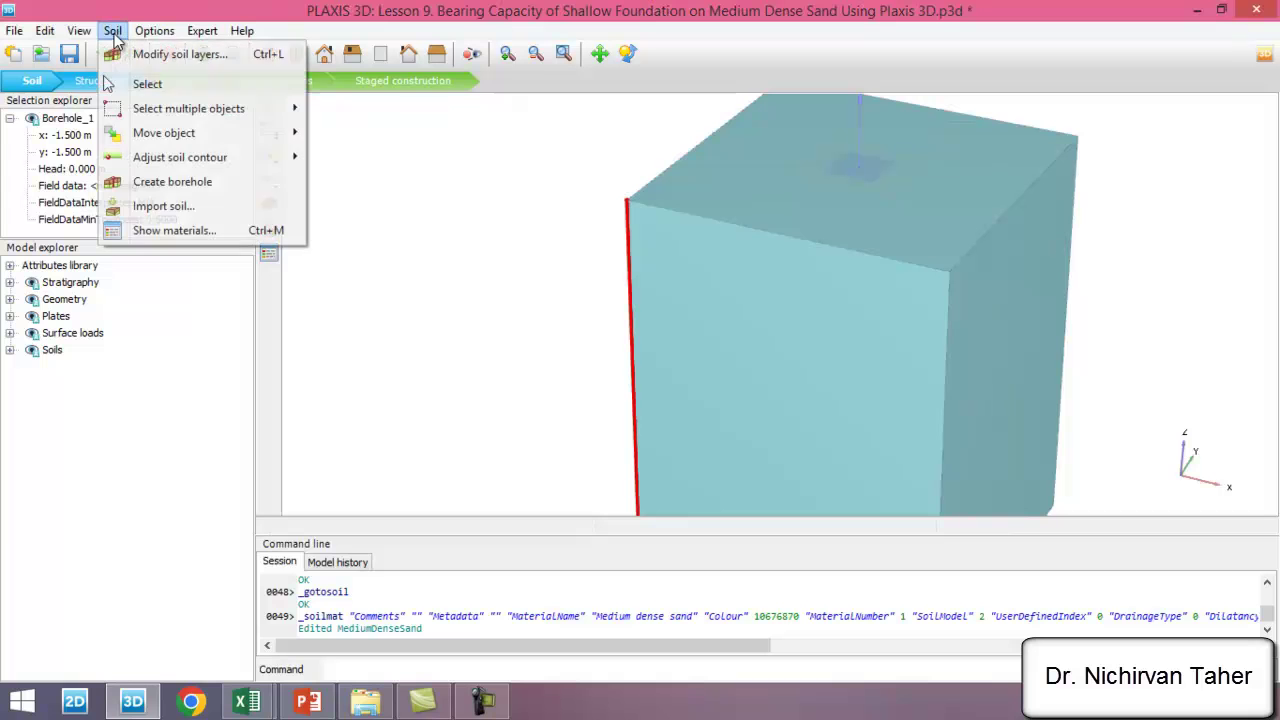
{"action": "left_click", "coordinate": [180, 55]}
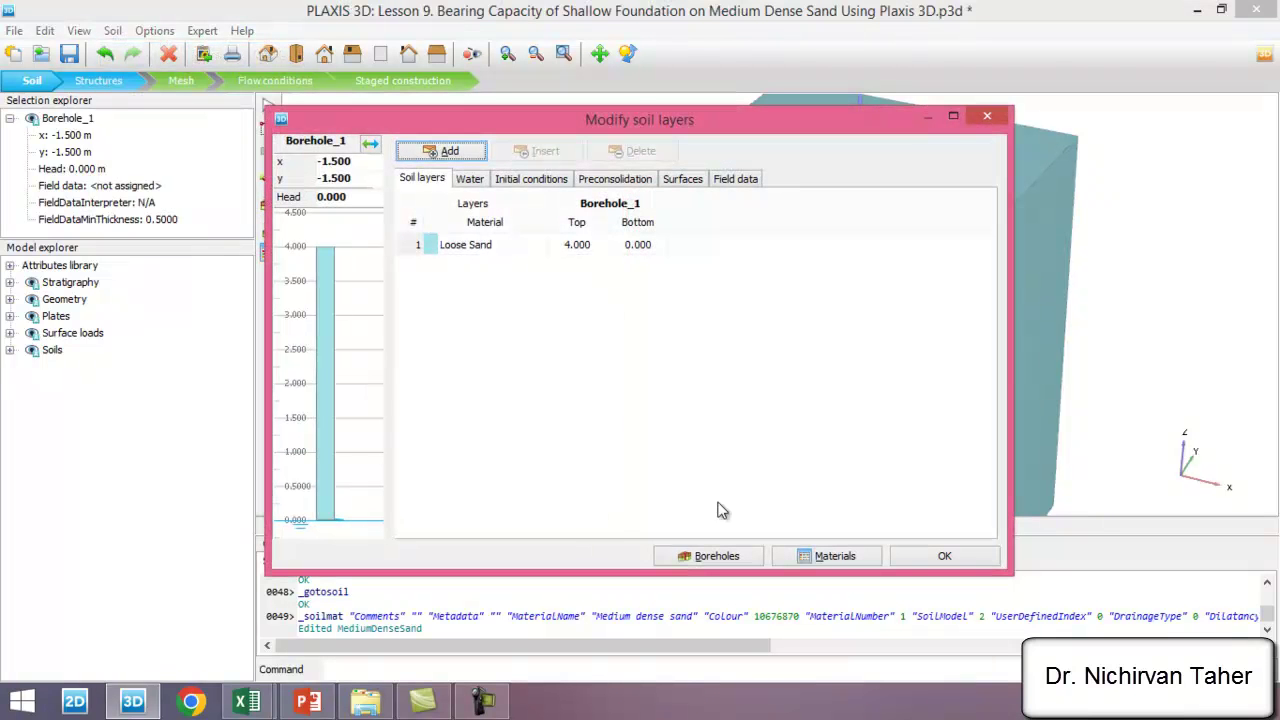
{"action": "left_click", "coordinate": [840, 557]}
{"action": "left_click_drag", "start_coordinate": [613, 262], "coordinate": [325, 338]}
{"action": "left_click", "coordinate": [717, 578]}
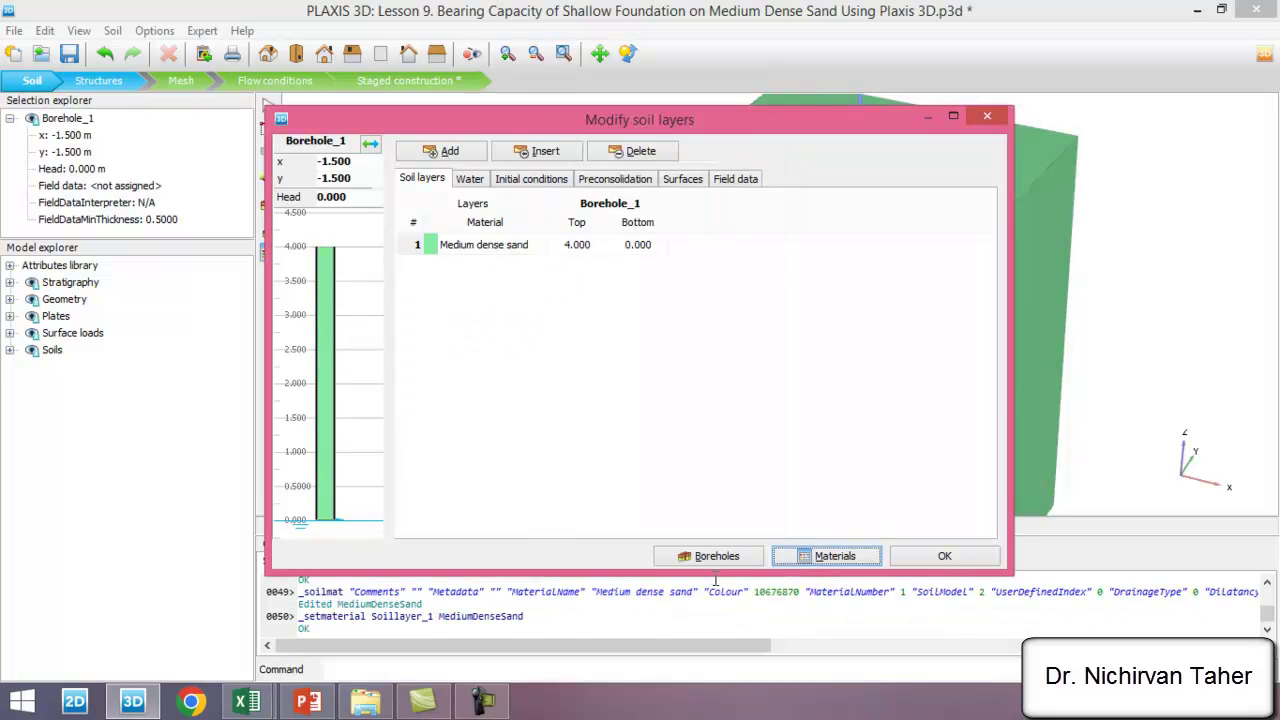
{"action": "left_click", "coordinate": [945, 560]}
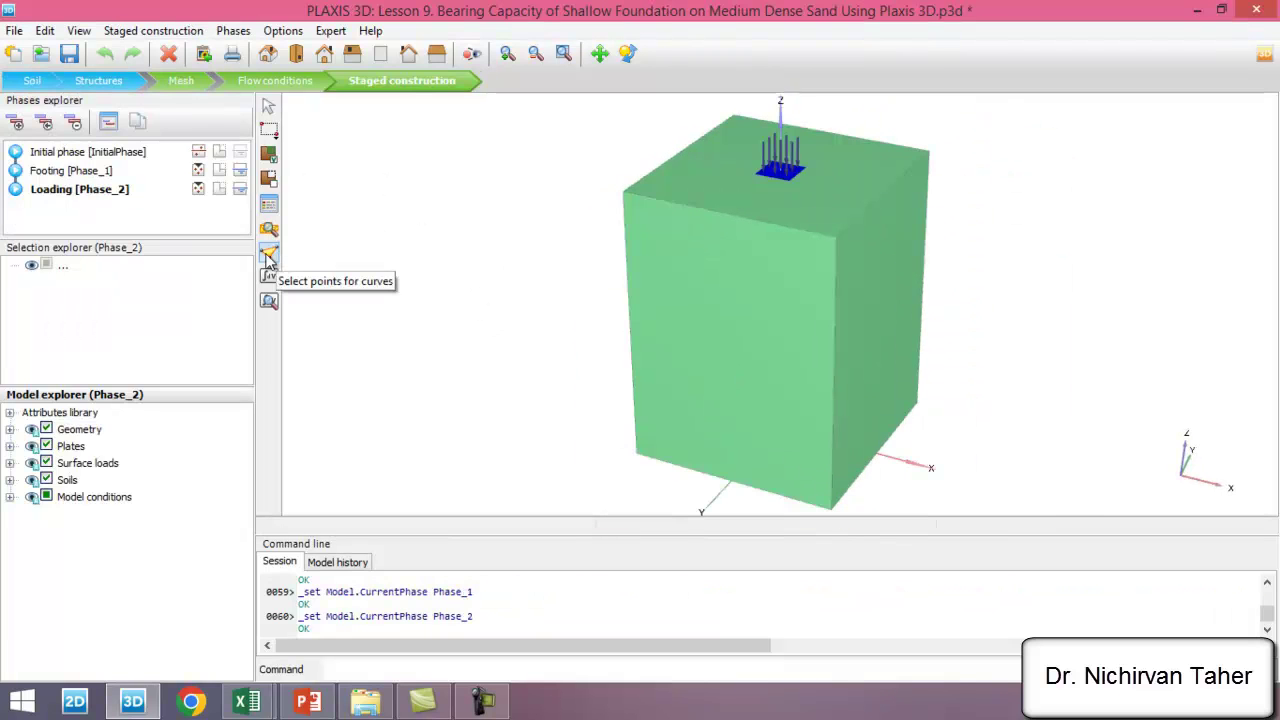
Step: Choose the Plate_1 node closest to (0, 0, 4) m as the point for curves and update the project
{"action": "left_click", "coordinate": [269, 256]}
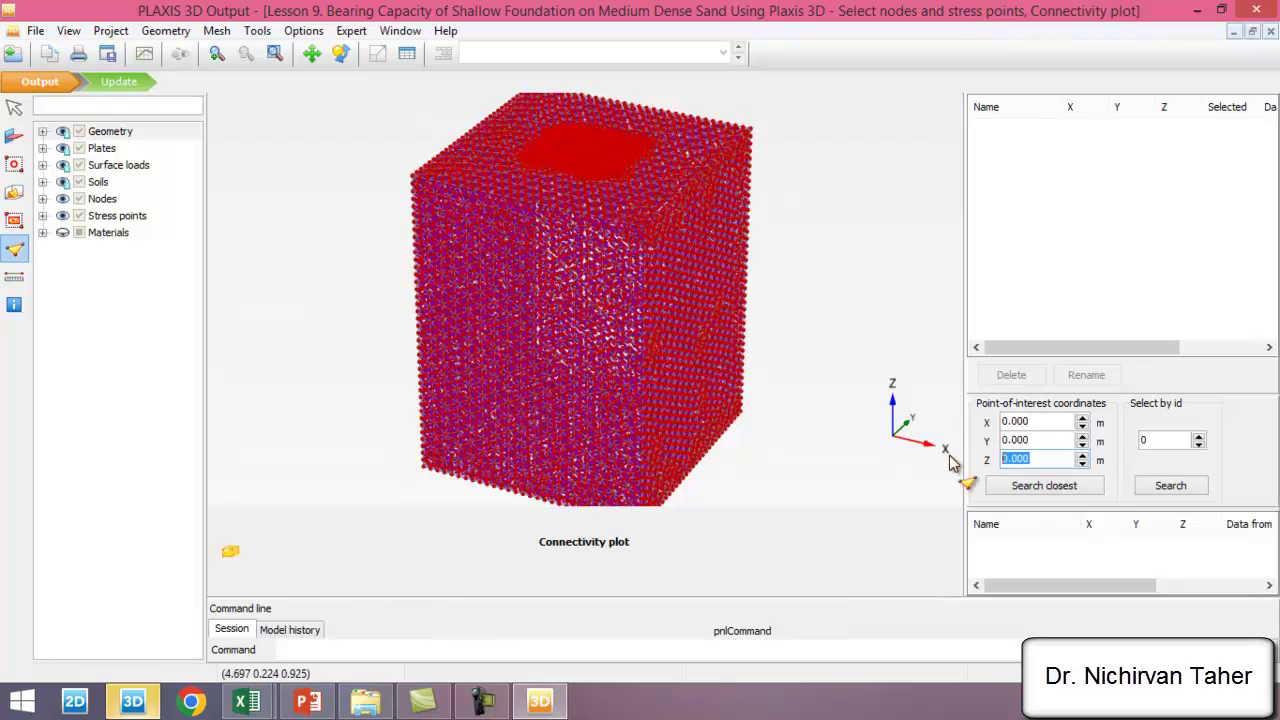
{"action": "type", "text": "4"}
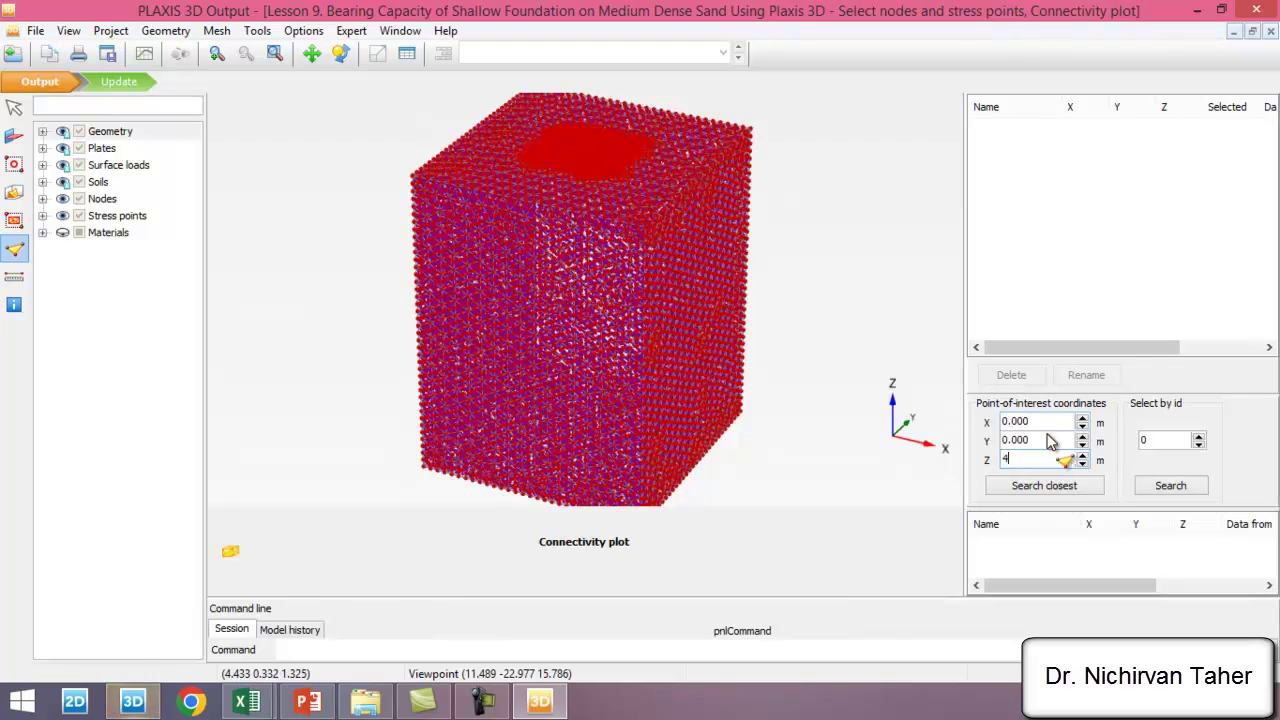
{"action": "left_click", "coordinate": [1034, 486]}
{"action": "left_click", "coordinate": [1016, 447]}
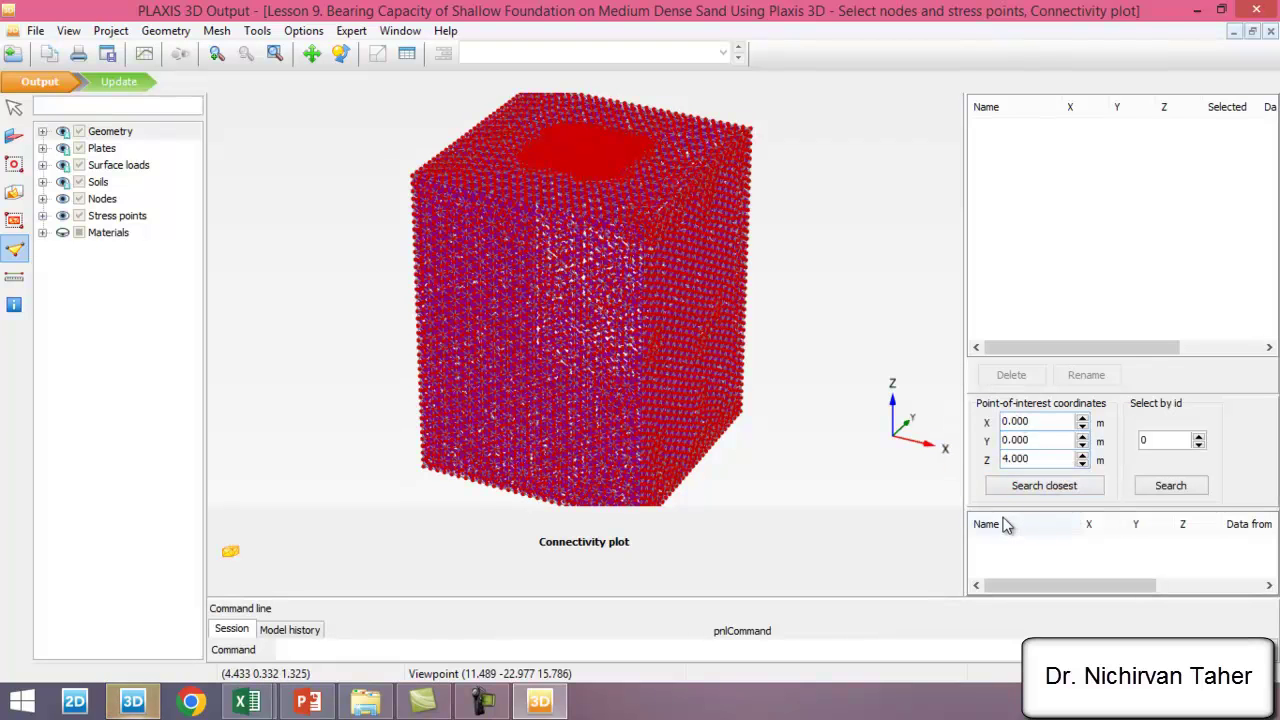
{"action": "left_click", "coordinate": [1032, 490]}
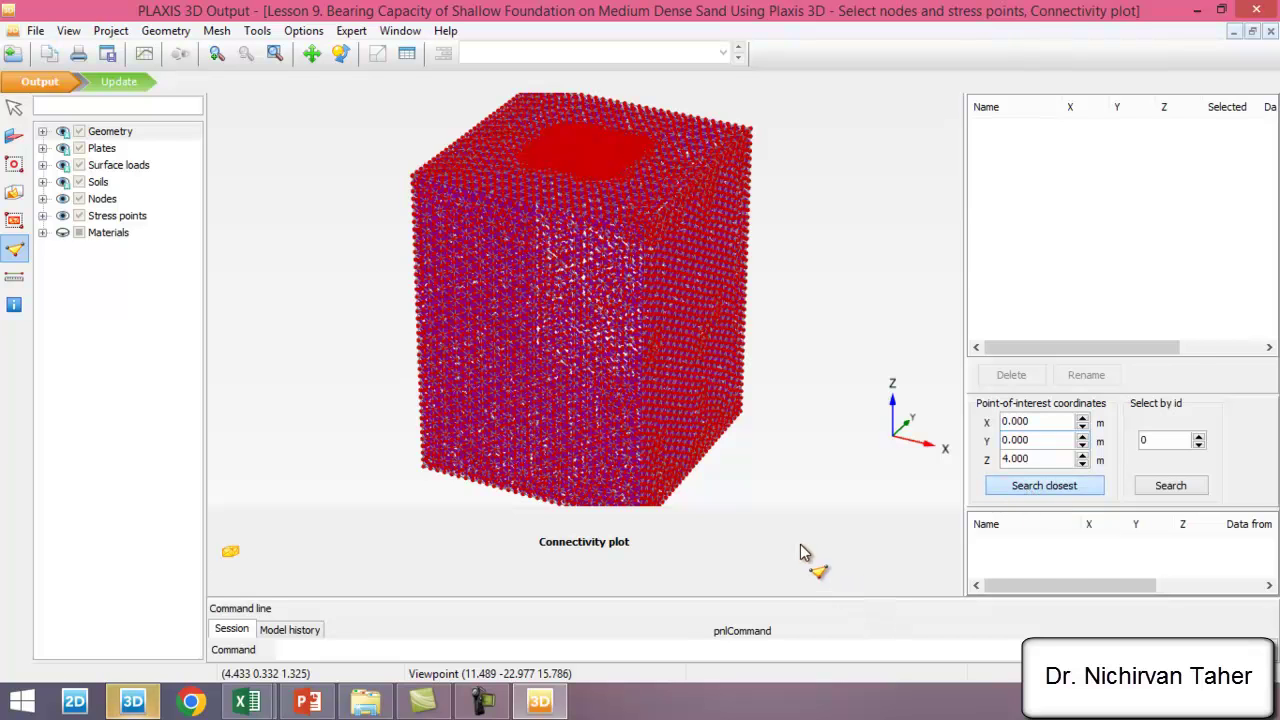
{"action": "left_click_drag", "start_coordinate": [814, 603], "coordinate": [820, 654]}
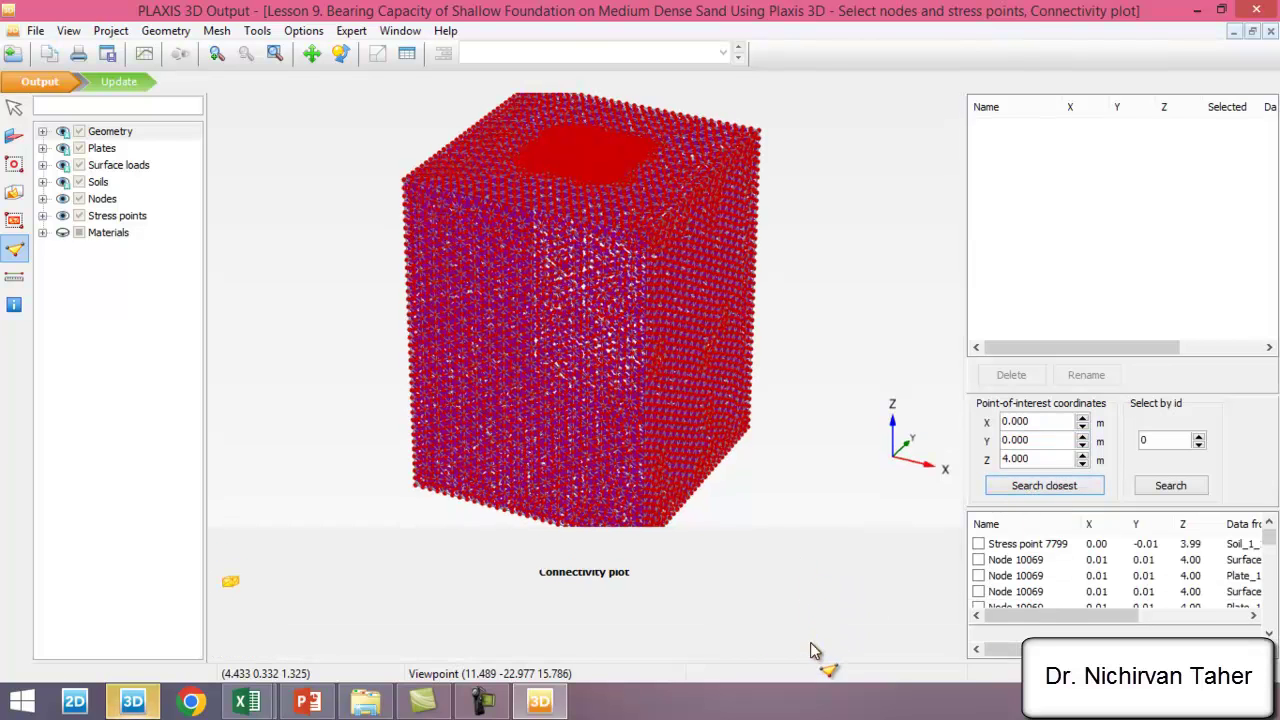
{"action": "left_click", "coordinate": [978, 576]}
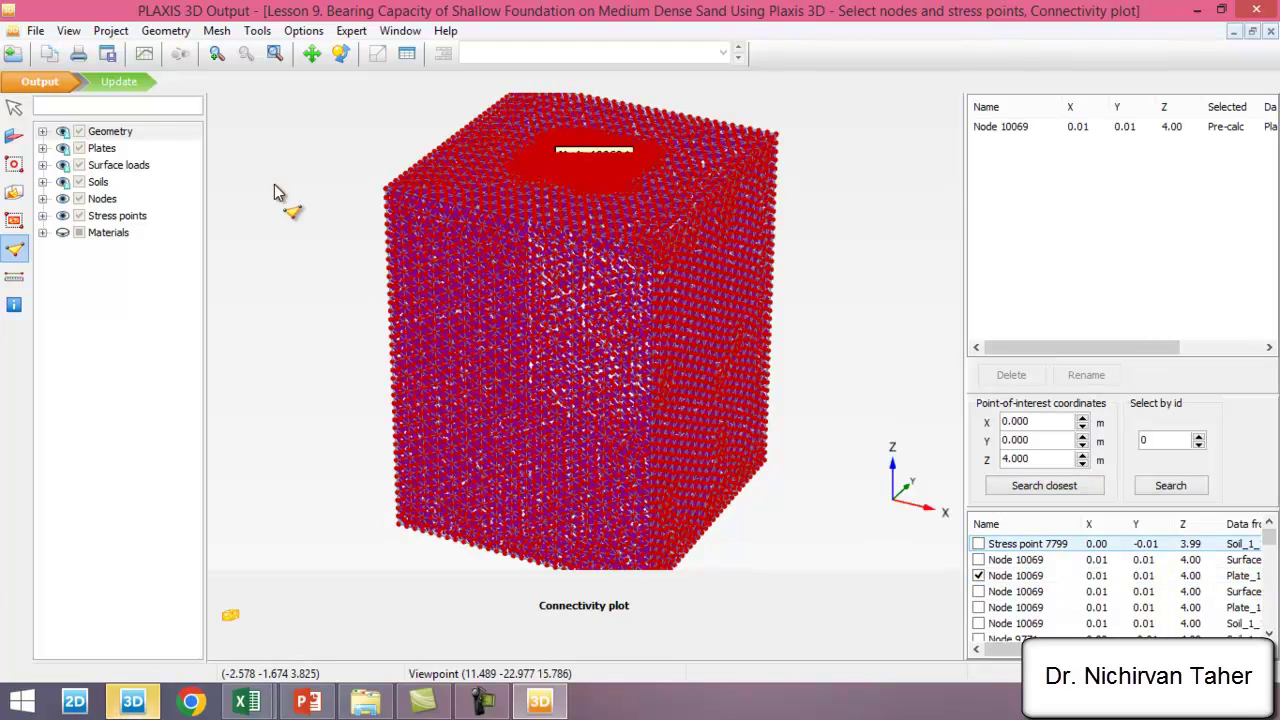
{"action": "left_click", "coordinate": [132, 88]}
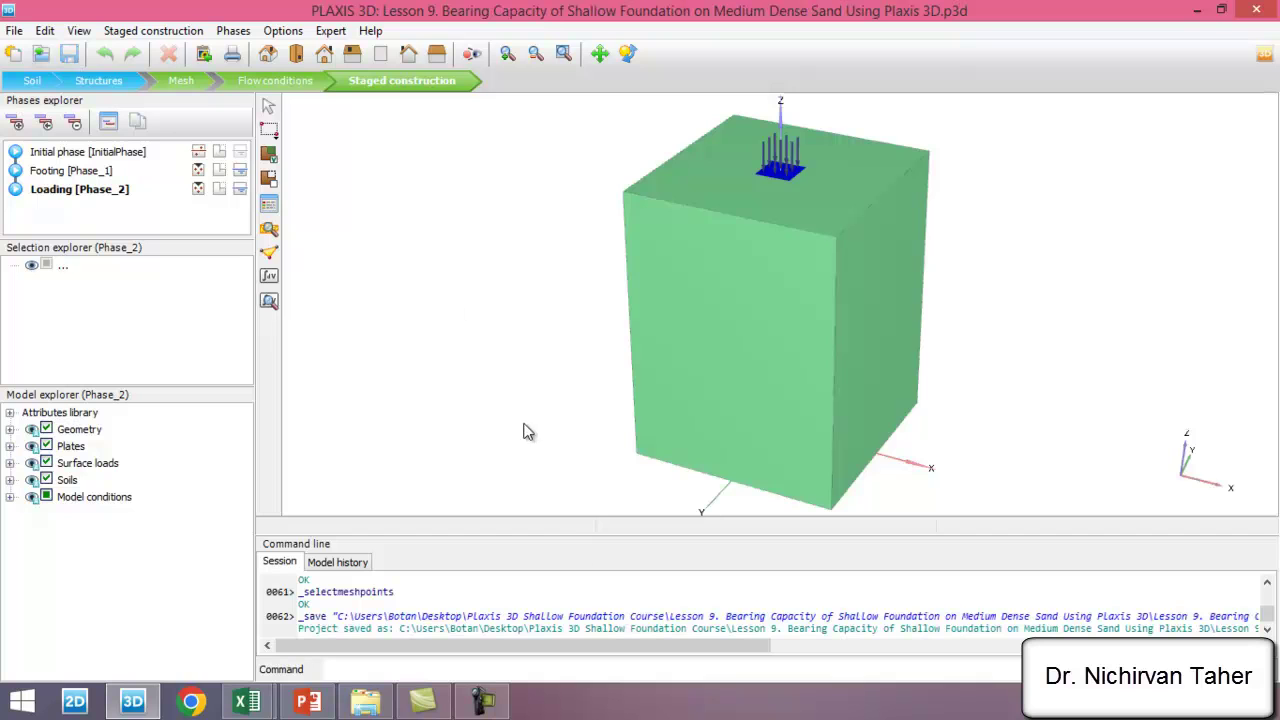
Step: Enlarge the model view and run the calculation of the initial, Footing and Loading phases
{"action": "left_click_drag", "start_coordinate": [610, 535], "coordinate": [610, 638]}
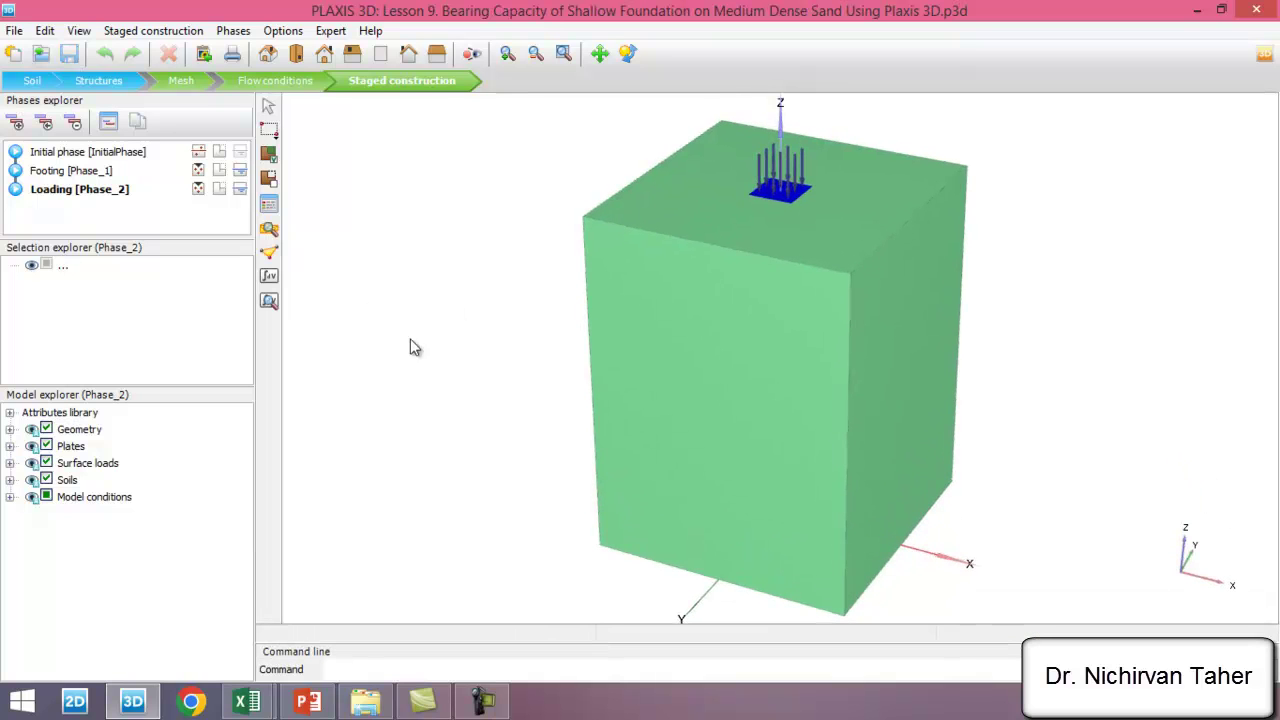
{"action": "left_click", "coordinate": [269, 277]}
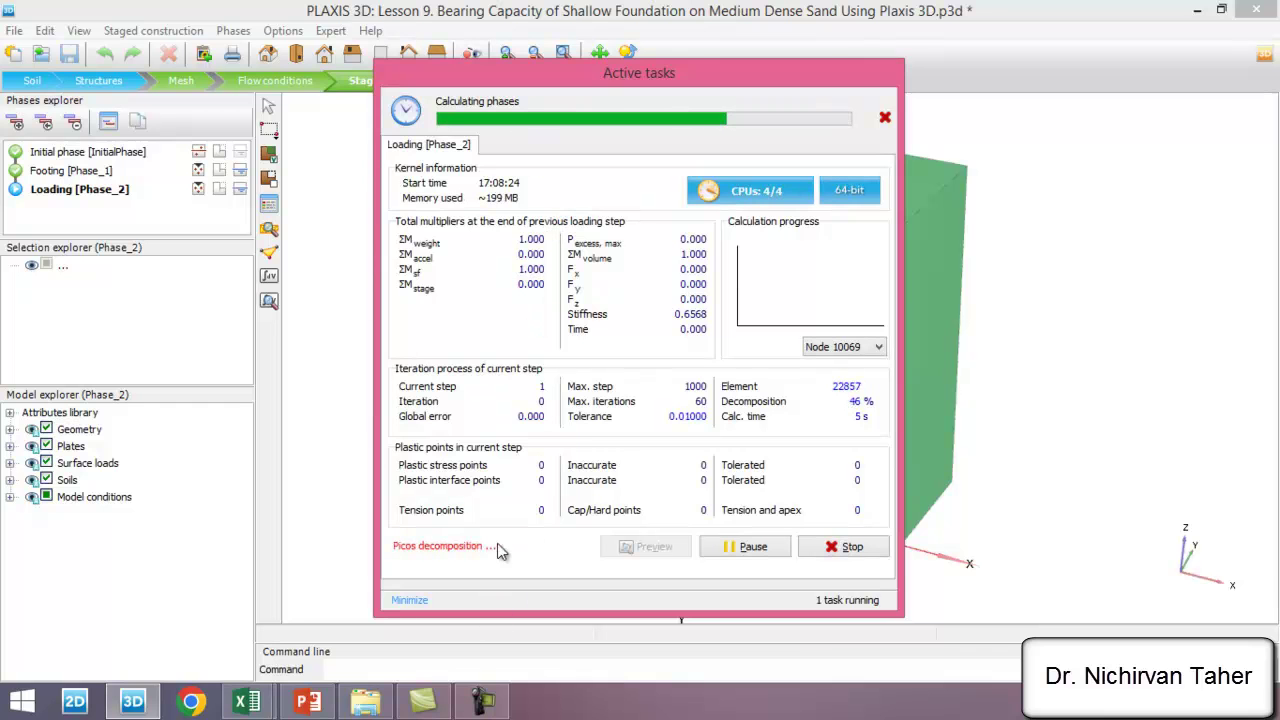
{"action": "left_click", "coordinate": [482, 700]}
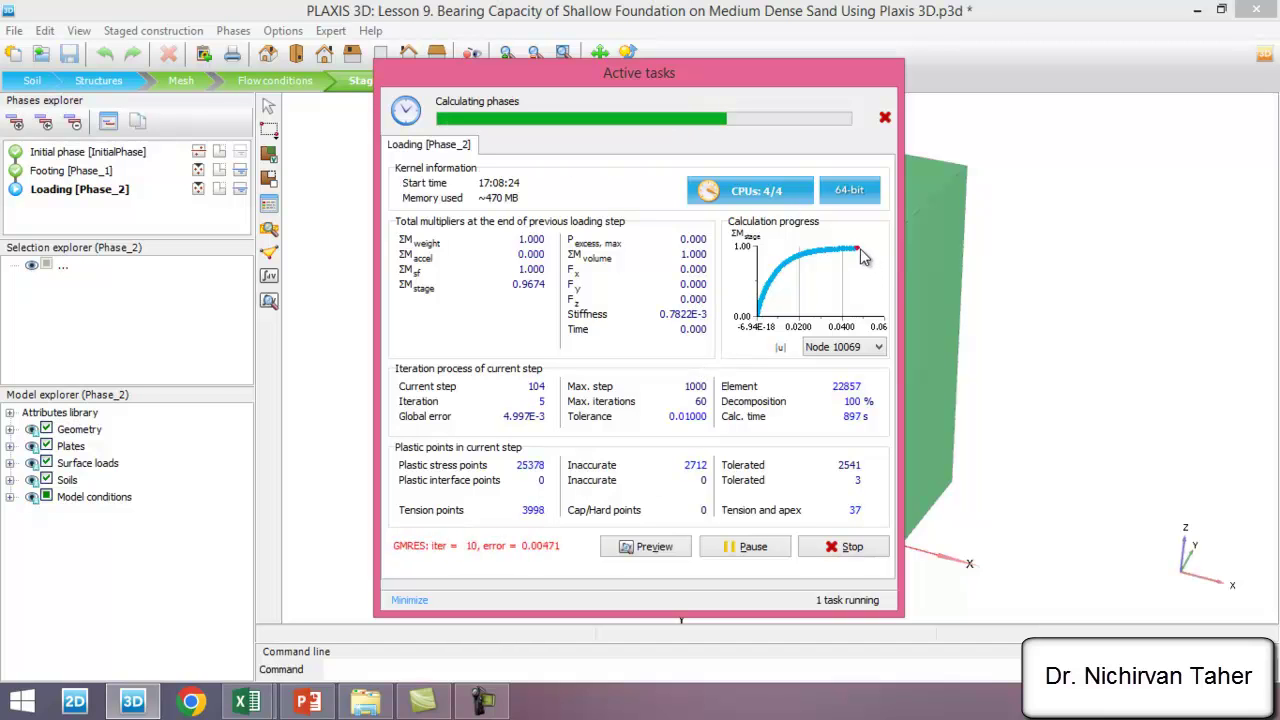
Step: View the Loading [Phase_2] results in PLAXIS 3D Output and show the soil materials on the deformed mesh
{"action": "left_click_drag", "start_coordinate": [860, 248], "coordinate": [757, 318]}
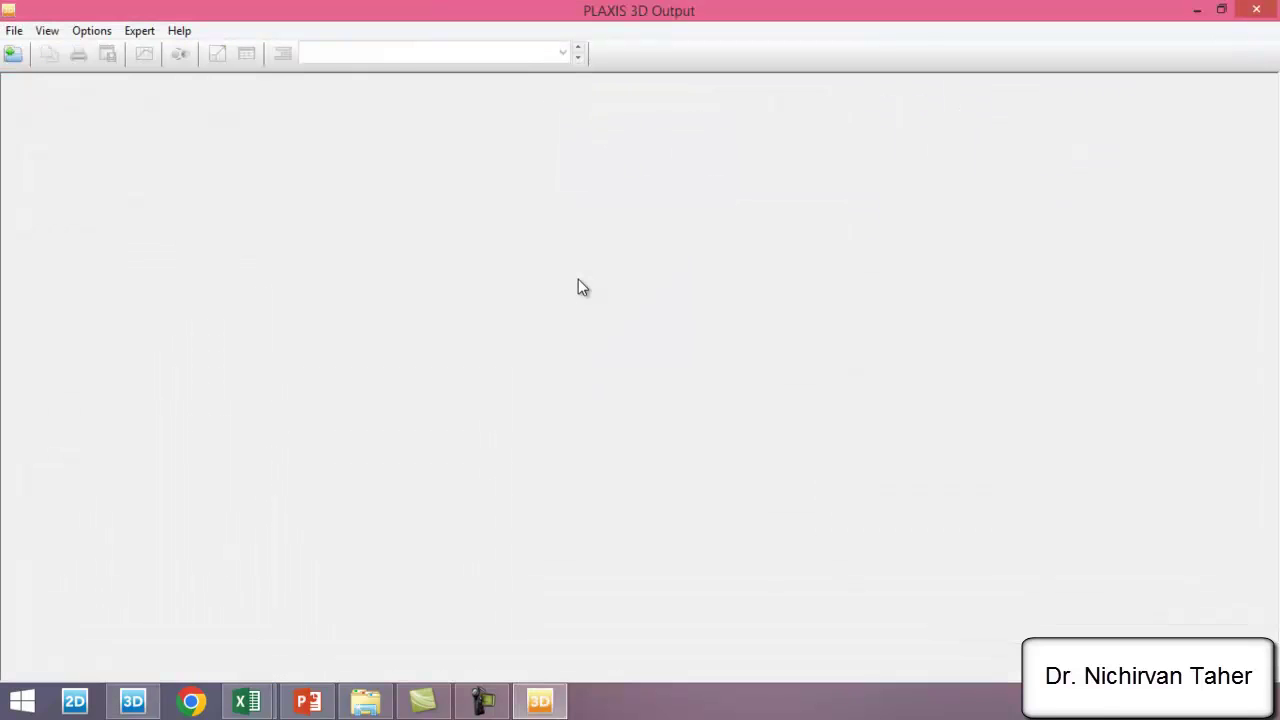
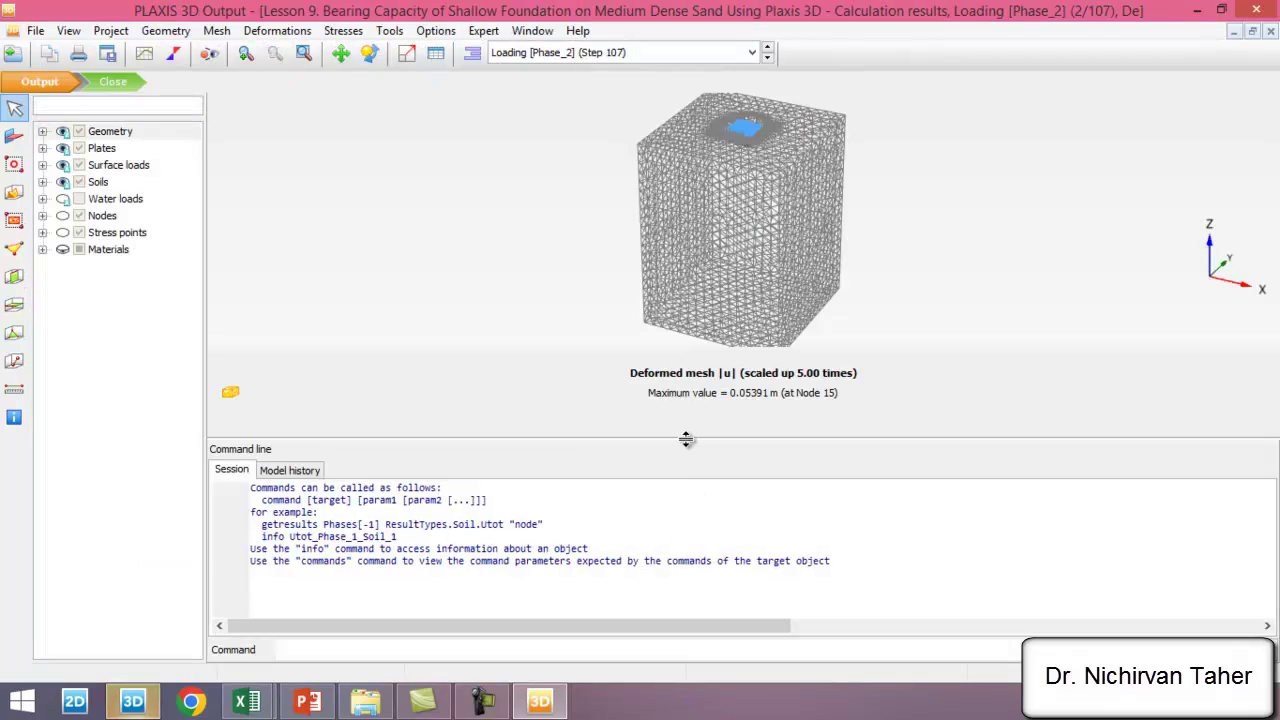
{"action": "scroll", "coordinate": [705, 173], "scroll_direction": "up", "scroll_amount": 5}
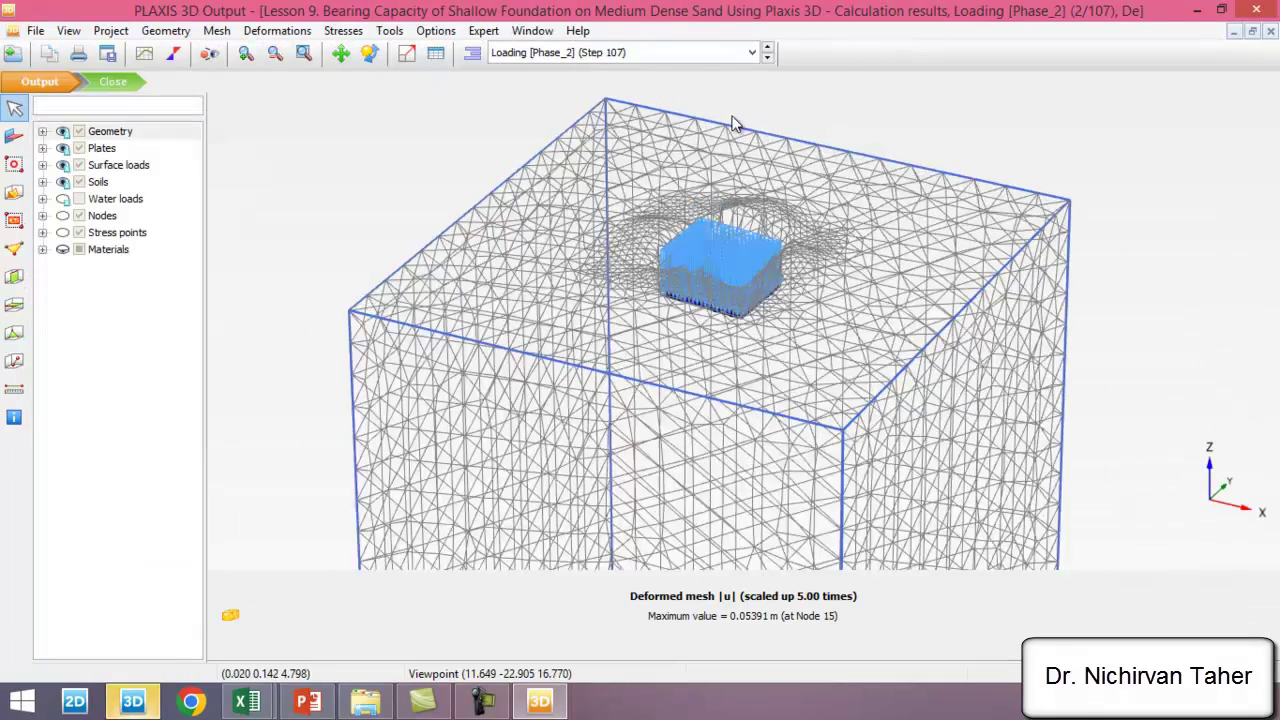
{"action": "left_click", "coordinate": [217, 30]}
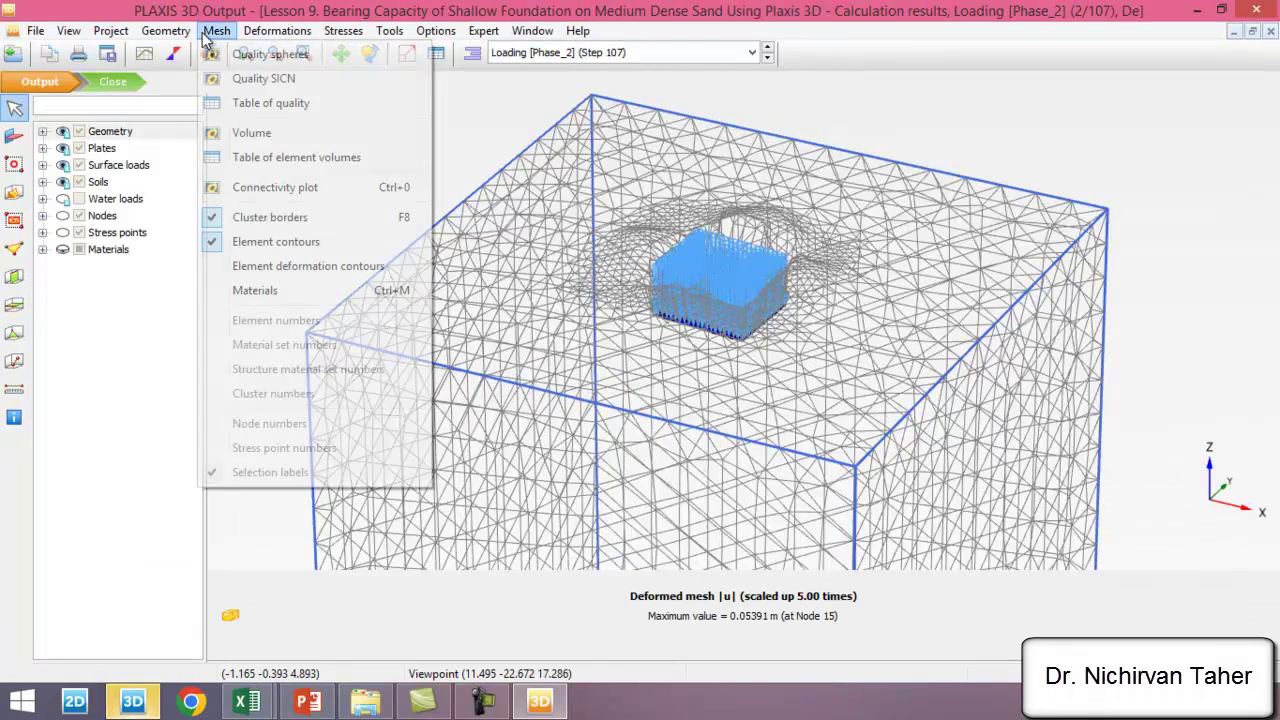
{"action": "left_click", "coordinate": [268, 290]}
{"action": "scroll", "coordinate": [725, 235], "scroll_direction": "up", "scroll_amount": 2}
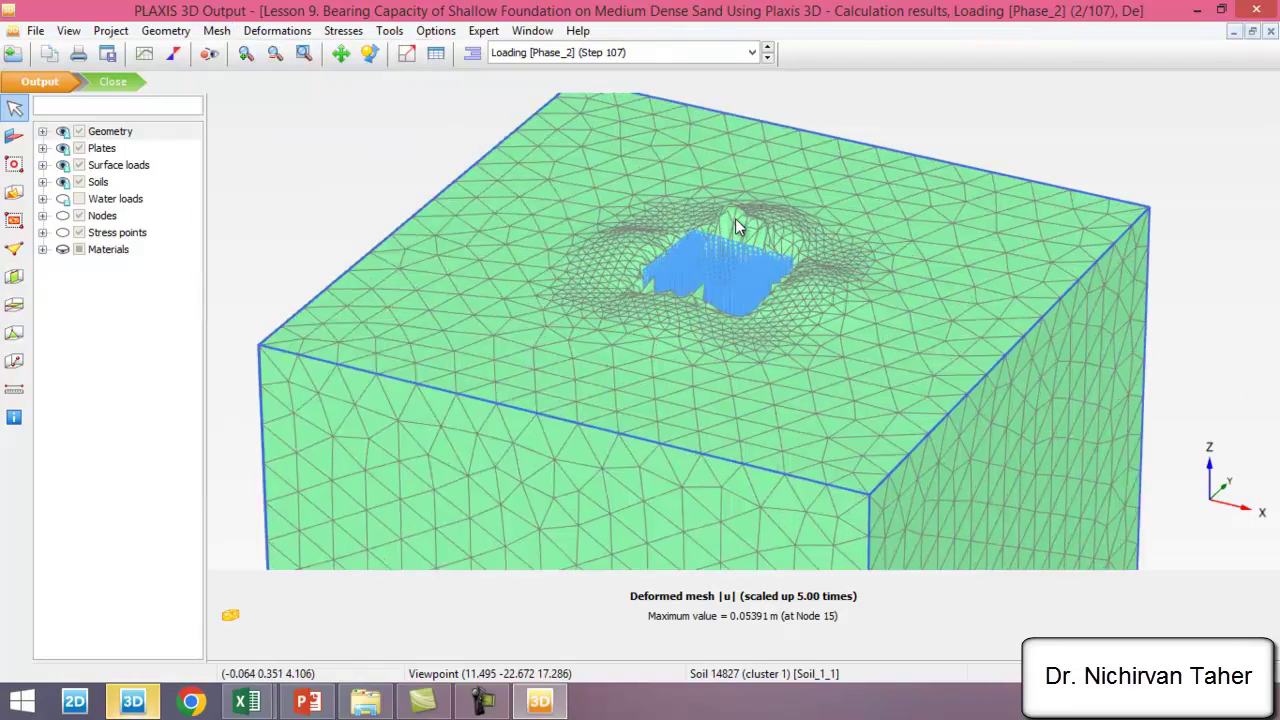
{"action": "scroll", "coordinate": [680, 263], "scroll_direction": "down", "scroll_amount": 2}
{"action": "scroll", "coordinate": [665, 225], "scroll_direction": "down", "scroll_amount": 2}
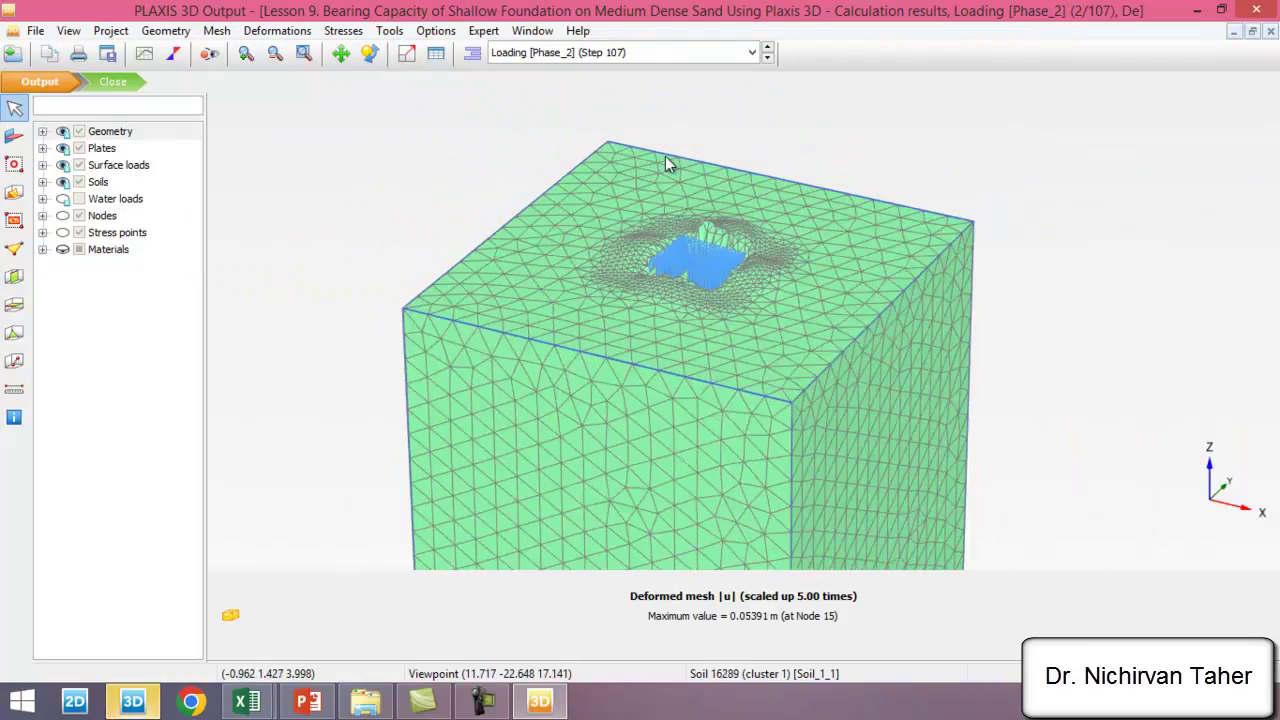
Step: Create a new curve with project ΣMstage on the X-axis and total displacement uz of Node 10069 on the Y-axis
{"action": "left_click", "coordinate": [144, 55]}
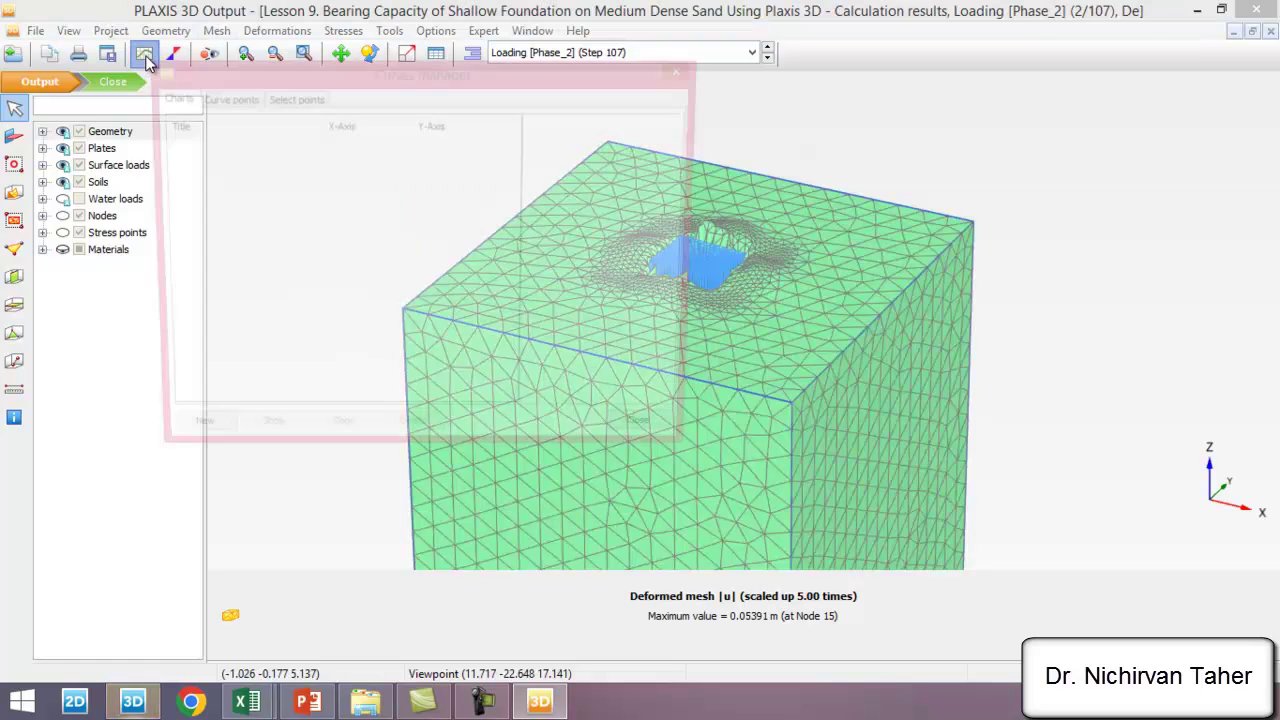
{"action": "left_click", "coordinate": [189, 438]}
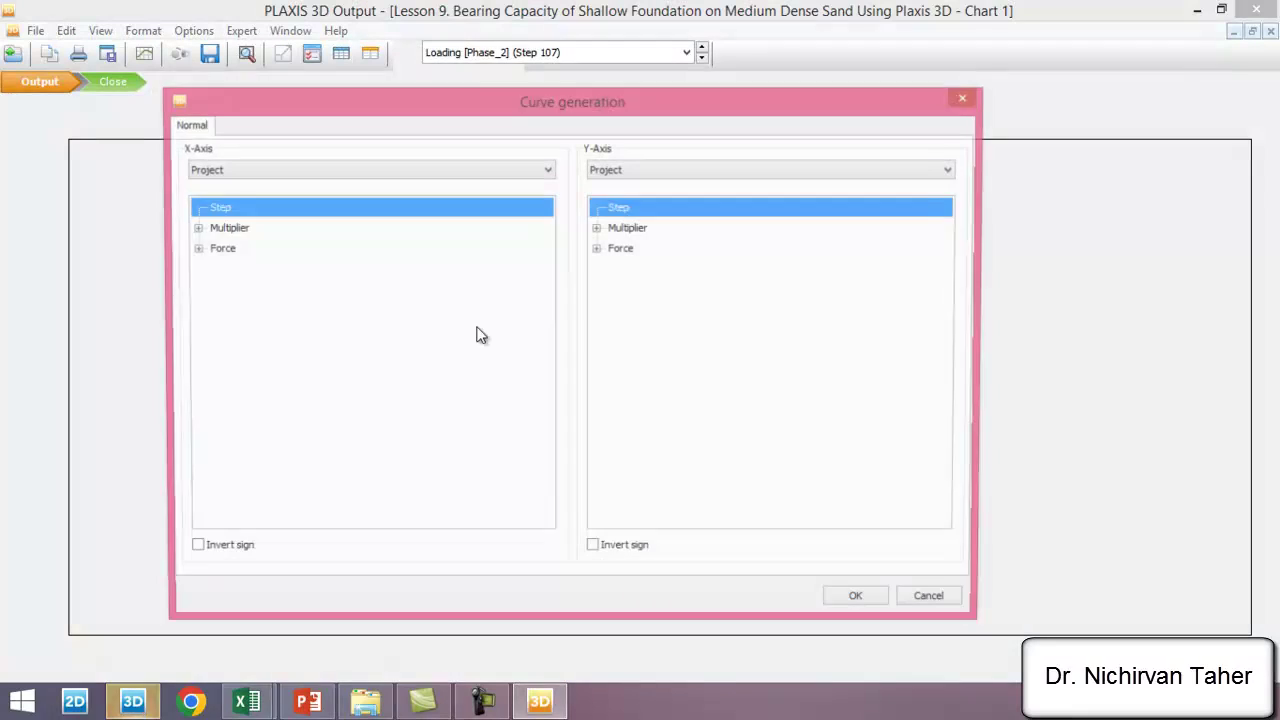
{"action": "left_click", "coordinate": [194, 228]}
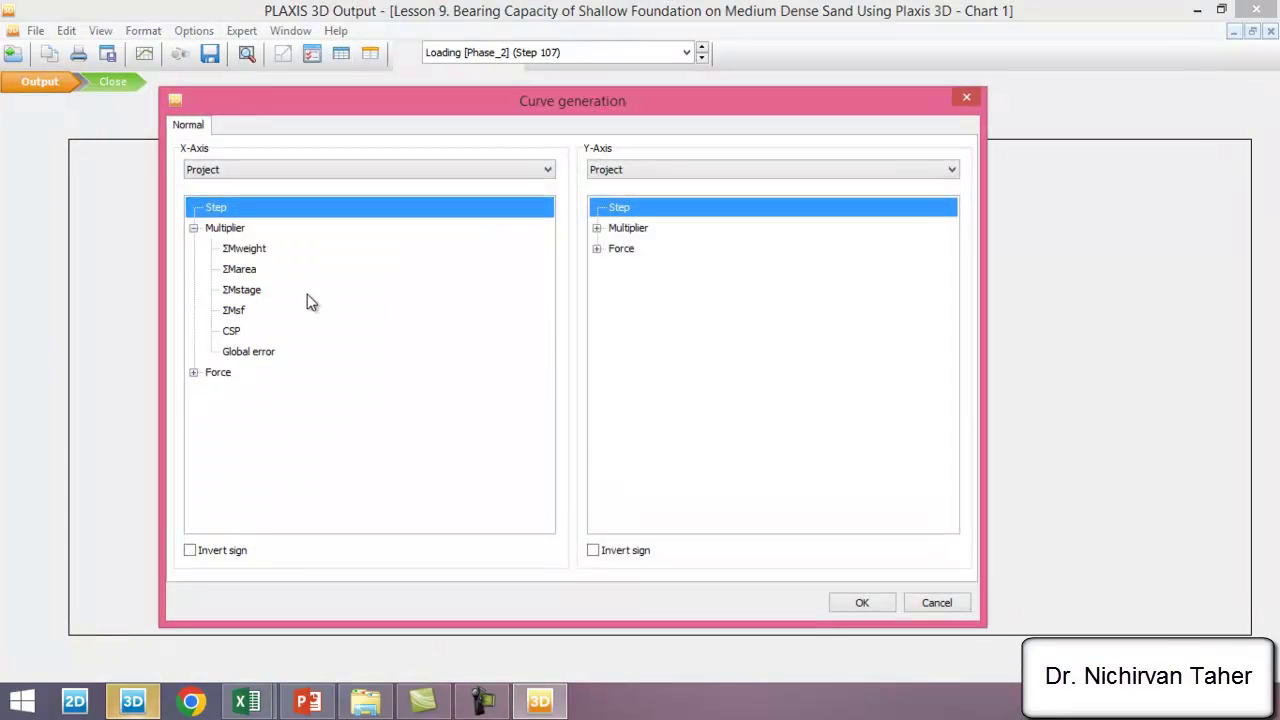
{"action": "left_click", "coordinate": [243, 291]}
{"action": "left_click", "coordinate": [655, 171]}
{"action": "left_click", "coordinate": [635, 199]}
{"action": "left_click", "coordinate": [596, 207]}
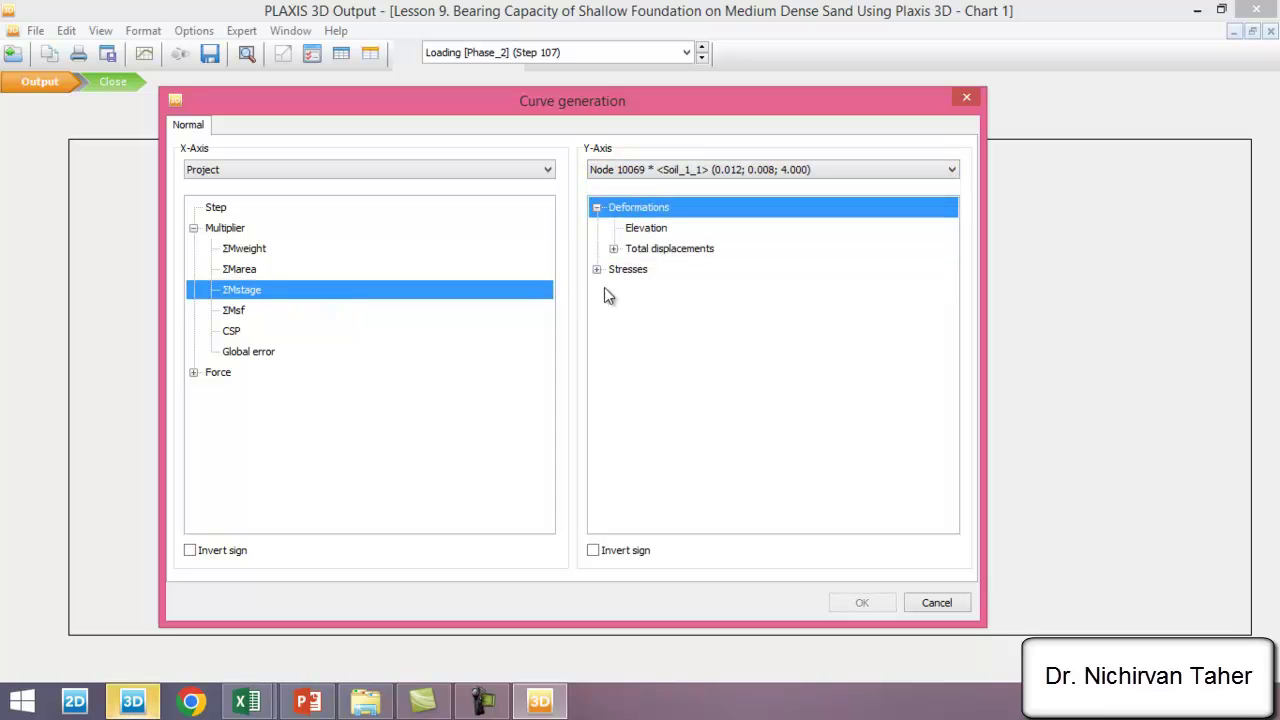
{"action": "left_click", "coordinate": [614, 249]}
{"action": "left_click", "coordinate": [650, 332]}
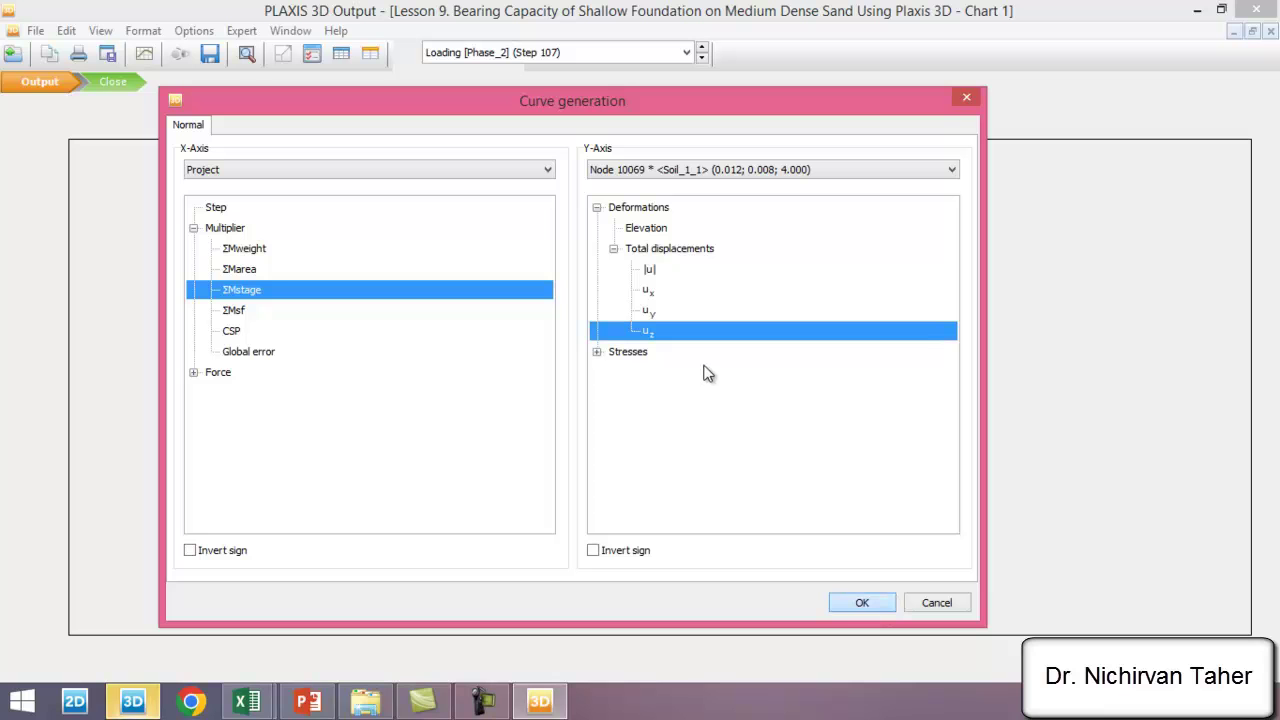
{"action": "key", "text": "Return"}
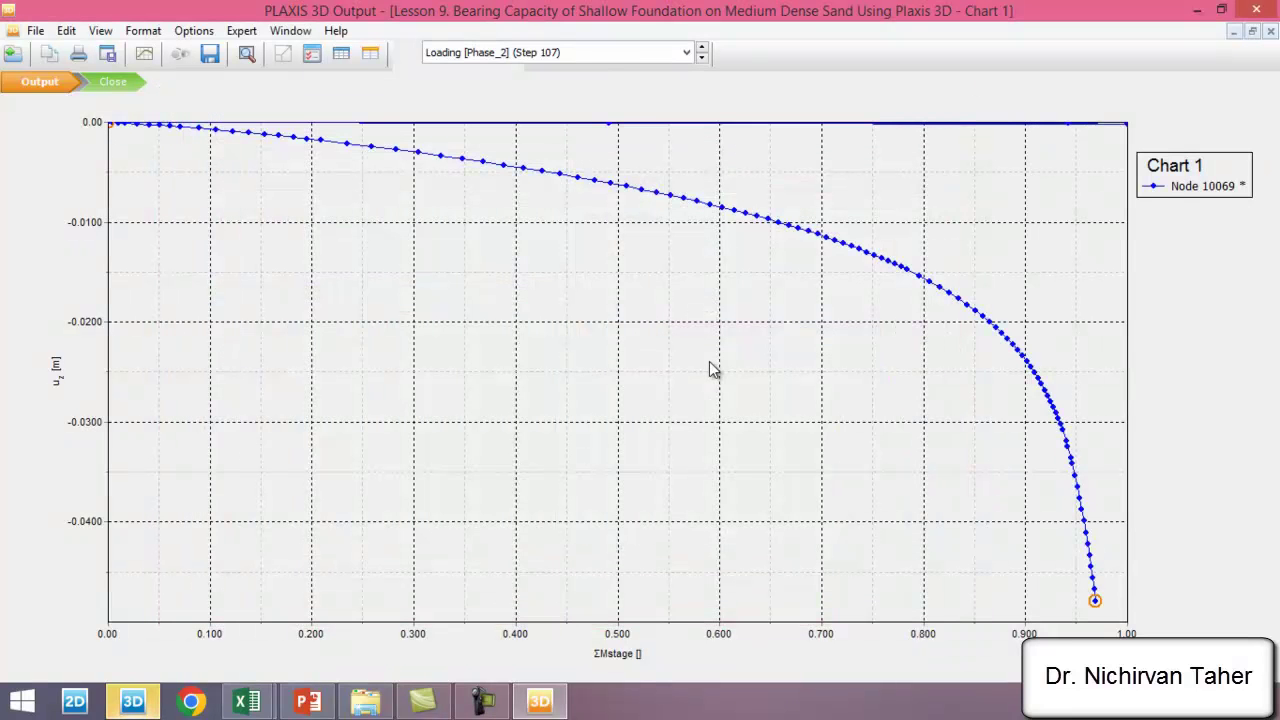
Step: Limit the Node 10069 curve to Loading [Phase_2] by excluding the Initial phase and Footing phases
{"action": "right_click", "coordinate": [724, 345]}
{"action": "left_click", "coordinate": [770, 438]}
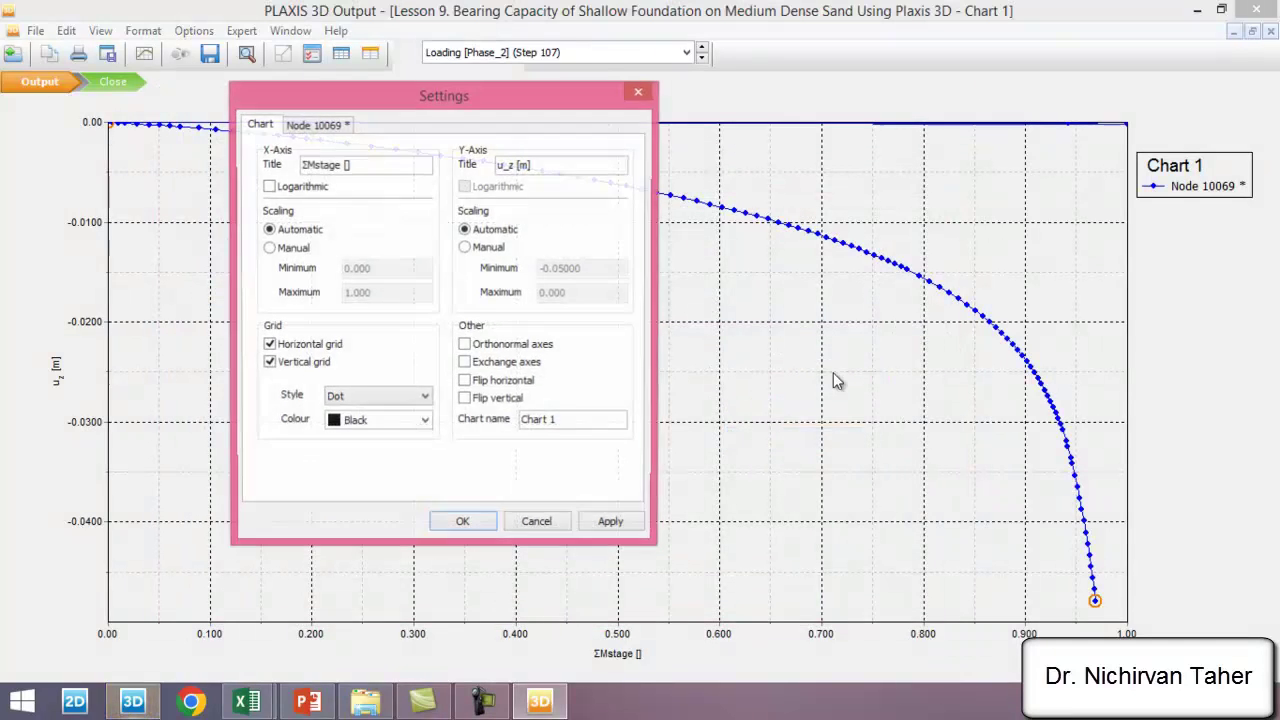
{"action": "left_click", "coordinate": [345, 128]}
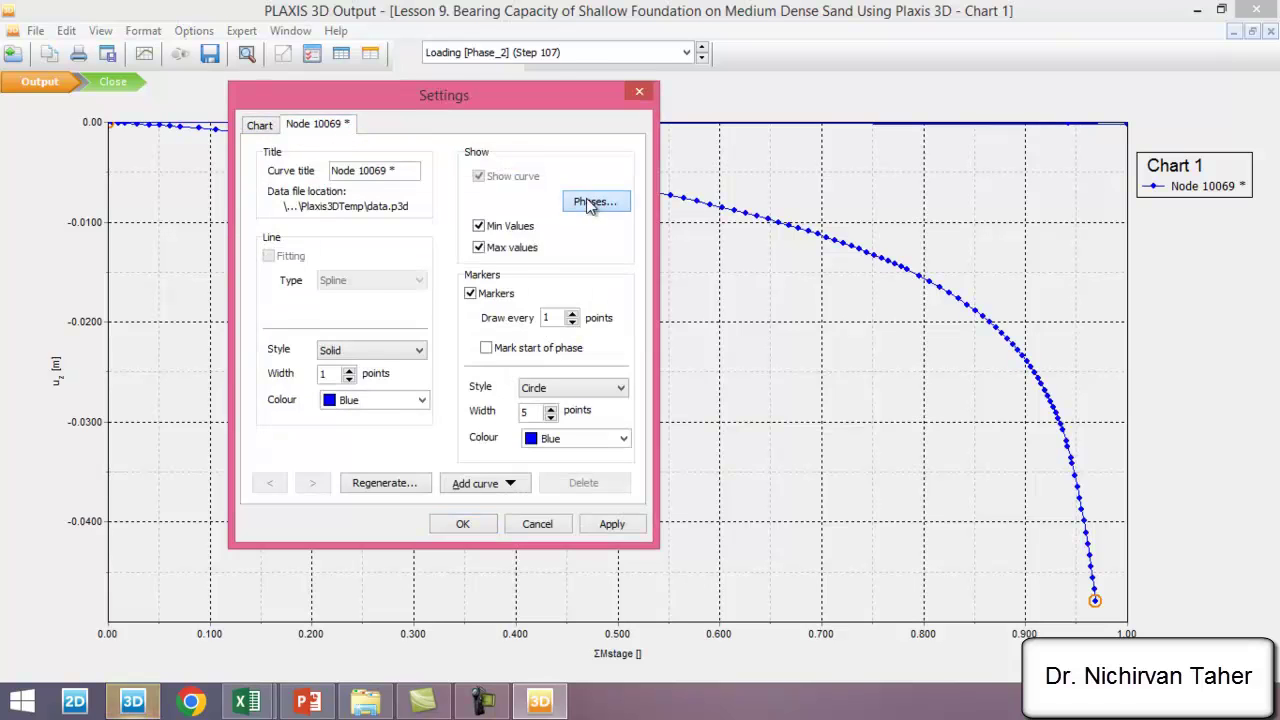
{"action": "left_click", "coordinate": [595, 201]}
{"action": "left_click", "coordinate": [421, 266]}
{"action": "left_click", "coordinate": [421, 254]}
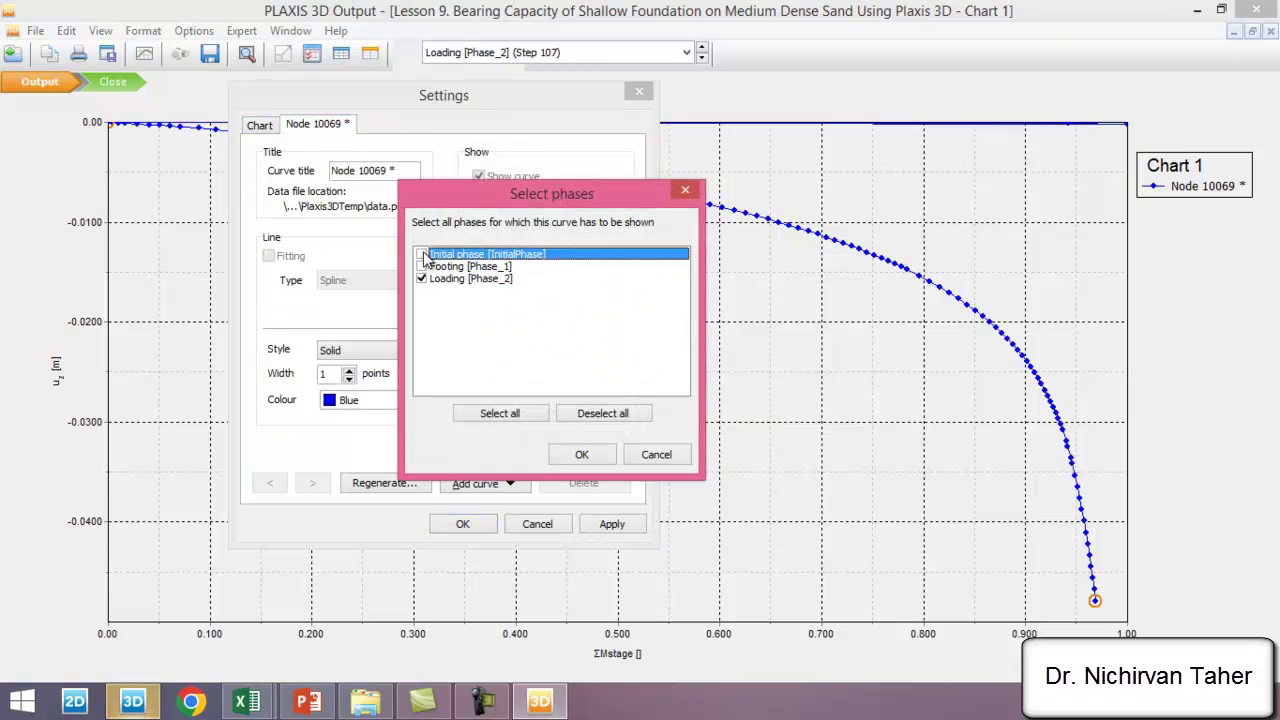
{"action": "left_click", "coordinate": [582, 455]}
{"action": "left_click", "coordinate": [465, 526]}
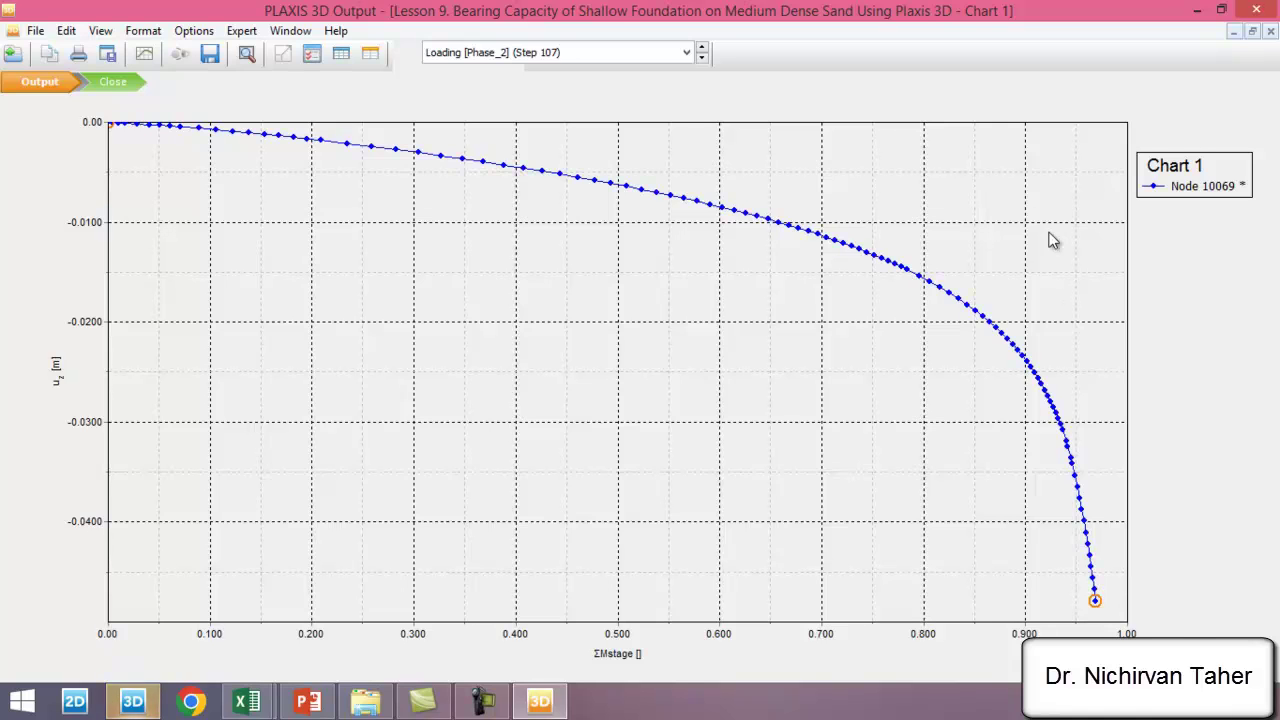
Step: Copy all points from the Chart 1 data table and switch to the Foundation on Sand workbook in Excel
{"action": "left_click", "coordinate": [341, 54]}
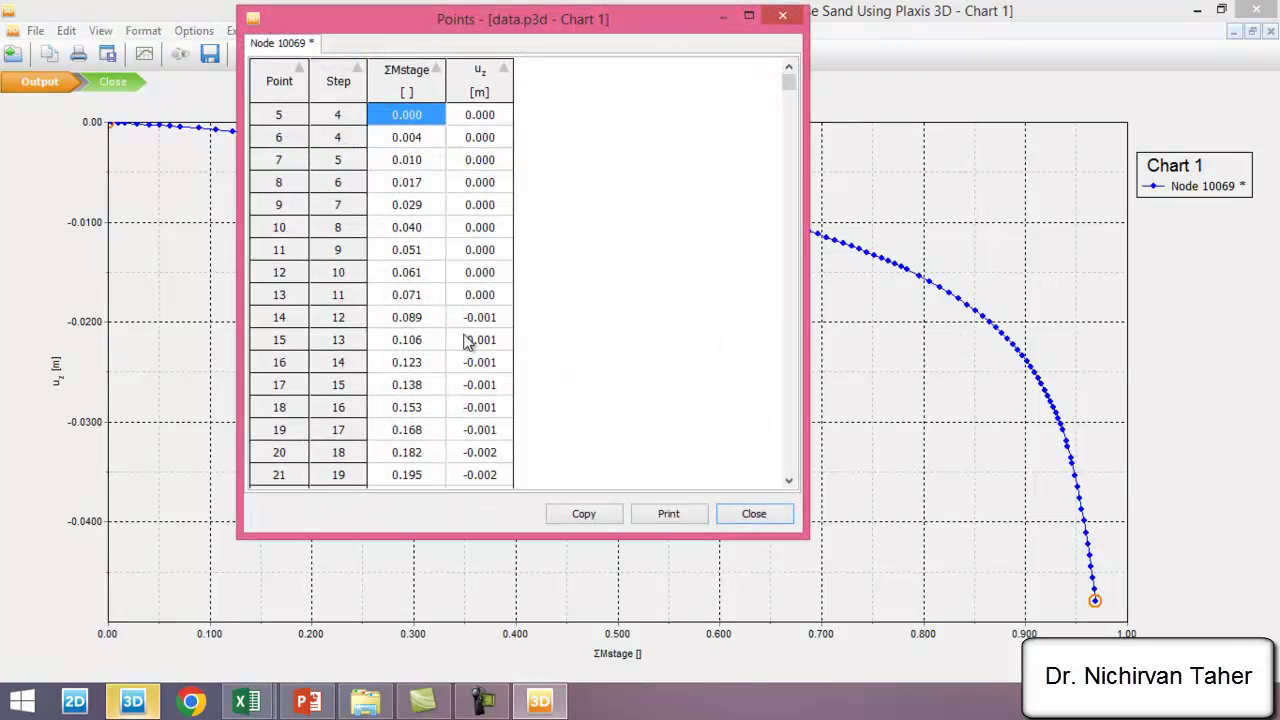
{"action": "key", "text": "ctrl+a"}
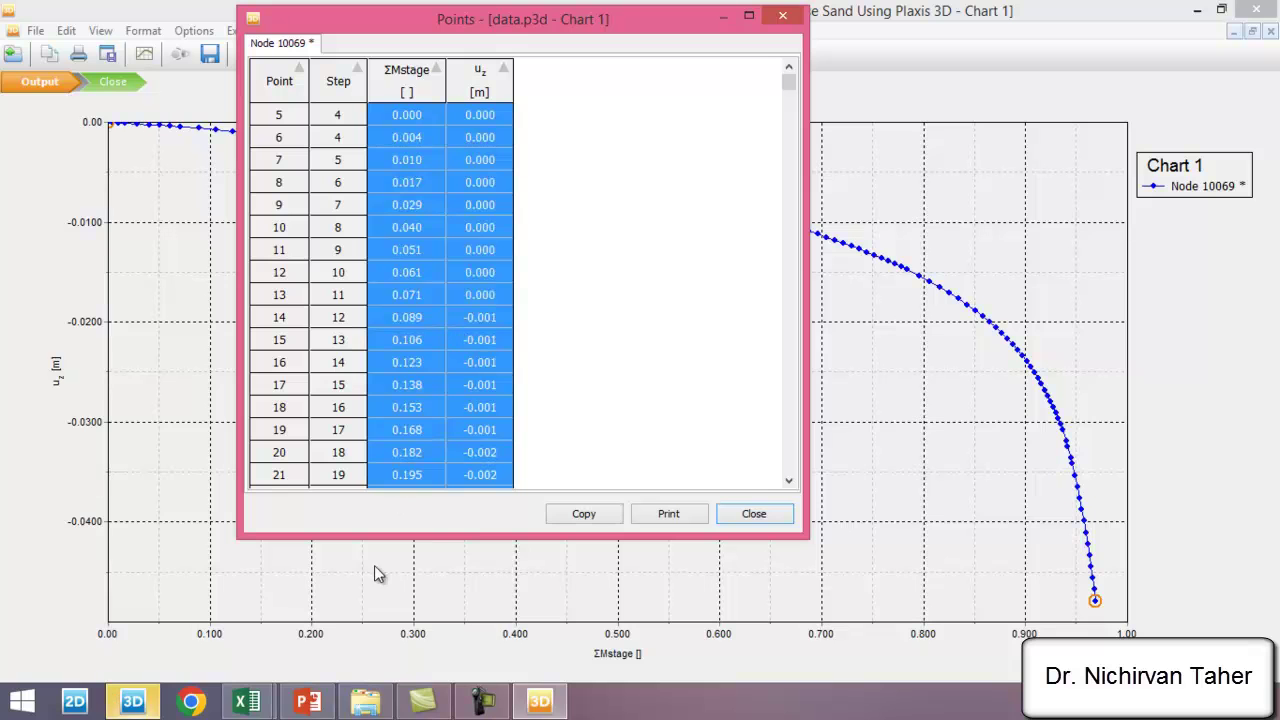
{"action": "mouse_move", "coordinate": [247, 701]}
{"action": "left_click", "coordinate": [340, 605]}
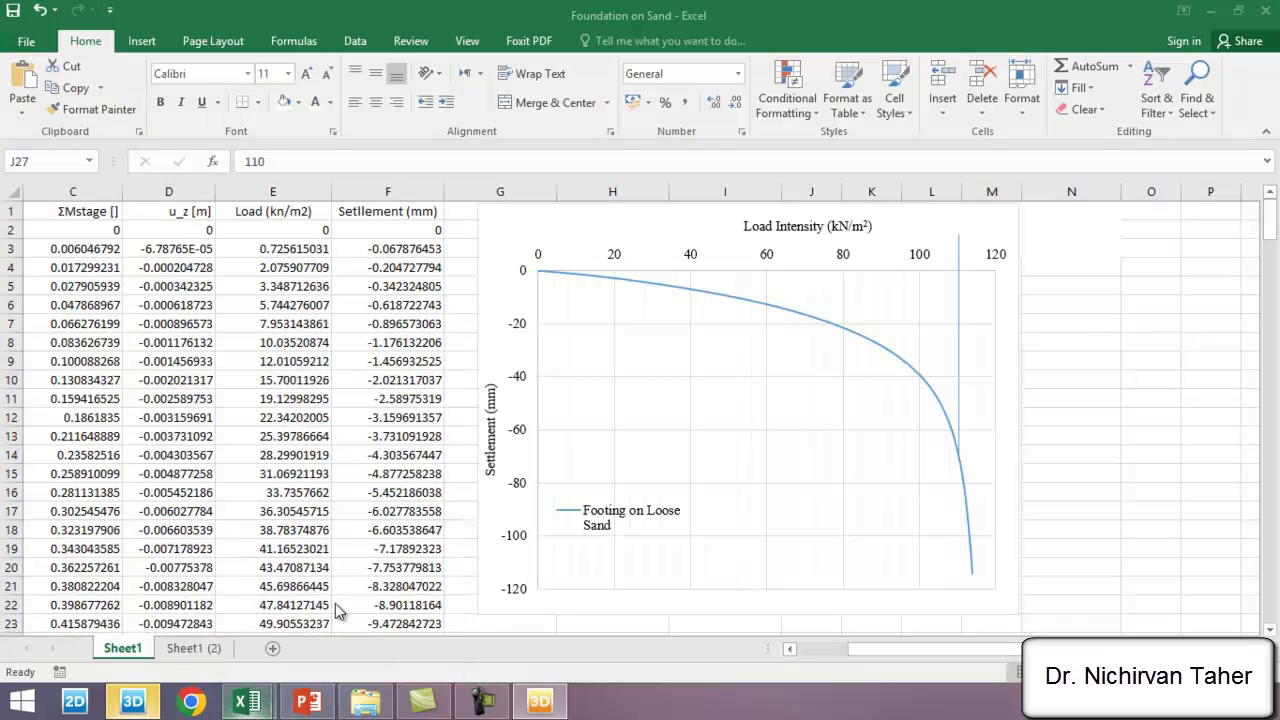
Step: Move the loose sand chart clear of the columns beside the existing data and select the qu cells I27:K27
{"action": "left_click_drag", "start_coordinate": [652, 237], "coordinate": [758, 243]}
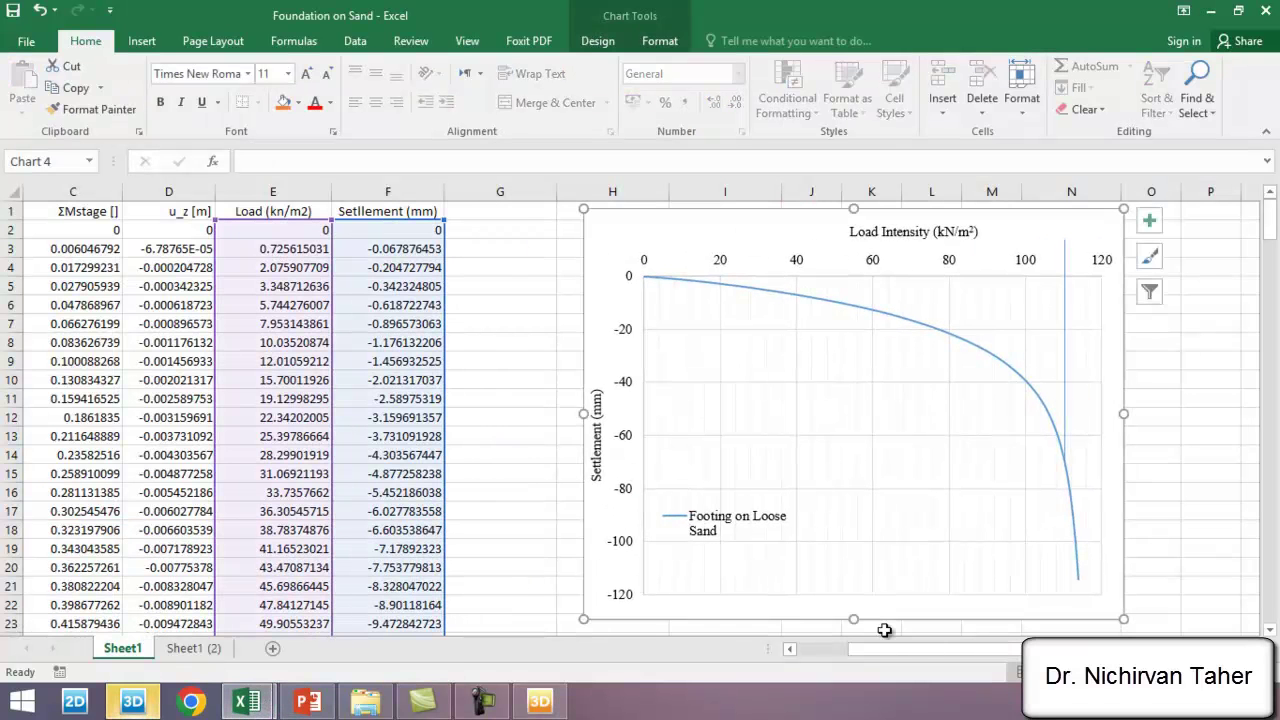
{"action": "left_click_drag", "start_coordinate": [903, 658], "coordinate": [953, 658]}
{"action": "left_click_drag", "start_coordinate": [551, 251], "coordinate": [814, 245]}
{"action": "scroll", "coordinate": [490, 340], "scroll_direction": "down", "scroll_amount": 7}
{"action": "scroll", "coordinate": [530, 390], "scroll_direction": "up", "scroll_amount": 4}
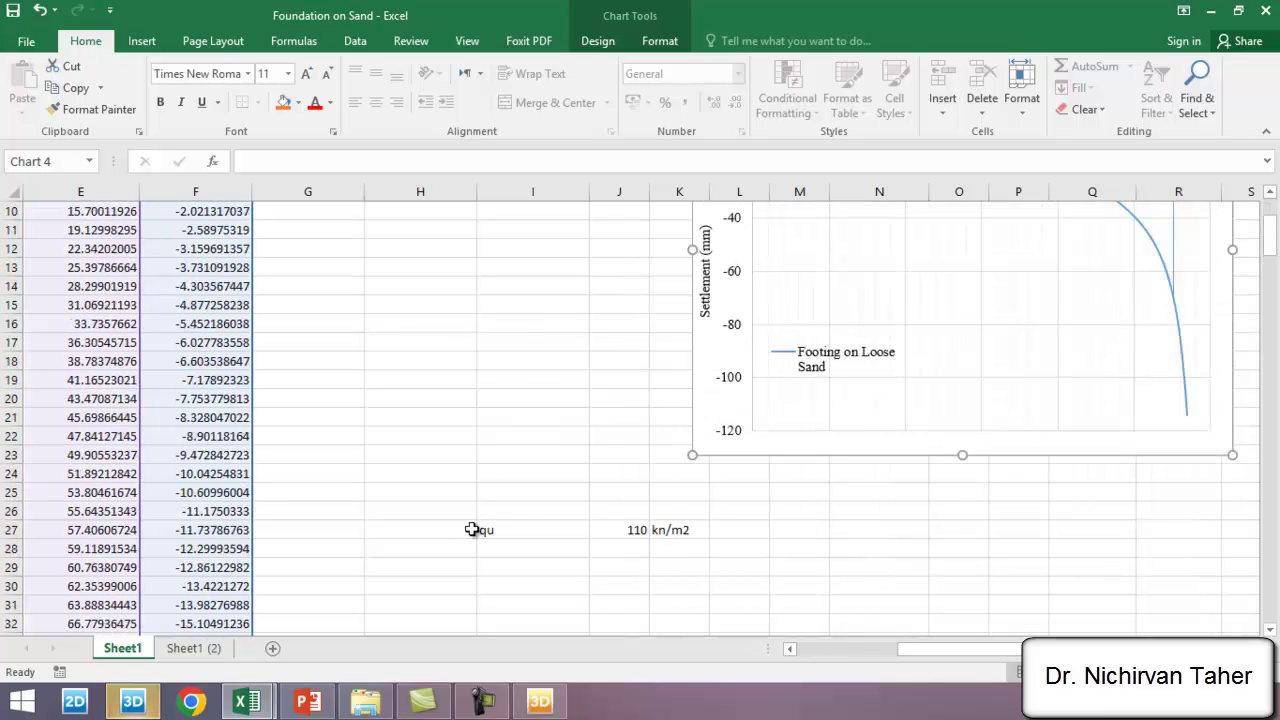
{"action": "left_click_drag", "start_coordinate": [485, 529], "coordinate": [664, 529]}
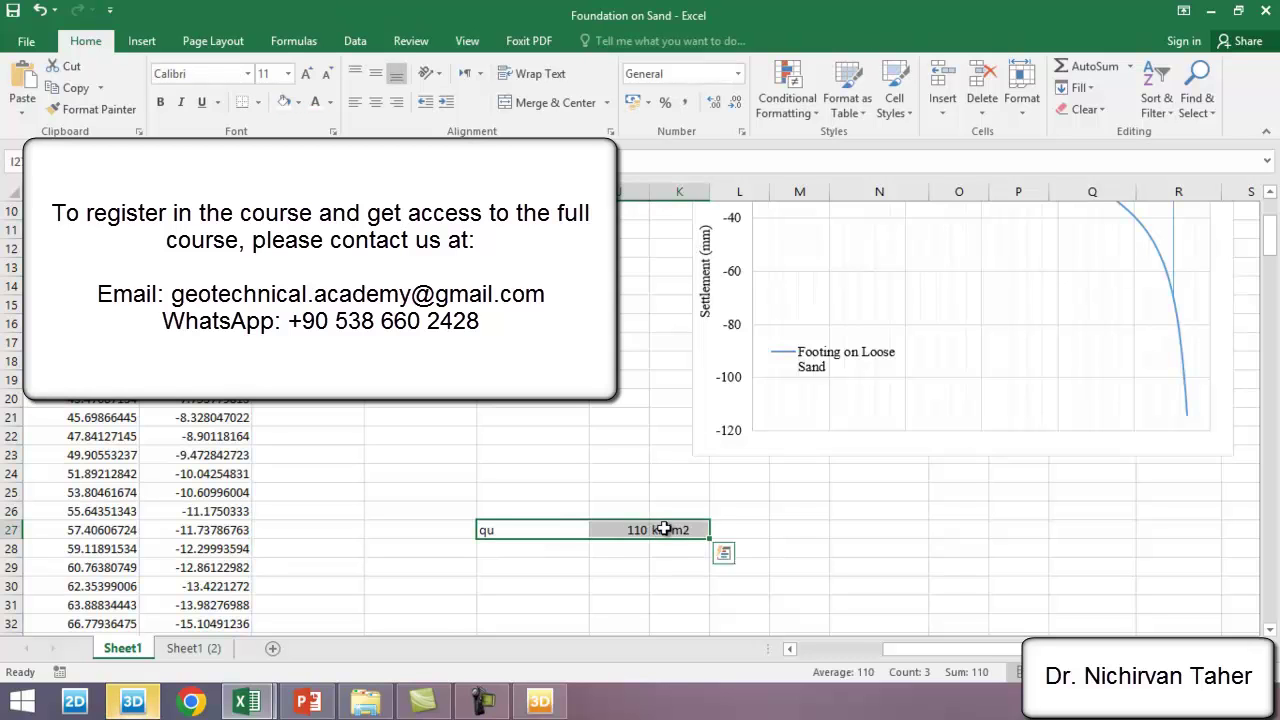
{"action": "scroll", "coordinate": [543, 446], "scroll_direction": "up", "scroll_amount": 3}
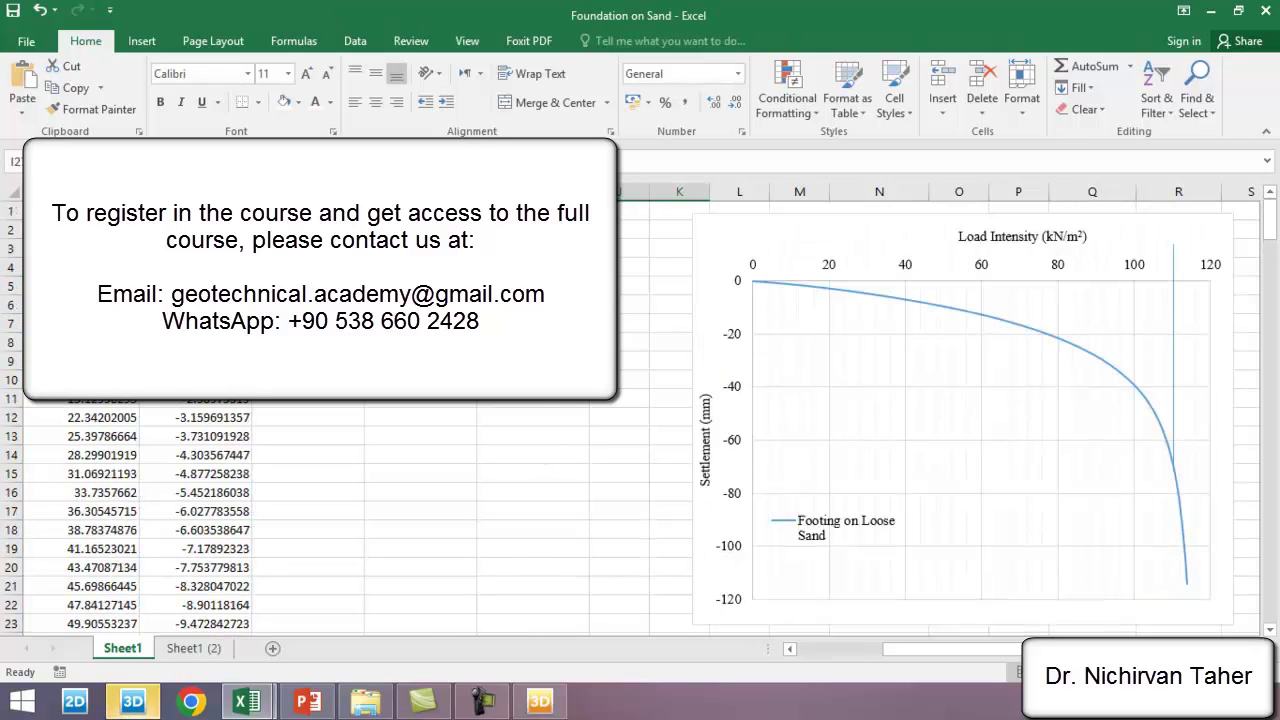
Step: Paste the copied curve points at H1 and set the pasted block's number format to General
{"action": "left_click", "coordinate": [420, 210]}
{"action": "right_click", "coordinate": [402, 404]}
{"action": "key", "text": "Escape"}
{"action": "key", "text": "ctrl+shift+Right"}
{"action": "key", "text": "ctrl+shift+Down"}
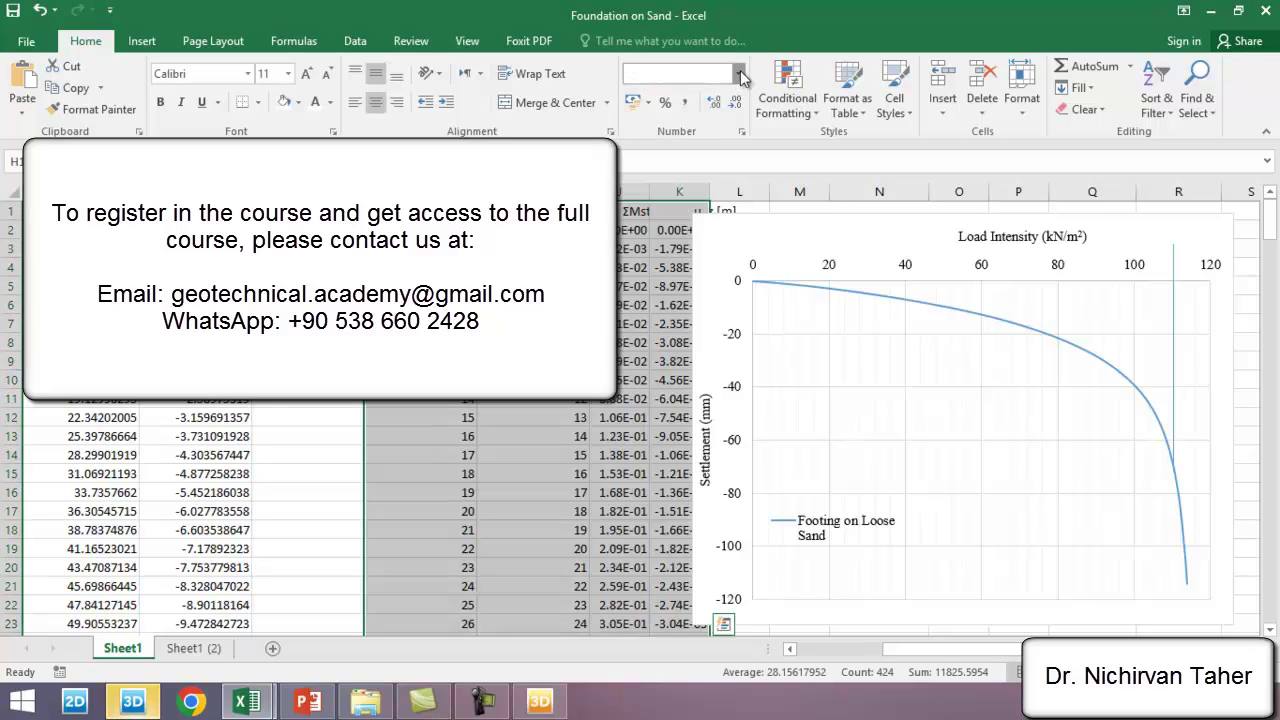
{"action": "left_click", "coordinate": [738, 73]}
{"action": "left_click", "coordinate": [679, 107]}
Step: Clear the pasted Point and Step data in columns H and I, and move the chart clear of columns L and M
{"action": "key", "text": "shift+Left"}
{"action": "key", "text": "shift+Left"}
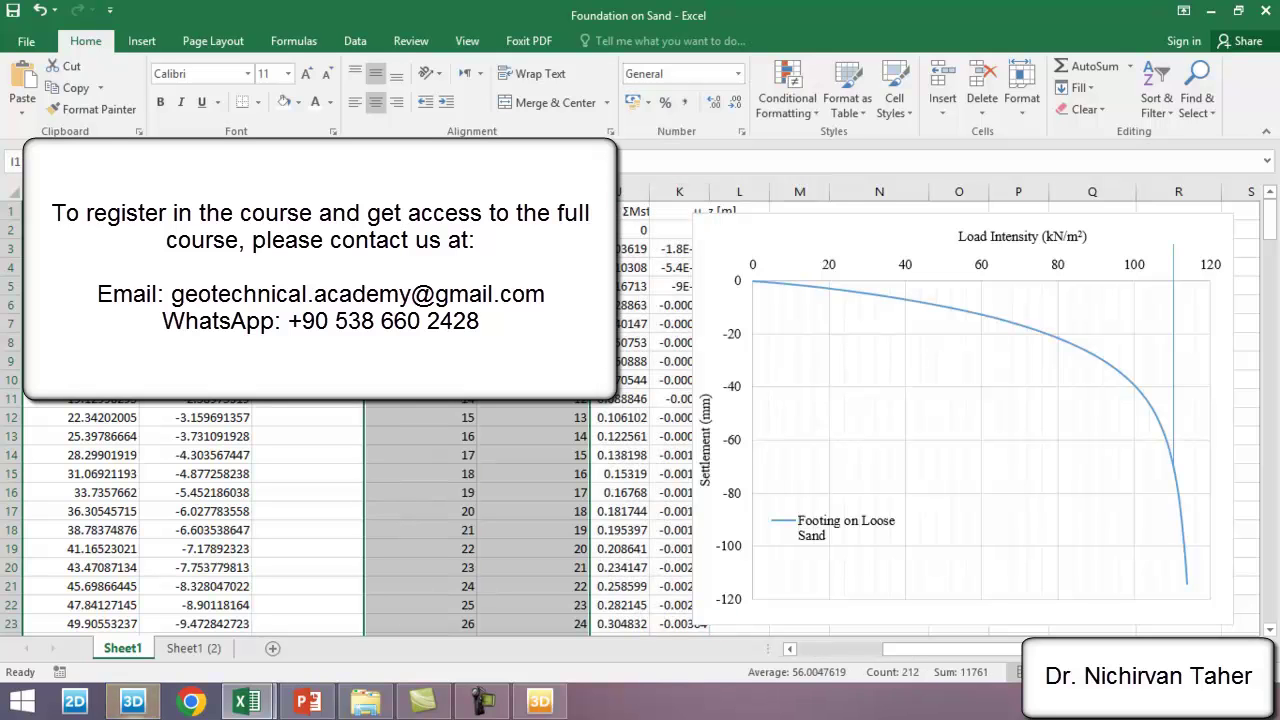
{"action": "left_click_drag", "start_coordinate": [826, 234], "coordinate": [992, 231]}
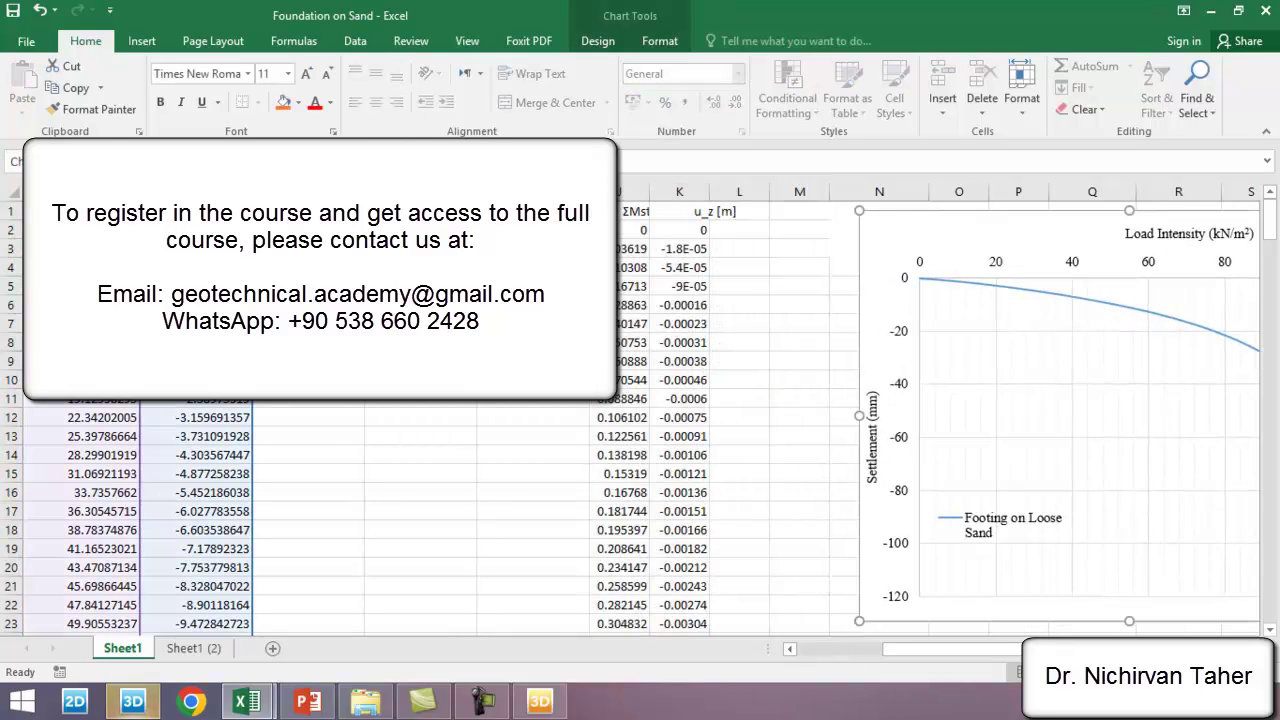
Step: Copy the load and settlement headers with their first-row cells from E1:F2 to L1, and widen column L to fit its header
{"action": "left_click_drag", "start_coordinate": [80, 211], "coordinate": [190, 230]}
{"action": "right_click", "coordinate": [100, 222]}
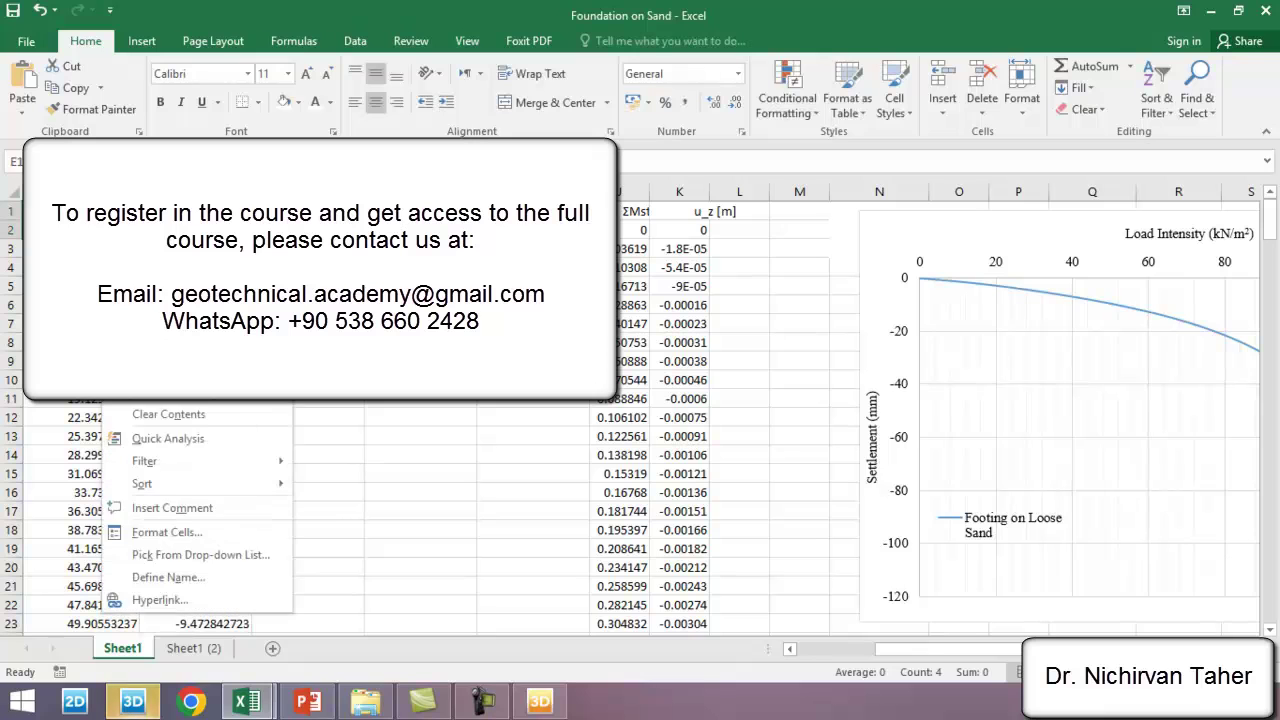
{"action": "left_click", "coordinate": [150, 255]}
{"action": "right_click", "coordinate": [756, 217]}
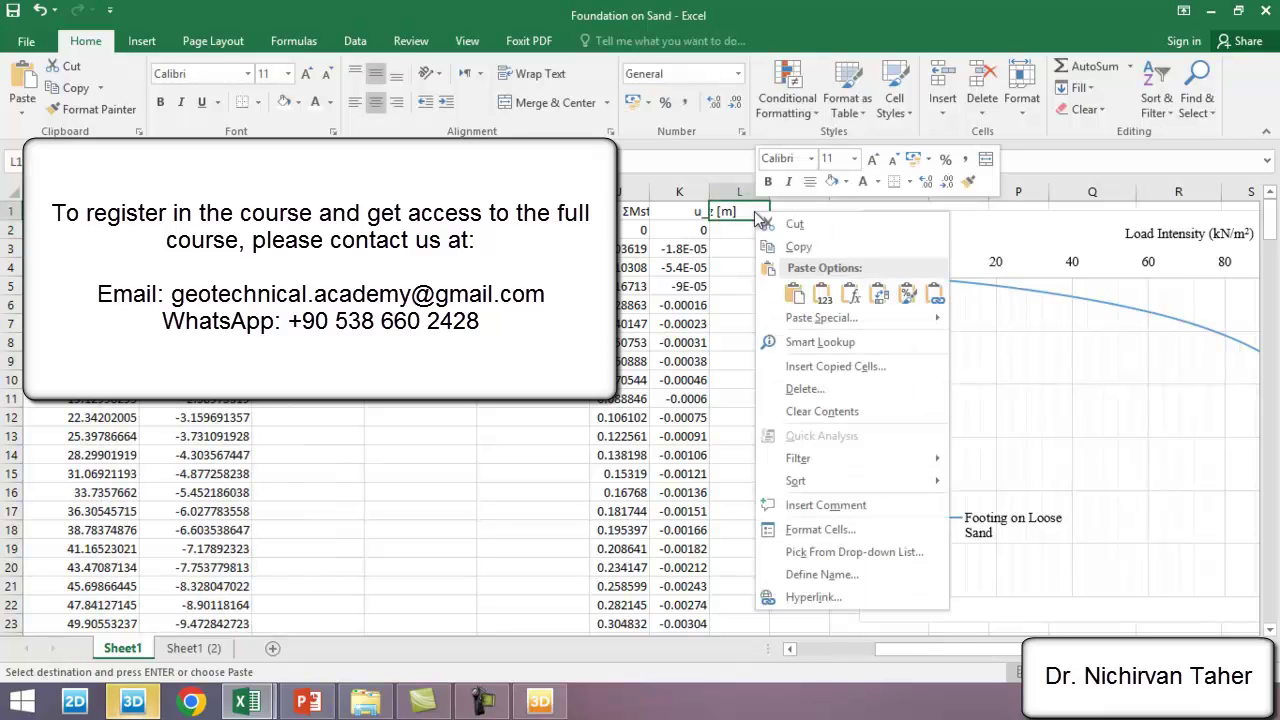
{"action": "left_click", "coordinate": [794, 295]}
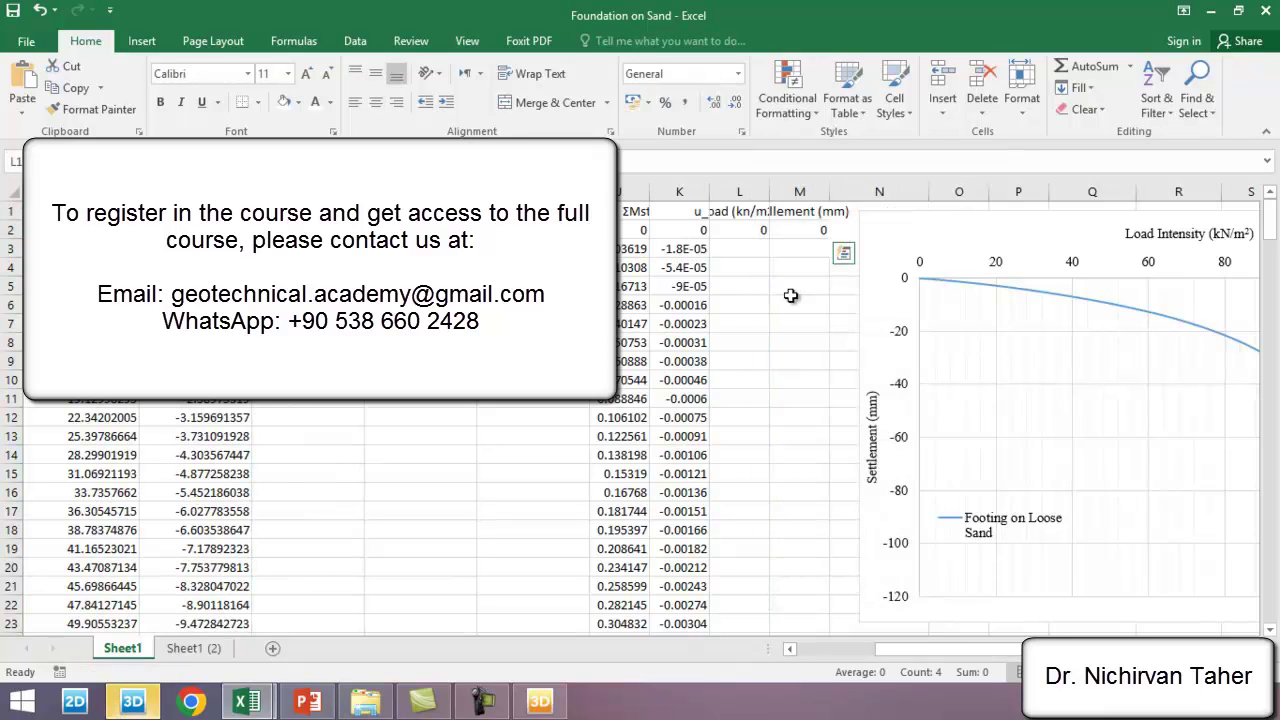
{"action": "left_click_drag", "start_coordinate": [844, 253], "coordinate": [982, 245]}
{"action": "left_click_drag", "start_coordinate": [770, 191], "coordinate": [833, 191]}
Step: Set the load formula in L2 to =J2*300 and fill it down the column alongside the pasted points
{"action": "left_click", "coordinate": [782, 233]}
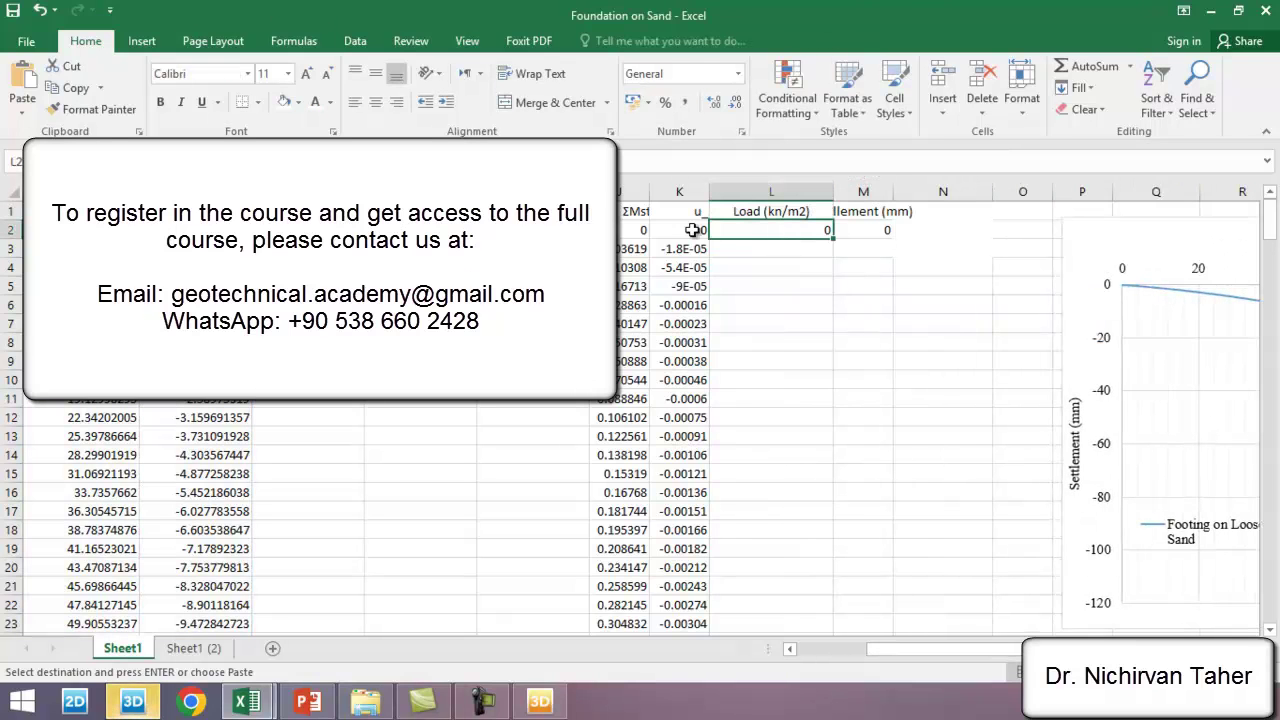
{"action": "type", "text": "=J2*120"}
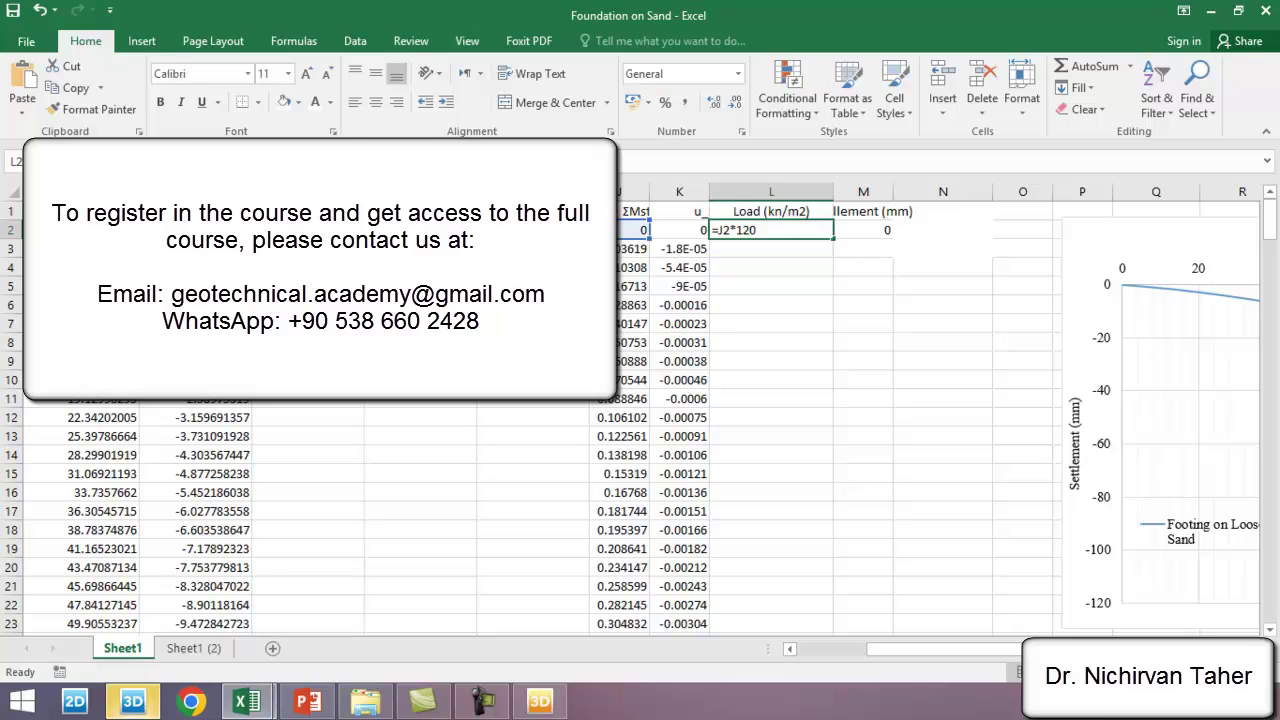
{"action": "key", "text": "F2"}
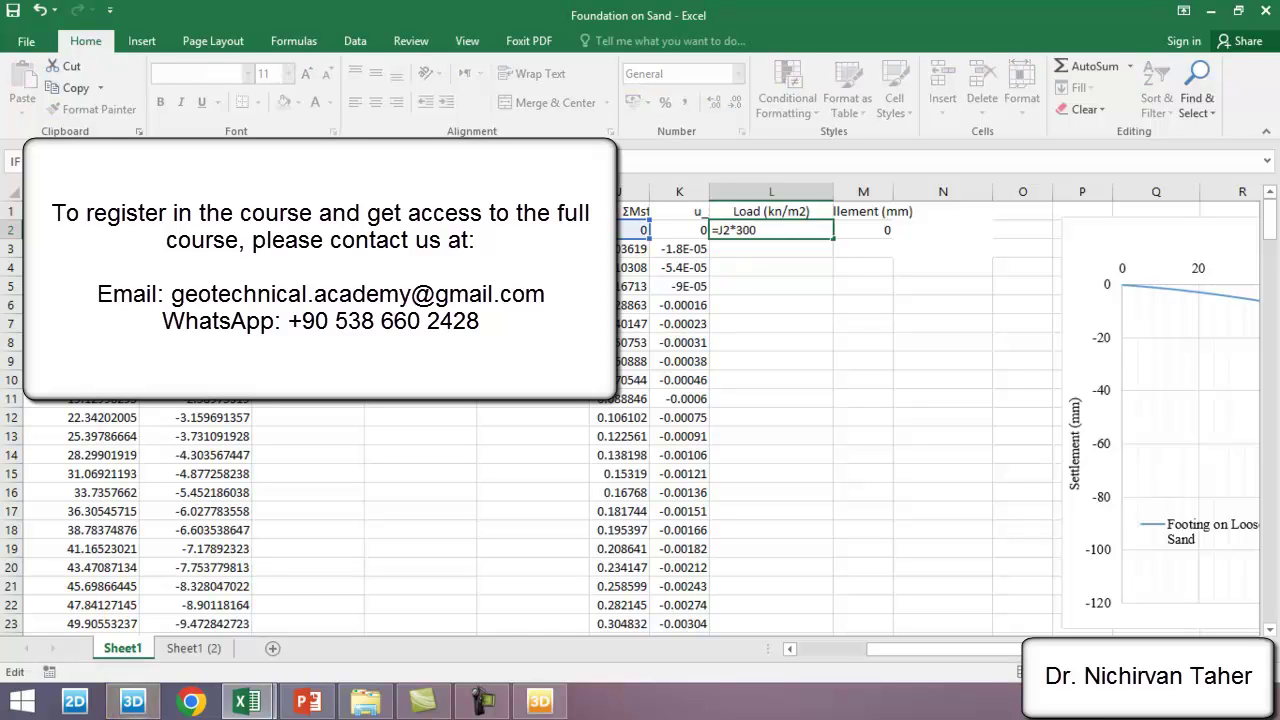
{"action": "key", "text": "Return"}
{"action": "left_click", "coordinate": [776, 228]}
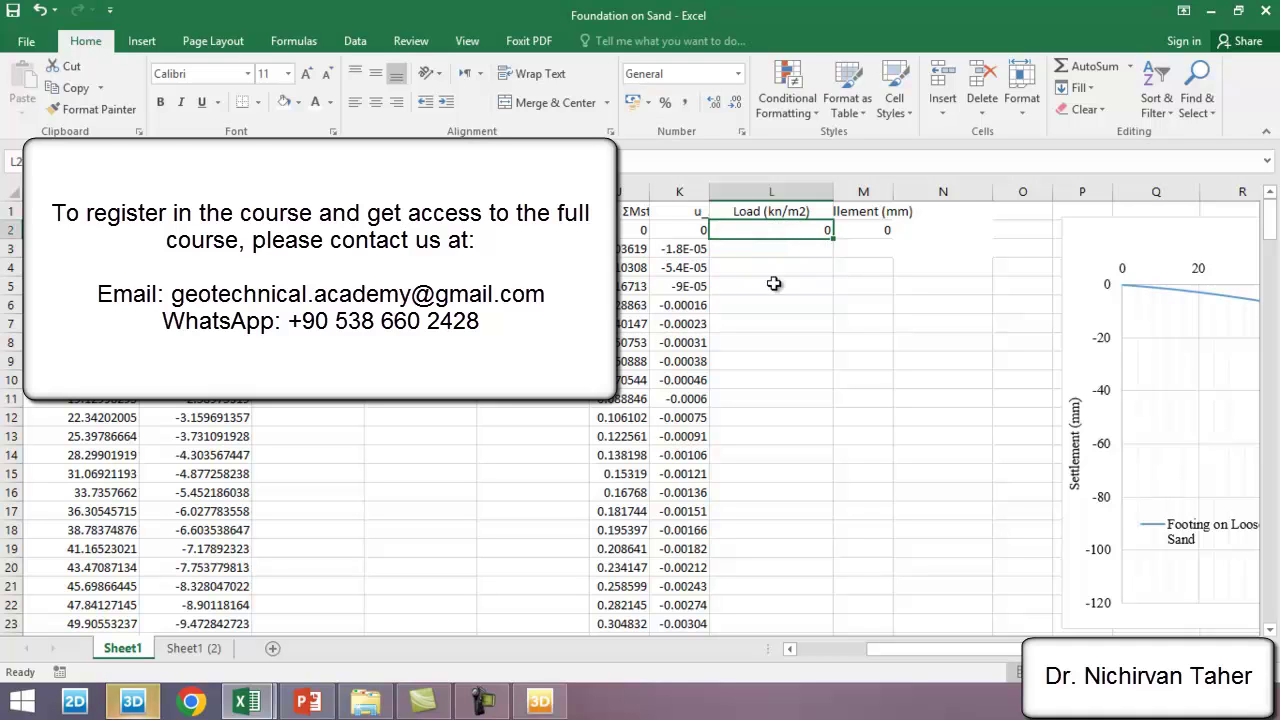
{"action": "double_click", "coordinate": [834, 240]}
Step: Fill the settlement formula in M2 down the column and widen column M to fit its values
{"action": "left_click", "coordinate": [866, 232]}
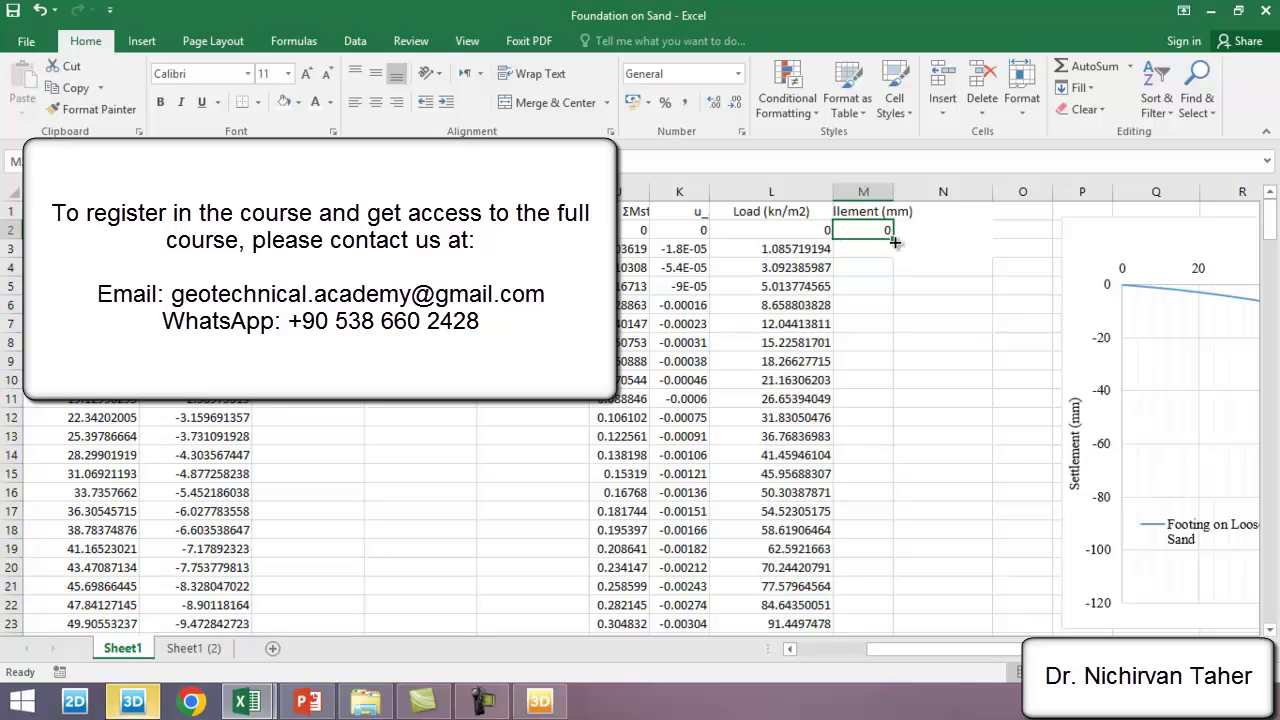
{"action": "double_click", "coordinate": [895, 241]}
{"action": "left_click_drag", "start_coordinate": [894, 191], "coordinate": [927, 191]}
{"action": "scroll", "coordinate": [754, 423], "scroll_direction": "down", "scroll_amount": 4}
{"action": "scroll", "coordinate": [800, 450], "scroll_direction": "up", "scroll_amount": 3}
{"action": "left_click_drag", "start_coordinate": [922, 648], "coordinate": [963, 549]}
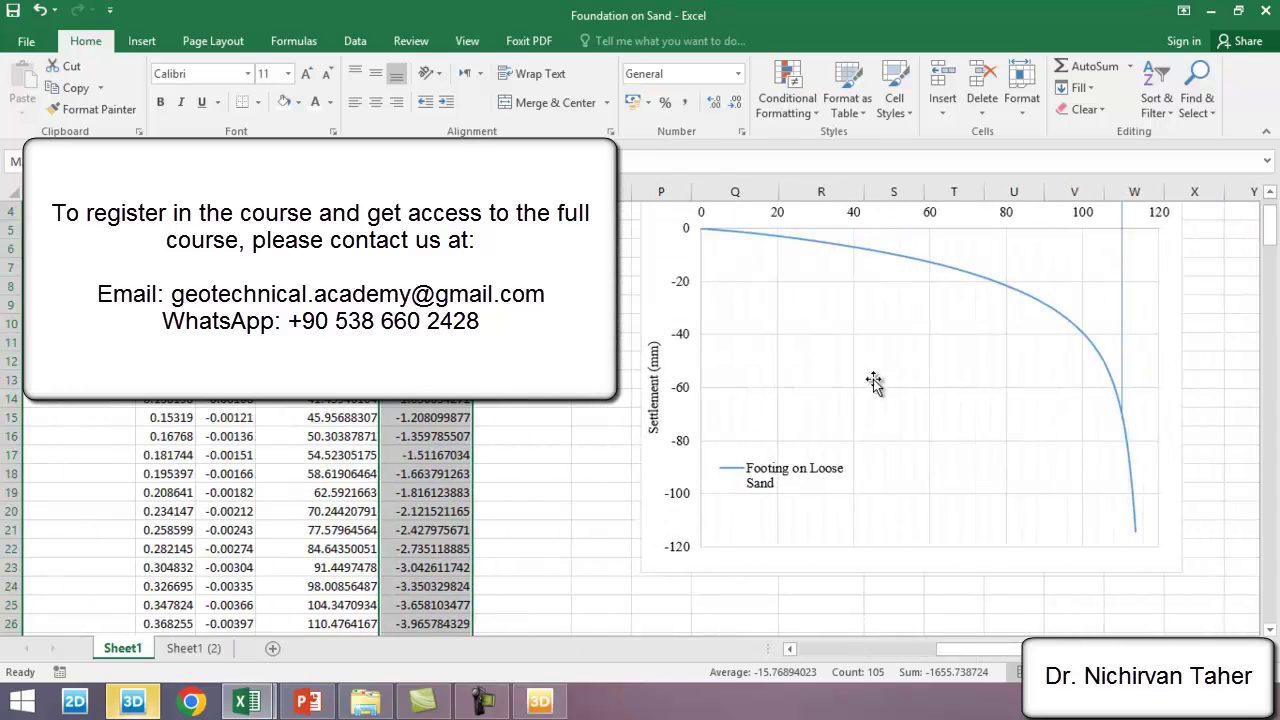
Step: Add a chart series named "Footing on medium dense sand" with X values from Sheet1 L2:L106
{"action": "right_click", "coordinate": [846, 360]}
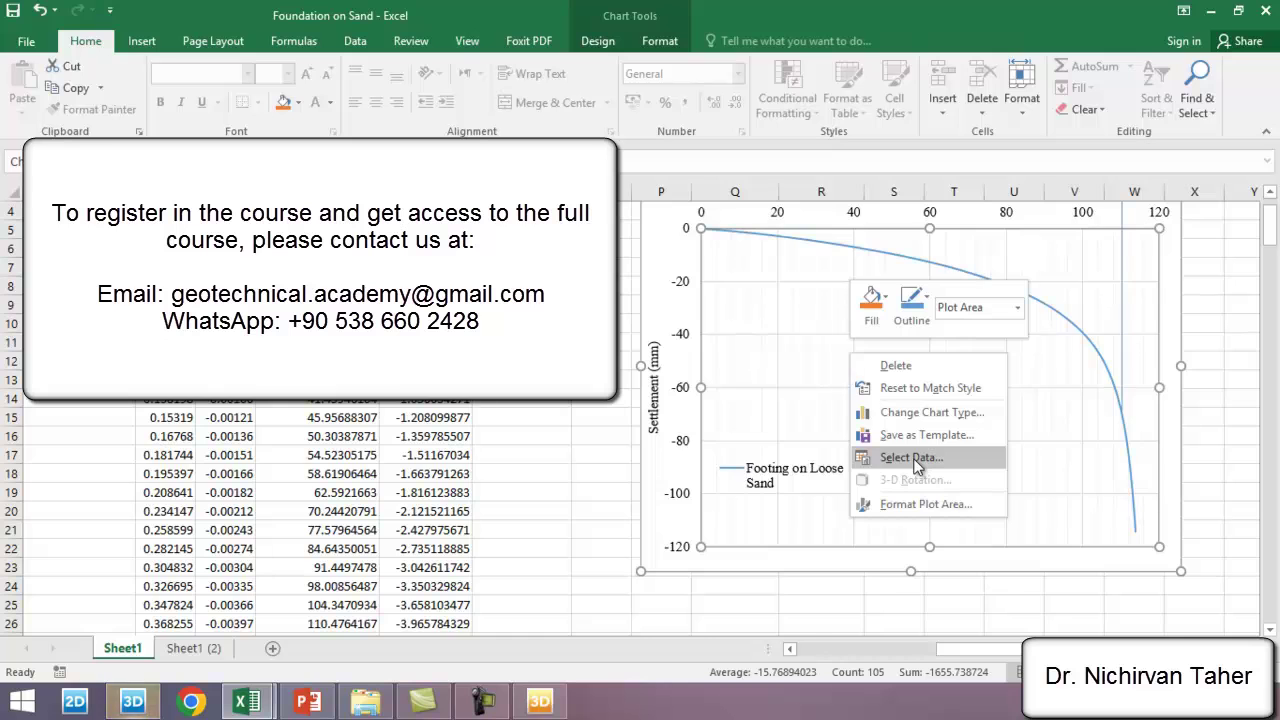
{"action": "left_click", "coordinate": [913, 457]}
{"action": "left_click", "coordinate": [762, 340]}
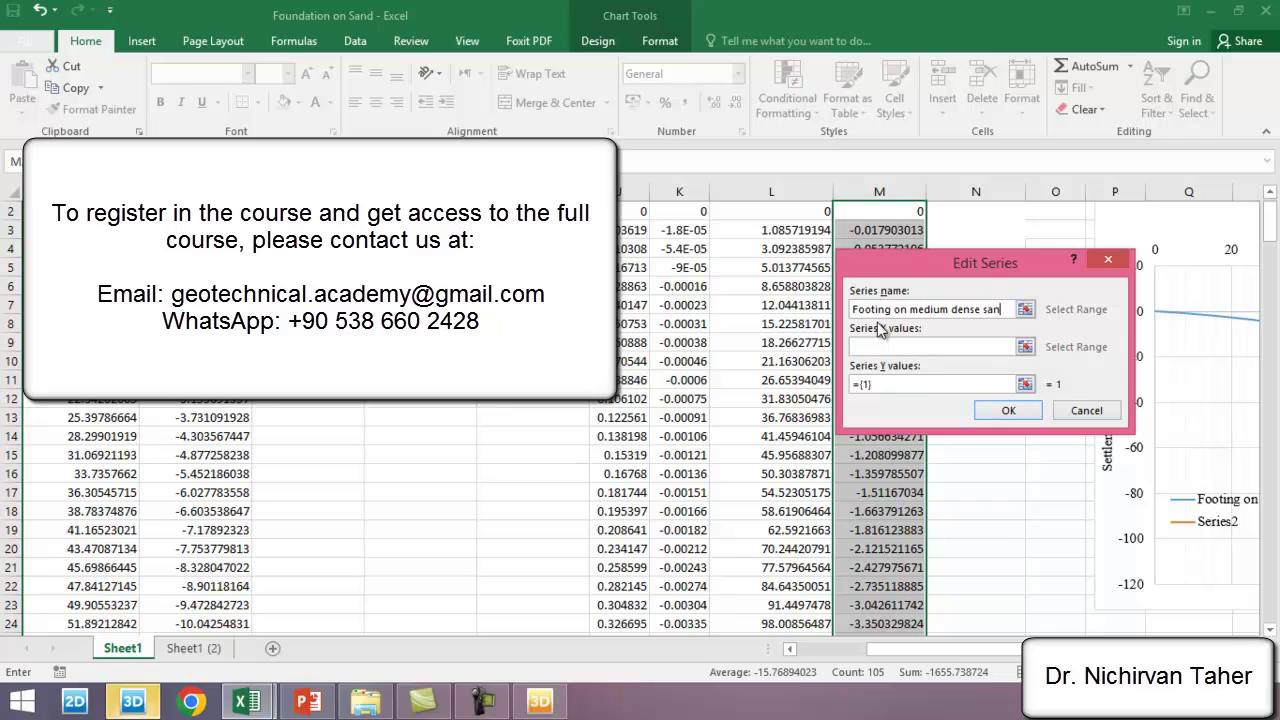
{"action": "left_click", "coordinate": [948, 348]}
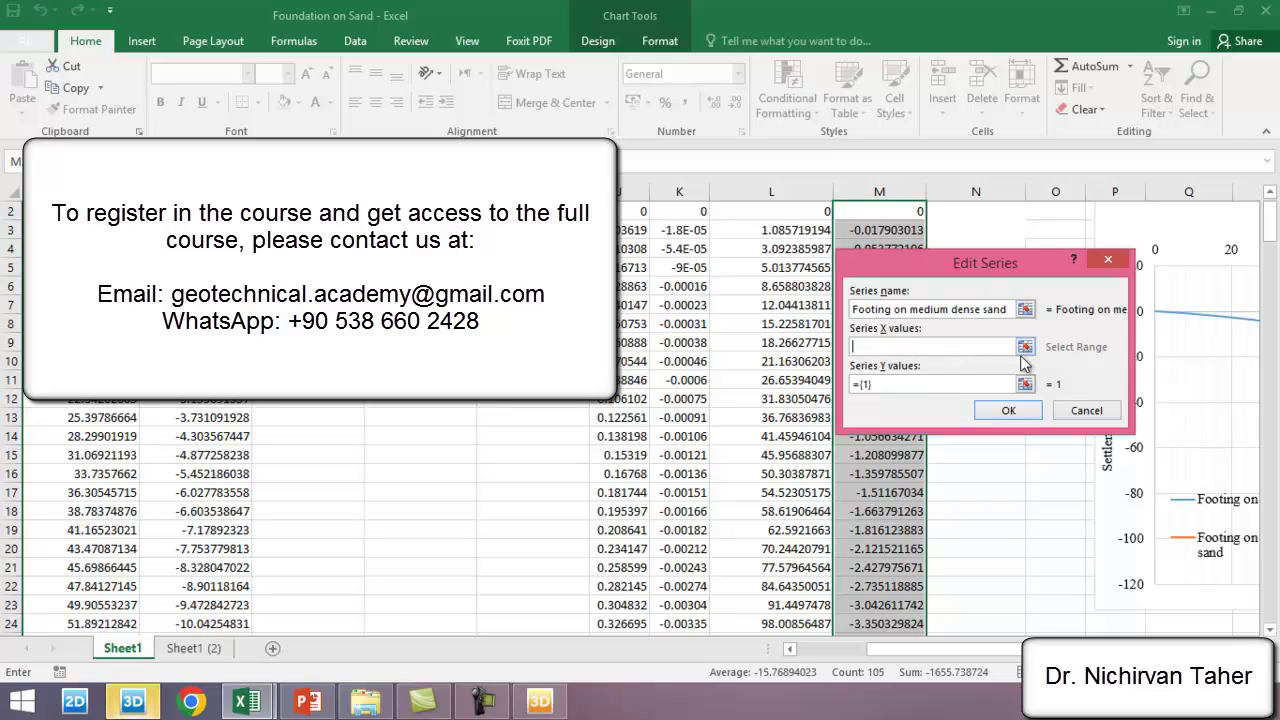
{"action": "left_click", "coordinate": [1025, 346]}
{"action": "left_click_drag", "start_coordinate": [820, 234], "coordinate": [797, 606]}
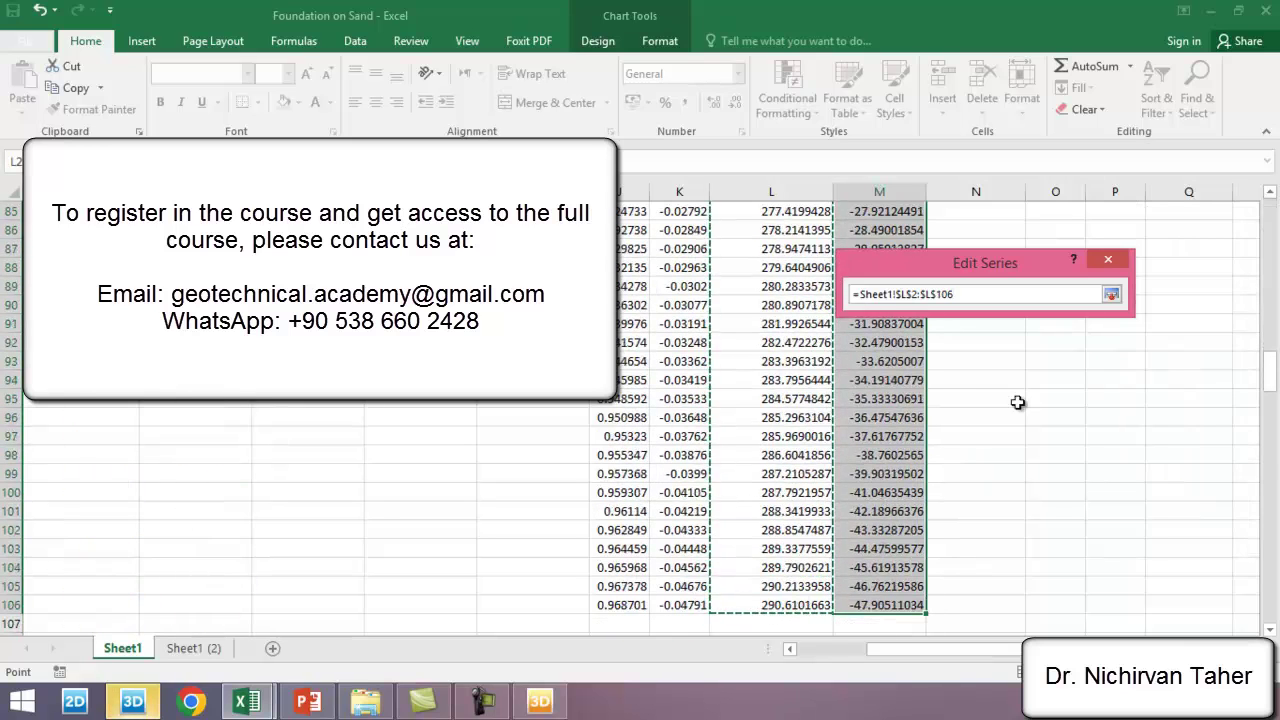
{"action": "left_click", "coordinate": [1111, 294]}
Step: Set the new series' Y values to Sheet1 M2:M106 and apply the chart's data selection
{"action": "left_click", "coordinate": [902, 386]}
{"action": "key", "text": "BackSpace"}
{"action": "left_click", "coordinate": [1025, 386]}
{"action": "left_click_drag", "start_coordinate": [868, 606], "coordinate": [880, 236]}
{"action": "left_click", "coordinate": [1133, 295]}
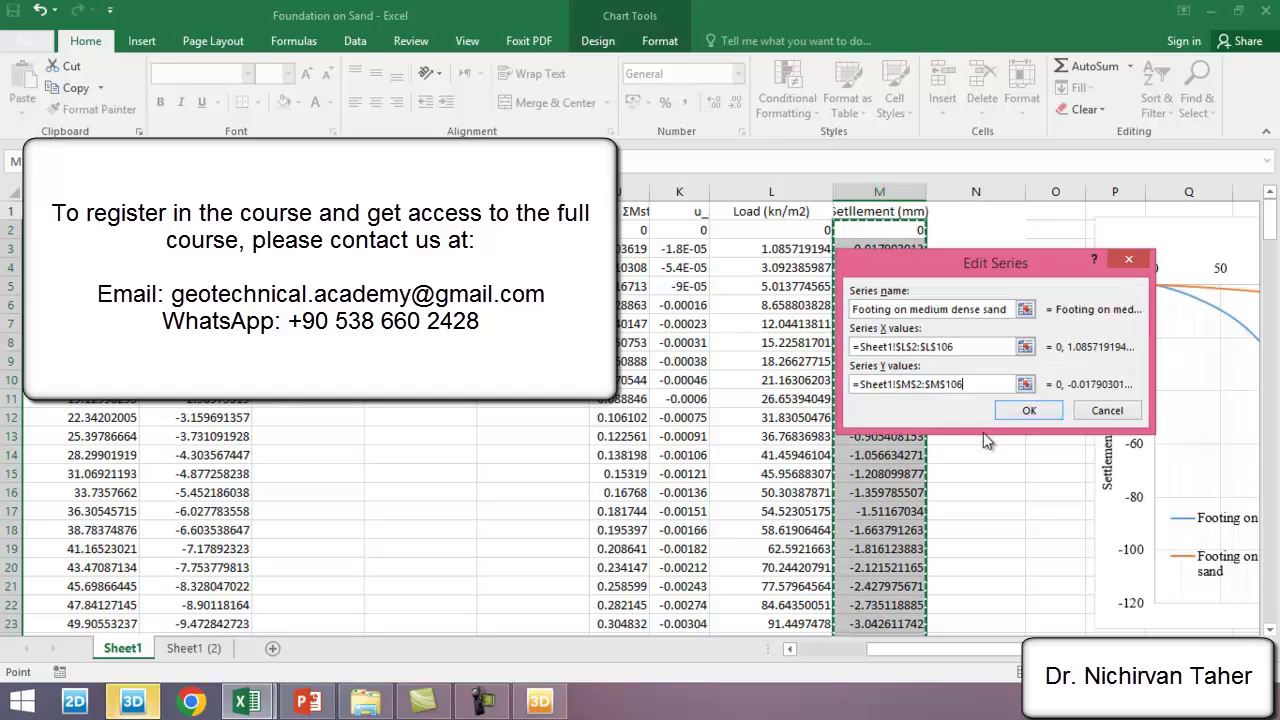
{"action": "left_click", "coordinate": [1030, 414]}
{"action": "left_click", "coordinate": [1137, 468]}
Step: Delete the old vertical marker line from the load-settlement chart
{"action": "left_click_drag", "start_coordinate": [928, 650], "coordinate": [996, 645]}
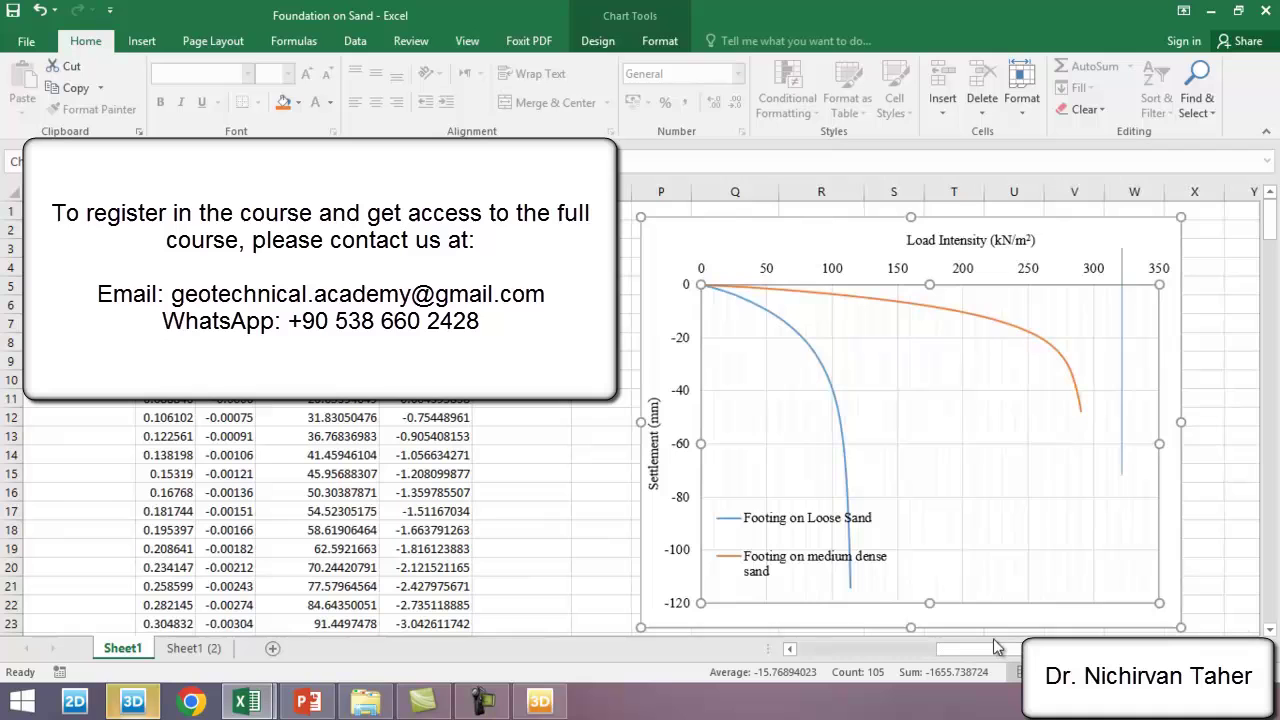
{"action": "left_click", "coordinate": [1122, 370]}
{"action": "key", "text": "Delete"}
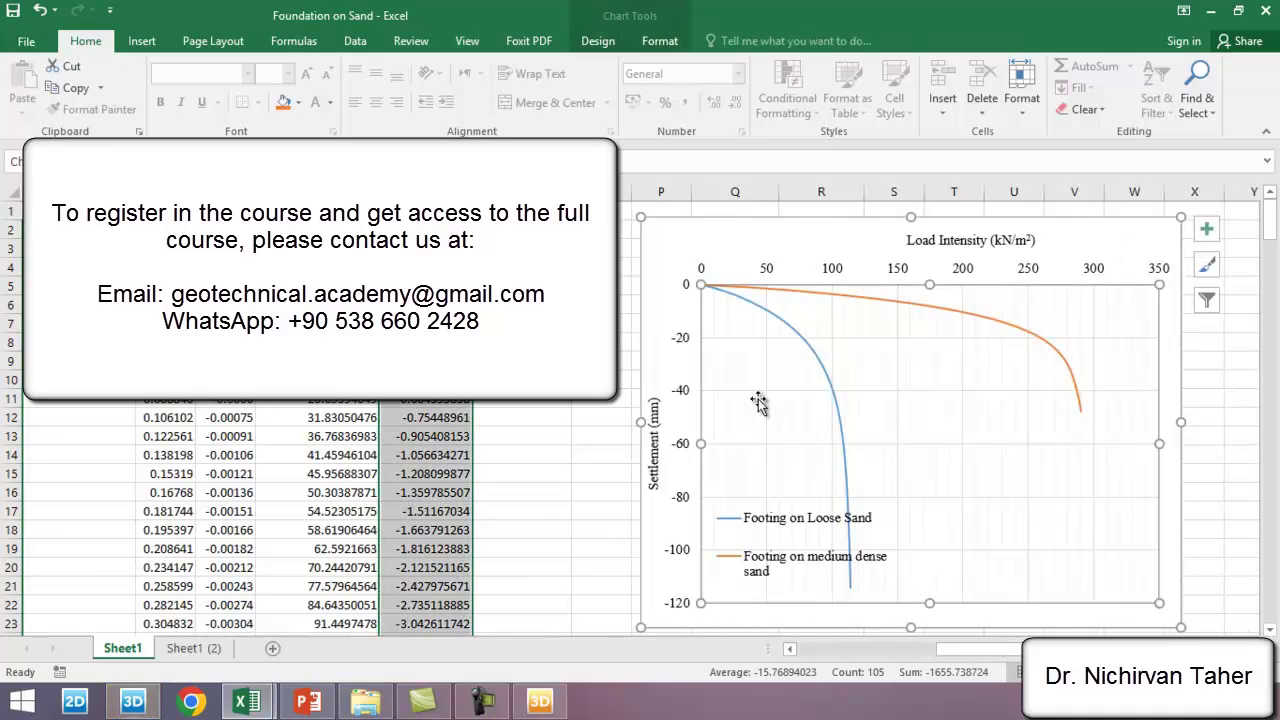
Step: Move the legend into the empty lower-right area of the plot and enlarge the chart
{"action": "left_click", "coordinate": [774, 524]}
{"action": "left_click_drag", "start_coordinate": [766, 507], "coordinate": [990, 494]}
{"action": "left_click_drag", "start_coordinate": [752, 249], "coordinate": [669, 235]}
{"action": "scroll", "coordinate": [1123, 605], "scroll_direction": "down", "scroll_amount": 1}
{"action": "left_click_drag", "start_coordinate": [1139, 576], "coordinate": [1181, 604]}
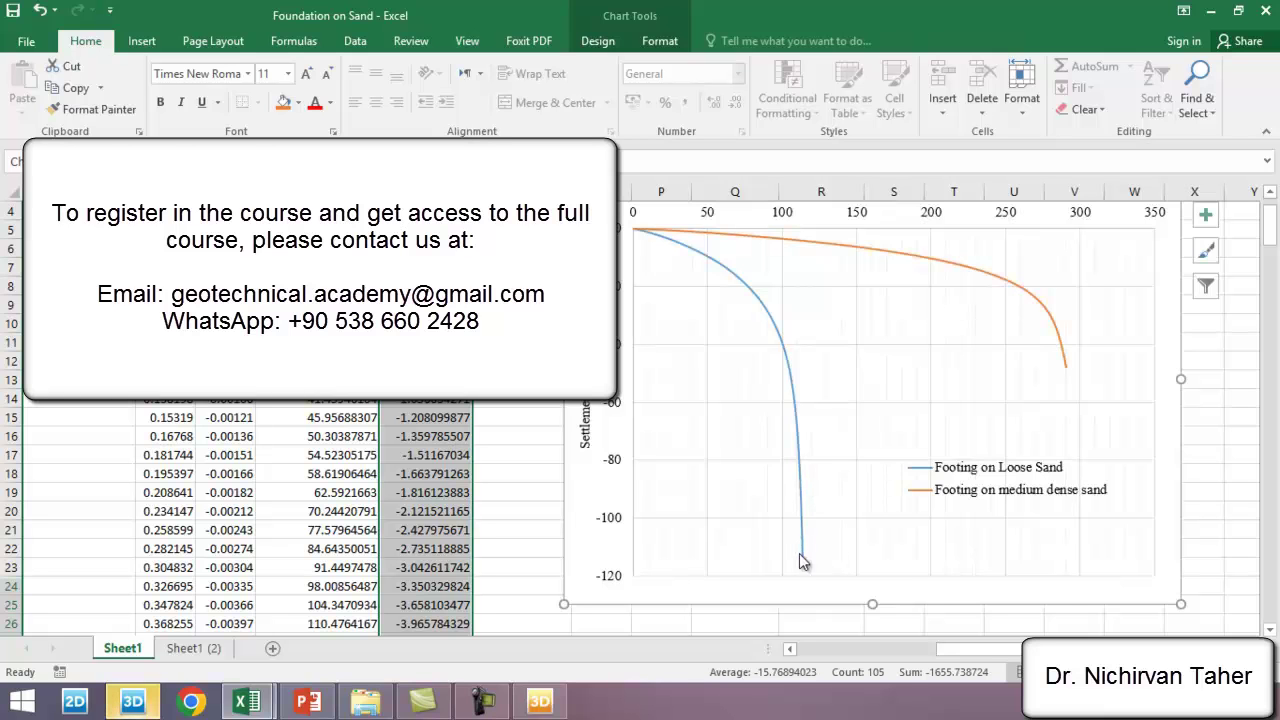
{"action": "scroll", "coordinate": [998, 474], "scroll_direction": "up", "scroll_amount": 1}
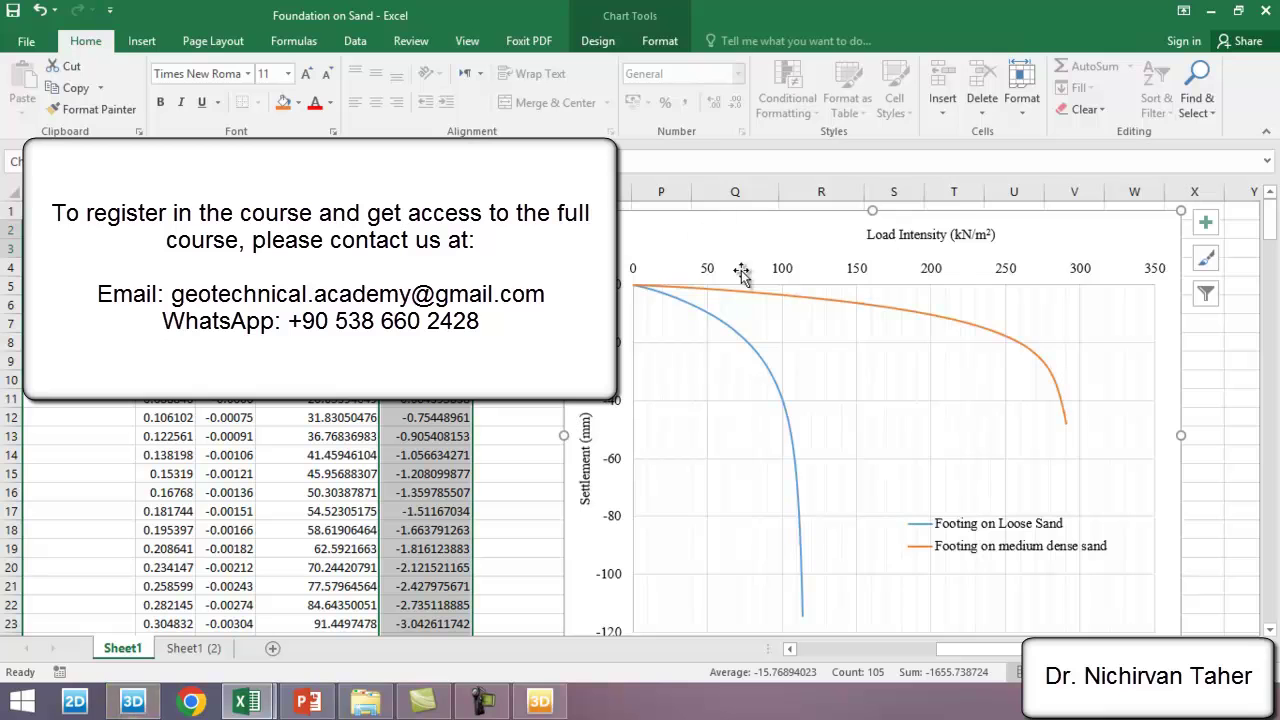
Step: Draw a tangent line about 5.13 cm high along the medium dense curve's end and a vertical line about 3.81 cm from where it leaves the curve
{"action": "left_click", "coordinate": [141, 41]}
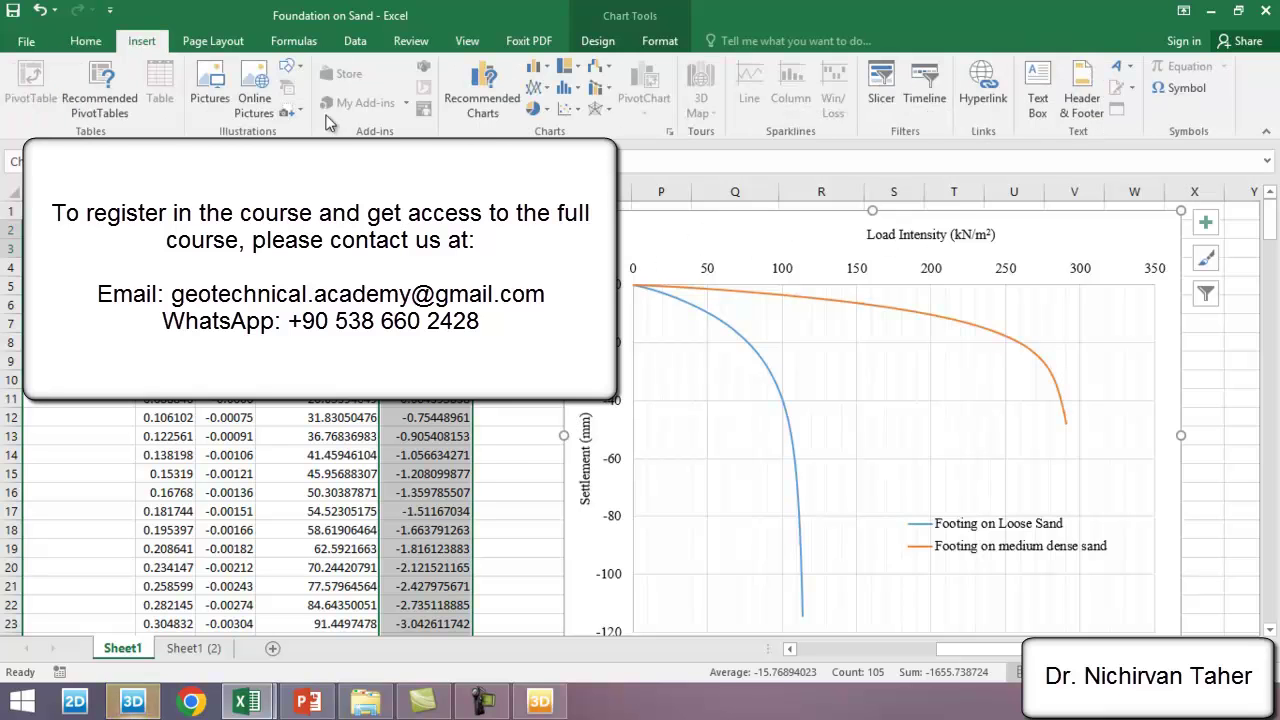
{"action": "left_click", "coordinate": [289, 68]}
{"action": "left_click", "coordinate": [308, 111]}
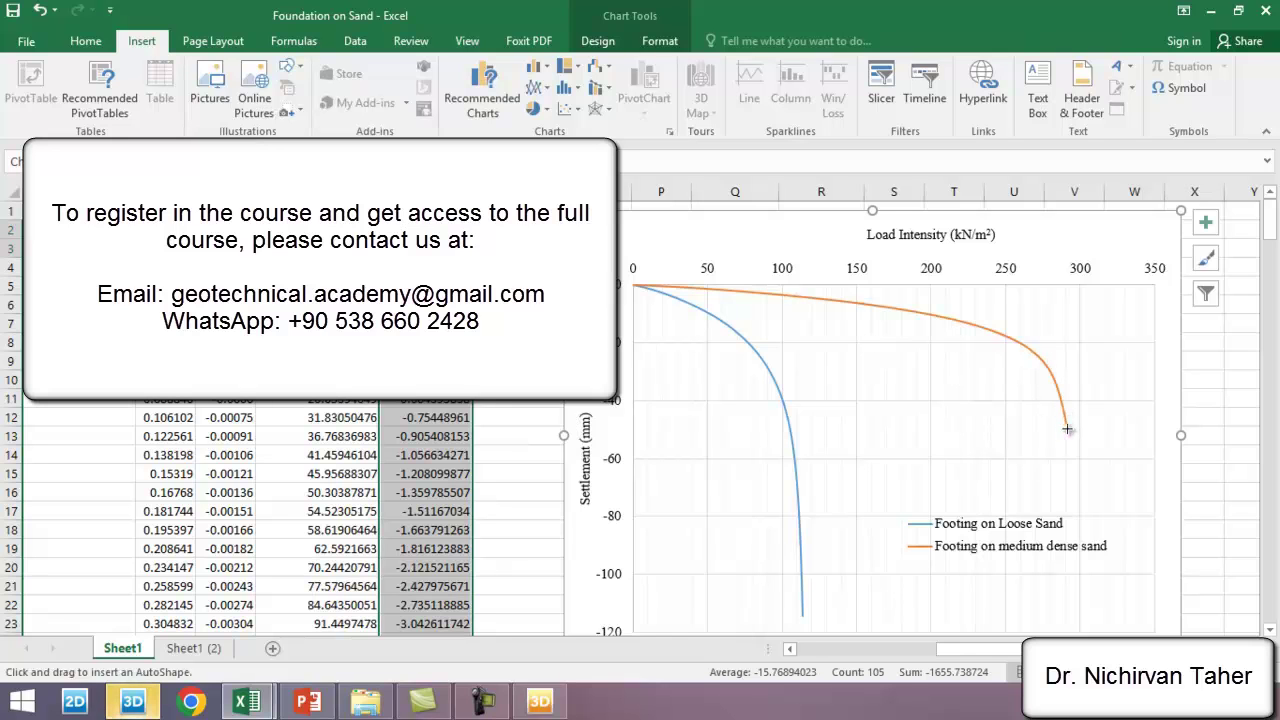
{"action": "left_click_drag", "start_coordinate": [1070, 424], "coordinate": [1022, 264]}
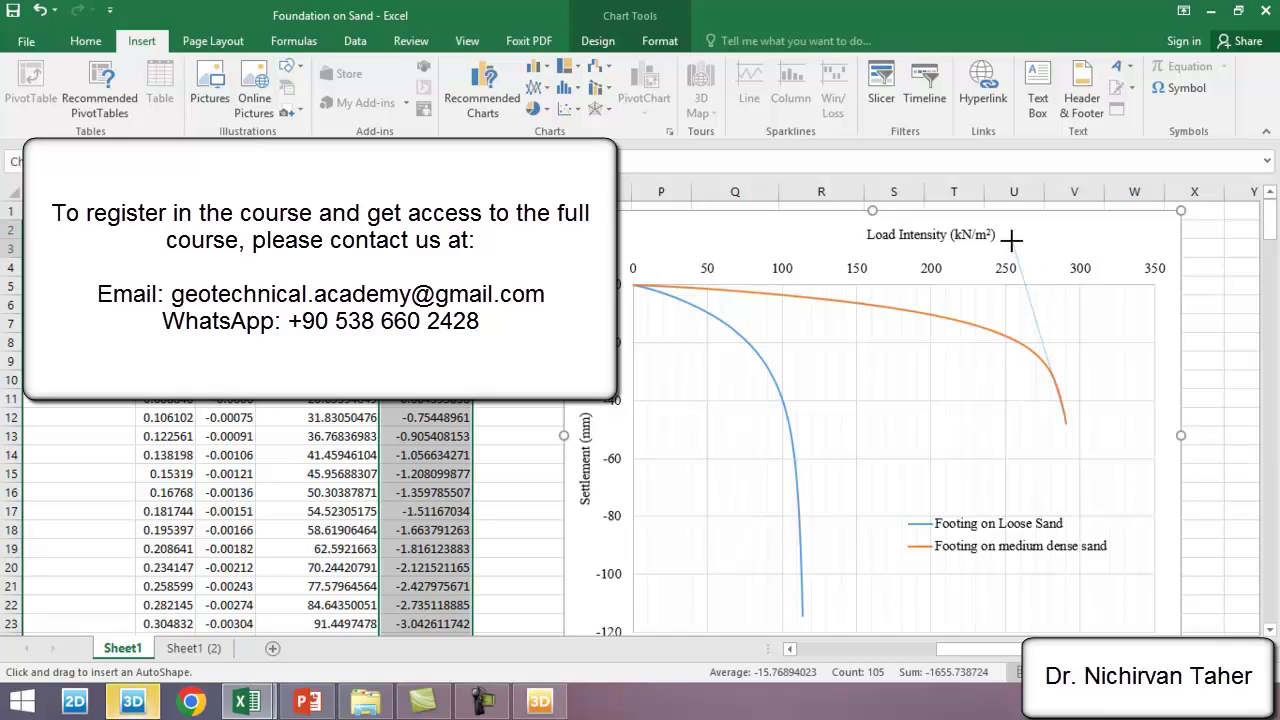
{"action": "left_click_drag", "start_coordinate": [1012, 240], "coordinate": [1012, 241]}
{"action": "left_click", "coordinate": [31, 68]}
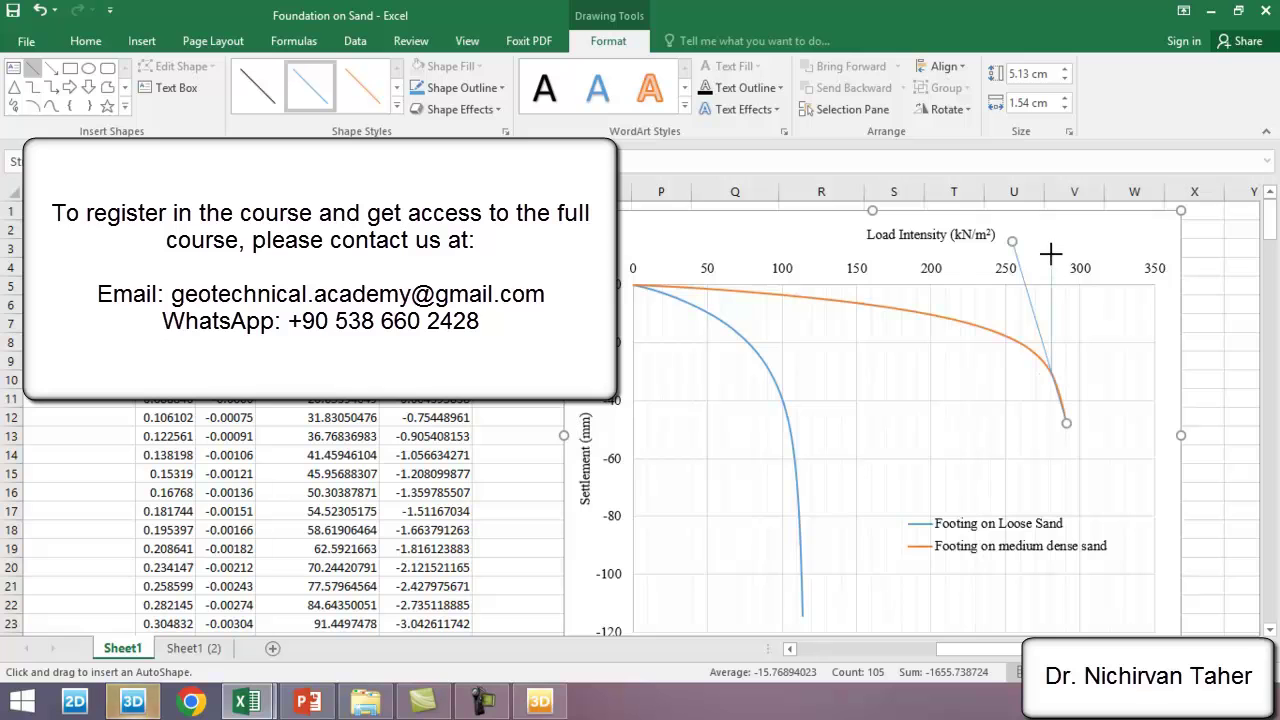
{"action": "left_click_drag", "start_coordinate": [1051, 239], "coordinate": [1051, 374]}
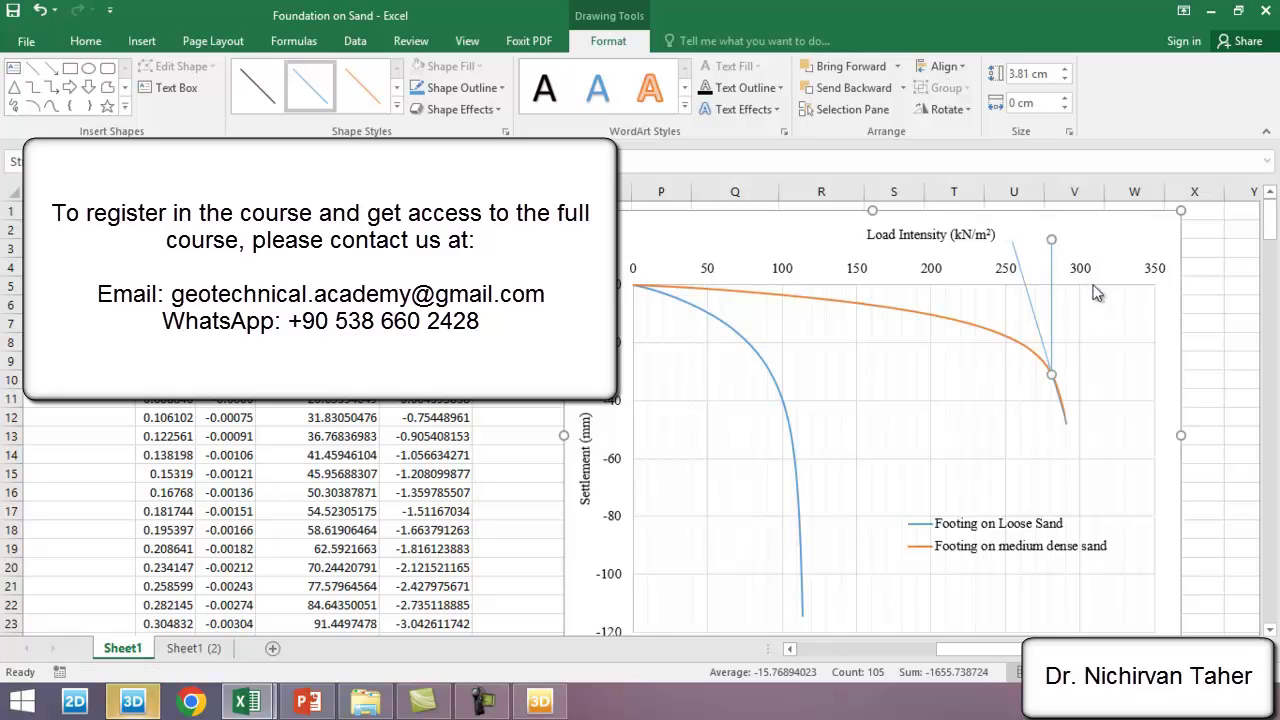
Step: Check the major and minor units of the chart's horizontal load axis
{"action": "right_click", "coordinate": [928, 278]}
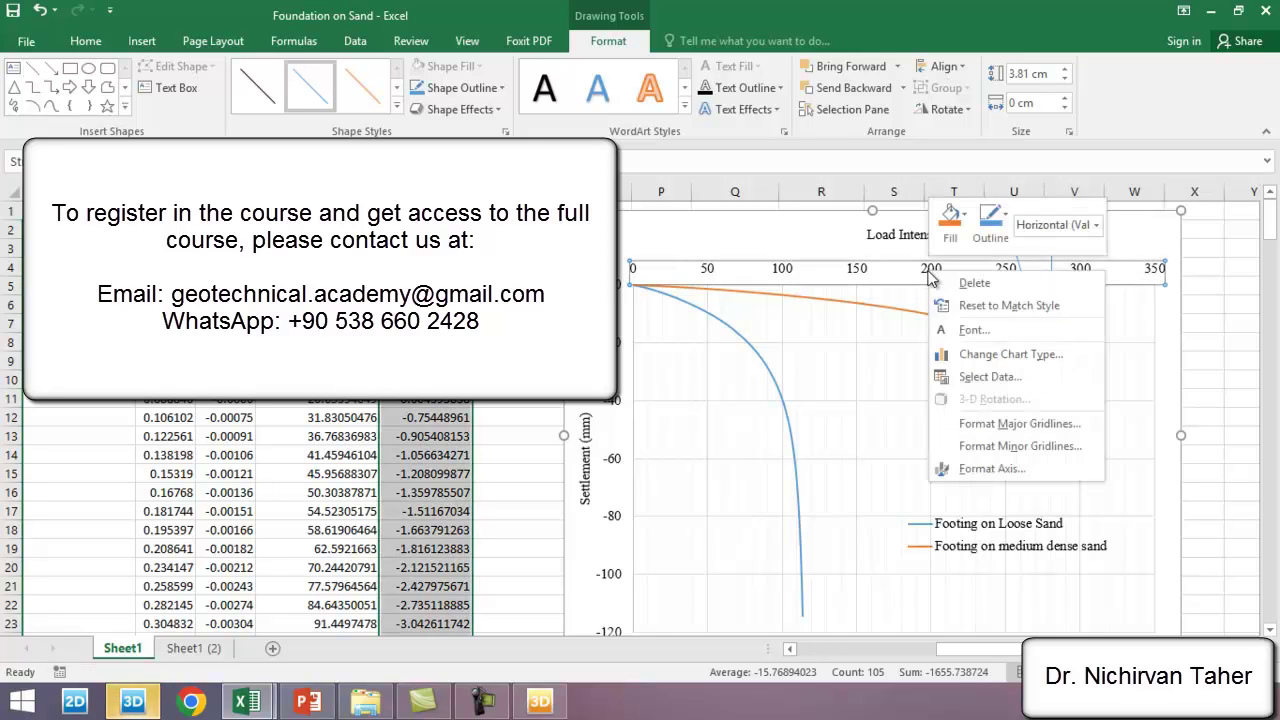
{"action": "left_click", "coordinate": [985, 470]}
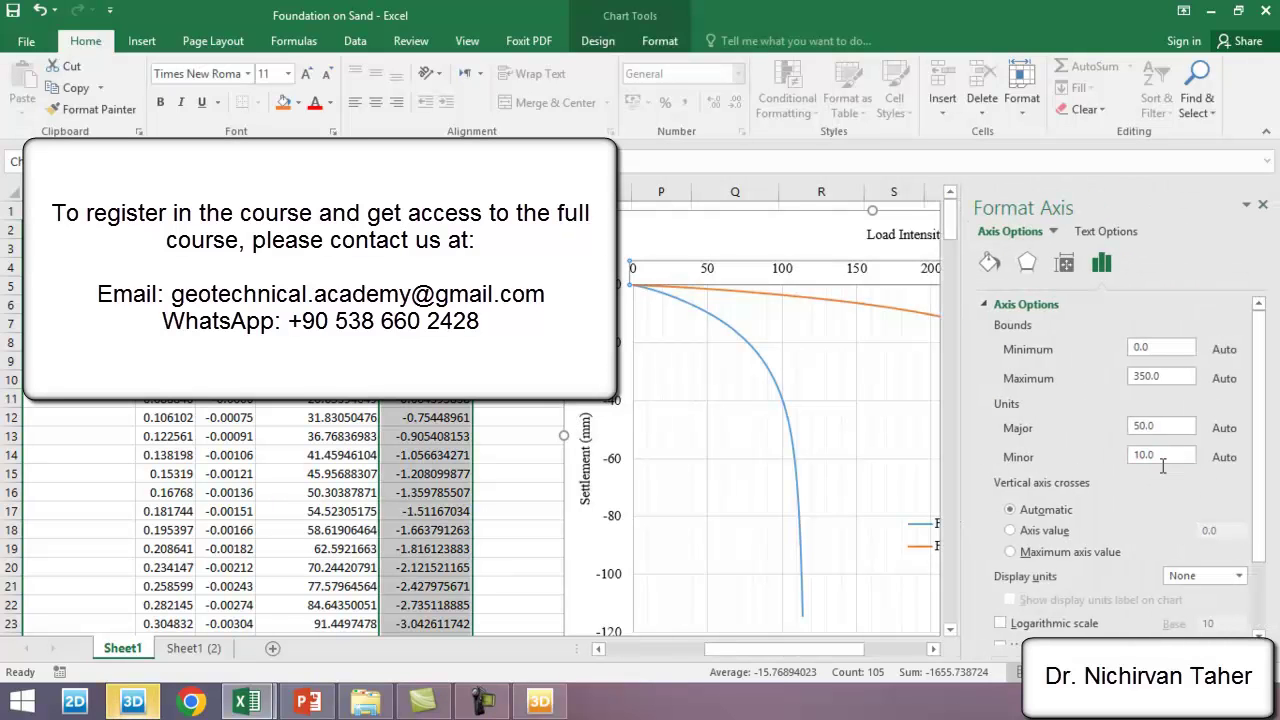
{"action": "left_click", "coordinate": [1263, 206]}
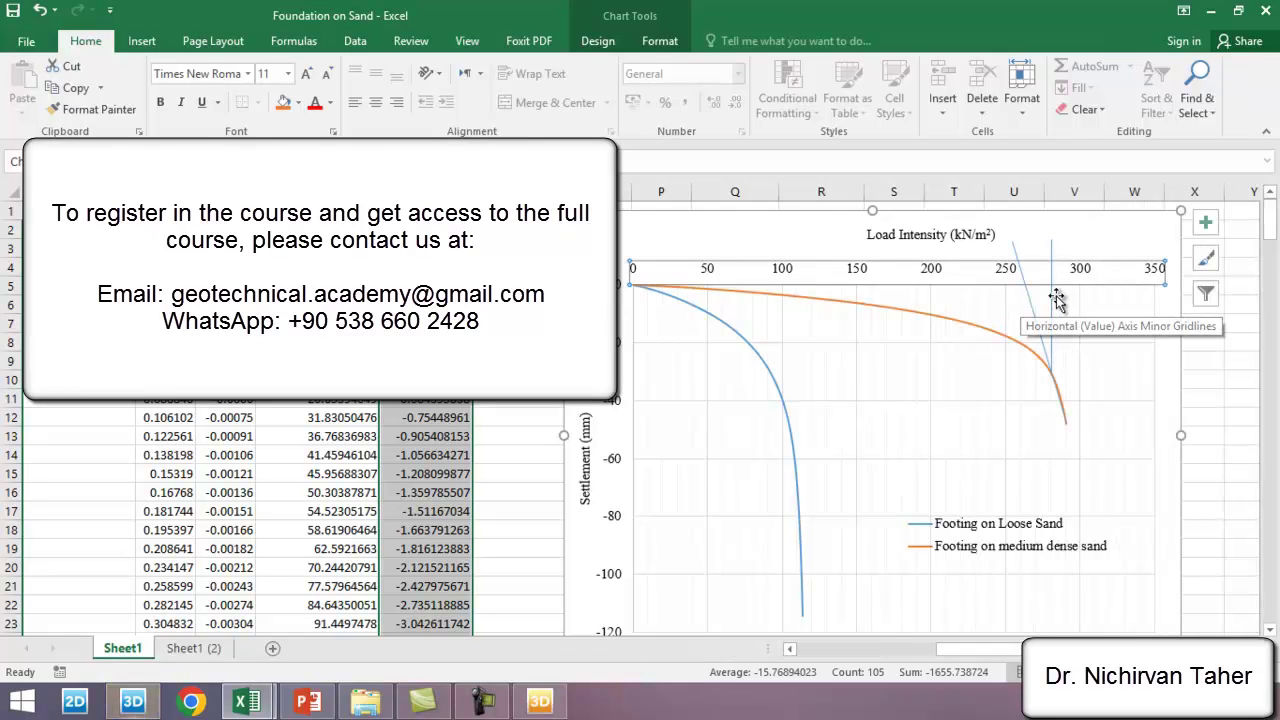
Step: Enter the row labels sand, dense sand and loose sand in Q30:Q32 below the chart
{"action": "scroll", "coordinate": [1028, 306], "scroll_direction": "down", "scroll_amount": 2}
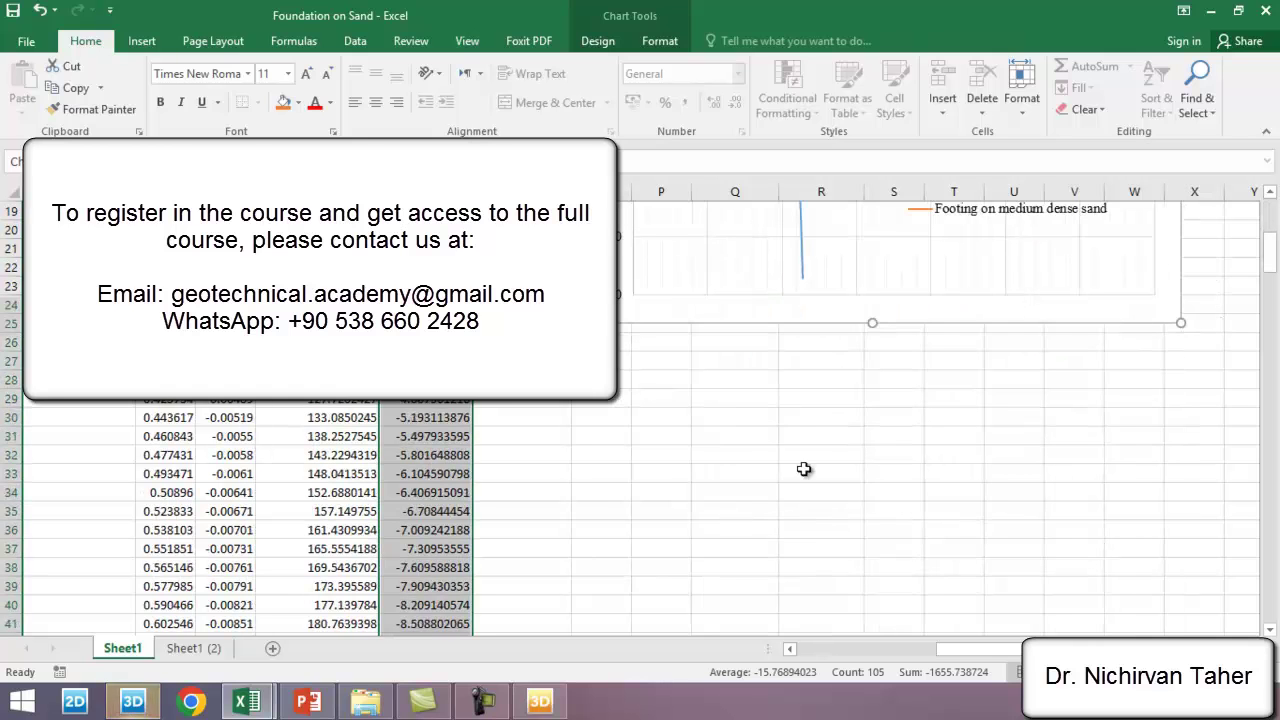
{"action": "left_click", "coordinate": [762, 439]}
{"action": "type", "text": "e"}
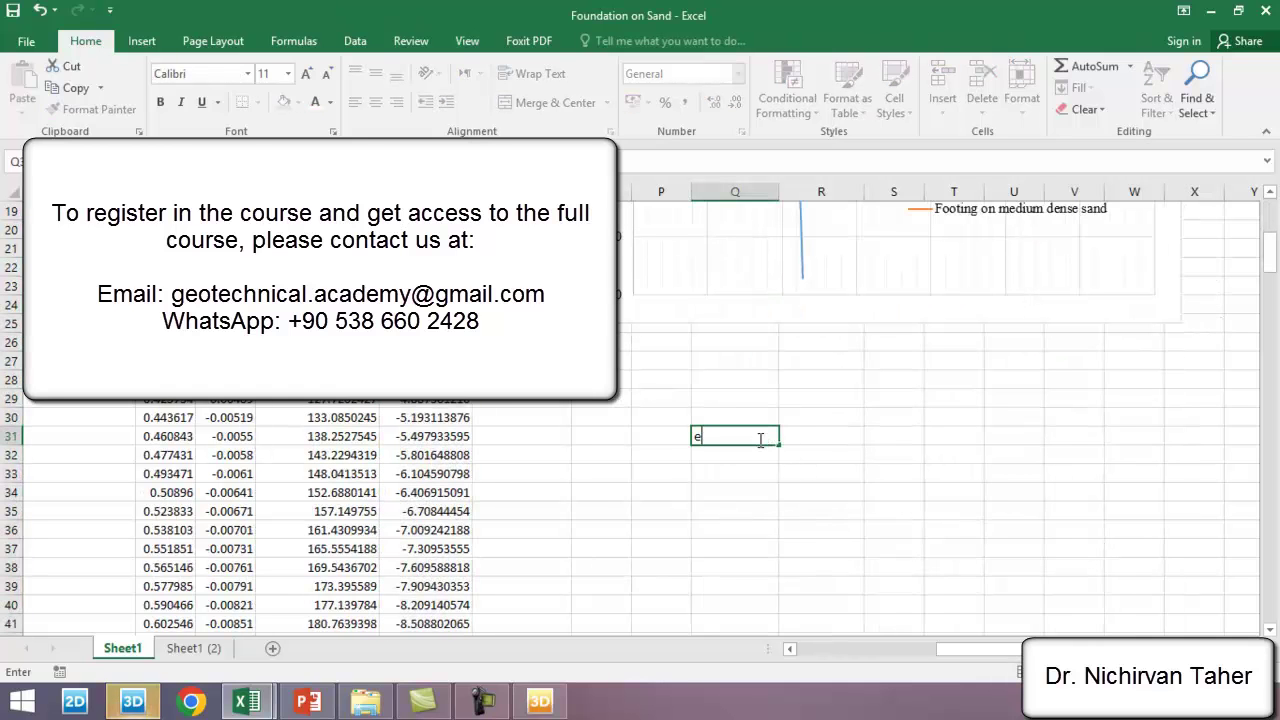
{"action": "left_click", "coordinate": [731, 414]}
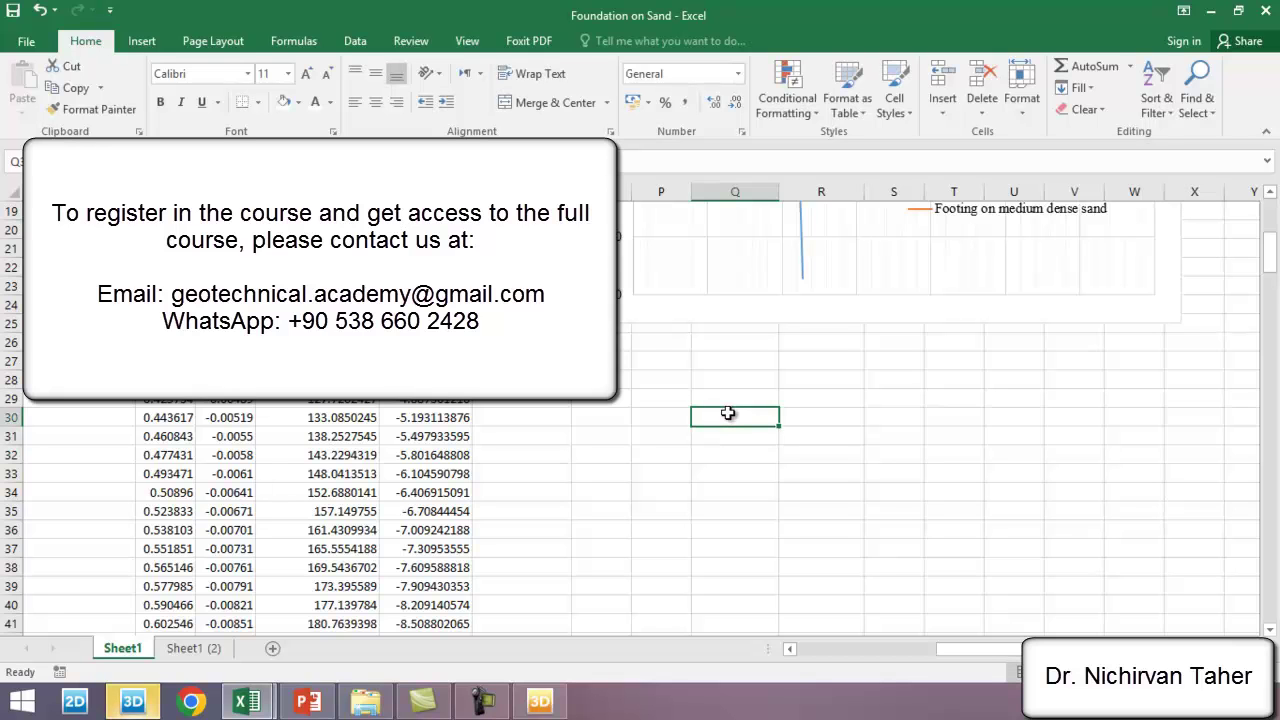
{"action": "type", "text": "sand"}
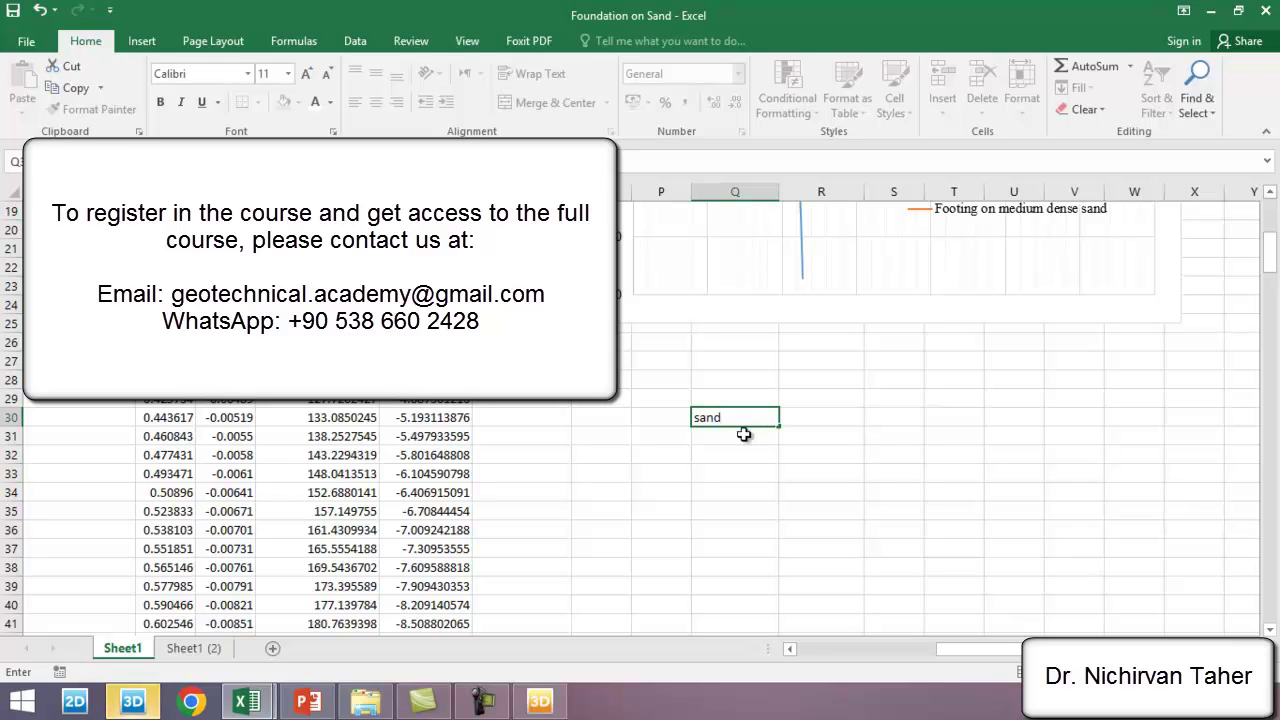
{"action": "key", "text": "Return"}
{"action": "type", "text": "den"}
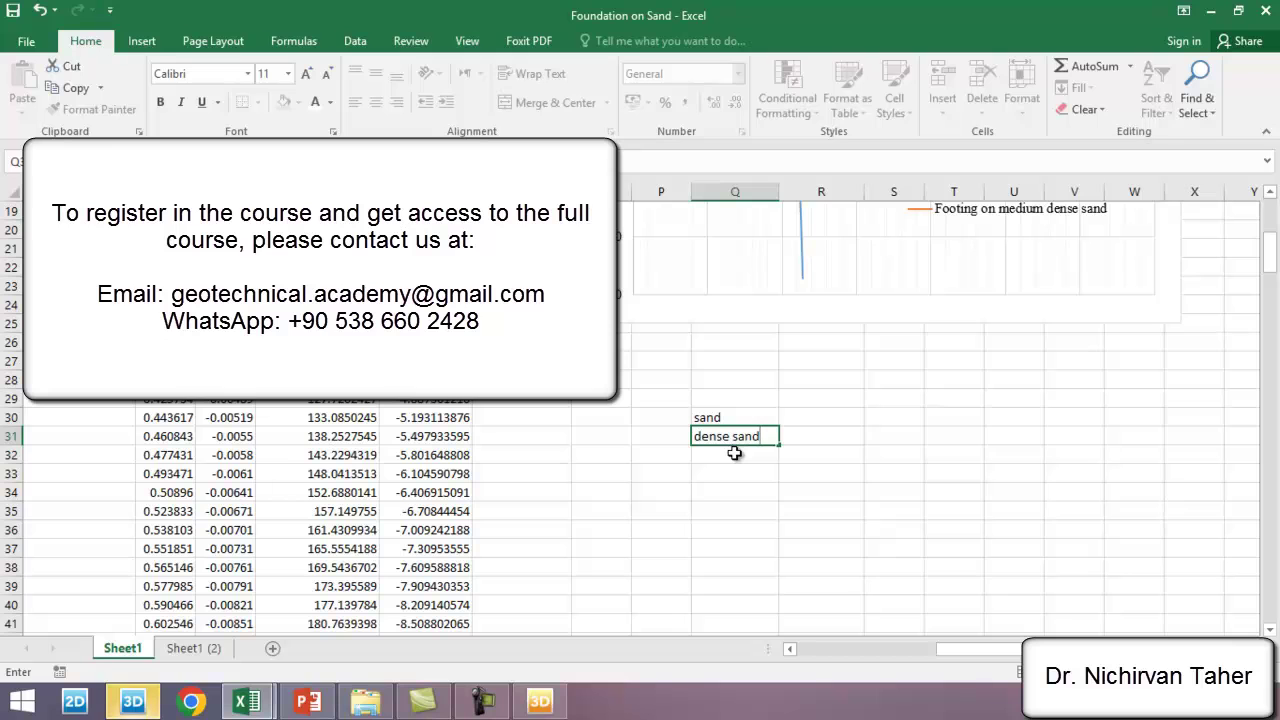
{"action": "type", "text": "se sand"}
{"action": "key", "text": "Return"}
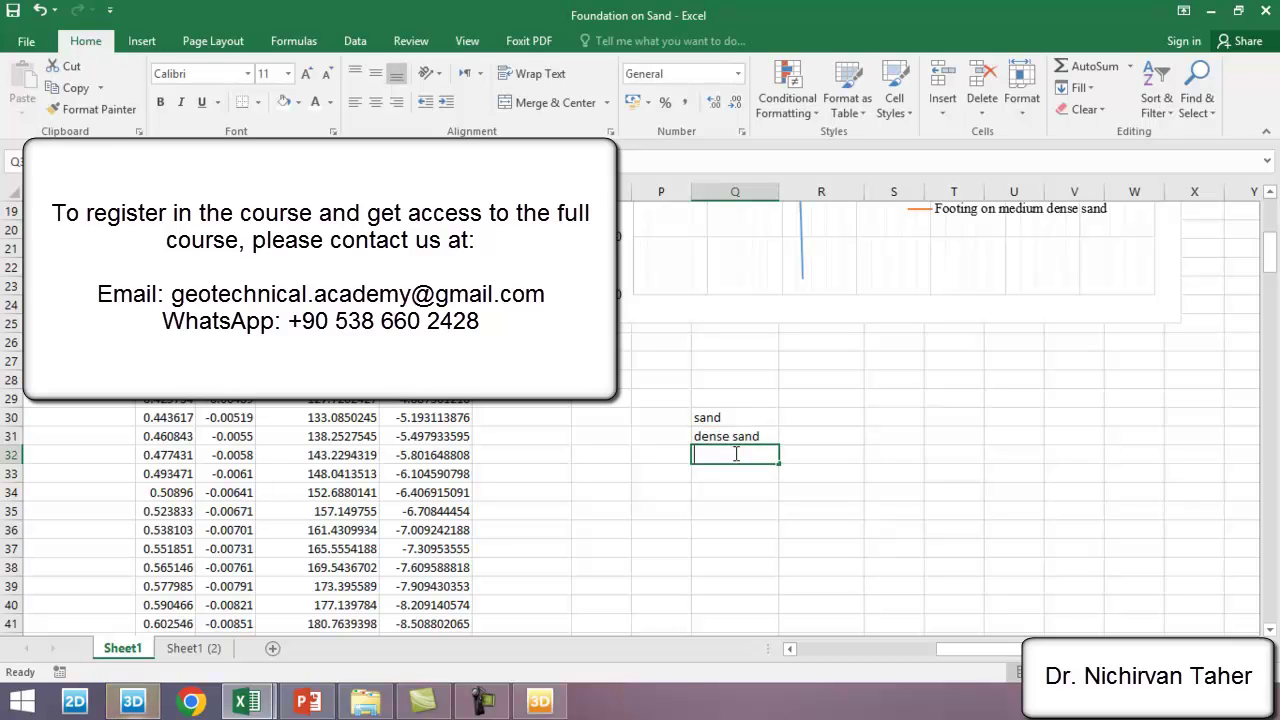
{"action": "type", "text": "loose sand"}
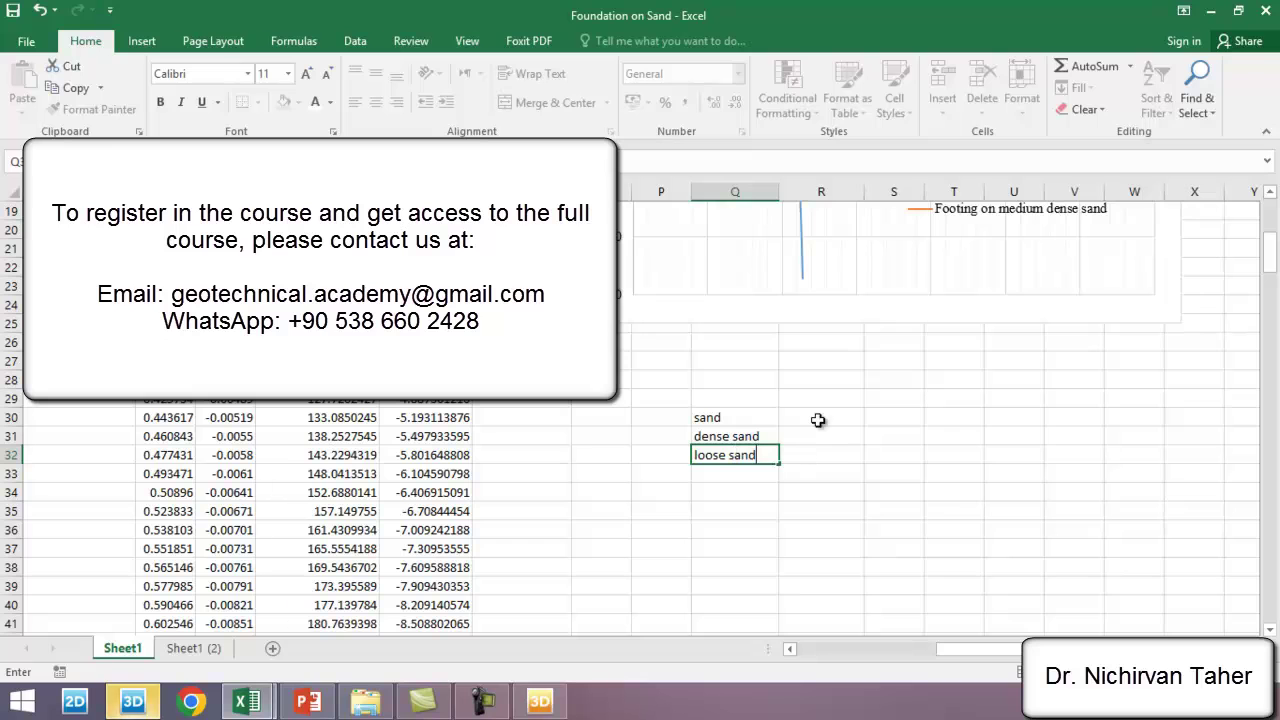
Step: Enter the column headers qu in R30 and se in S30
{"action": "left_click", "coordinate": [818, 419]}
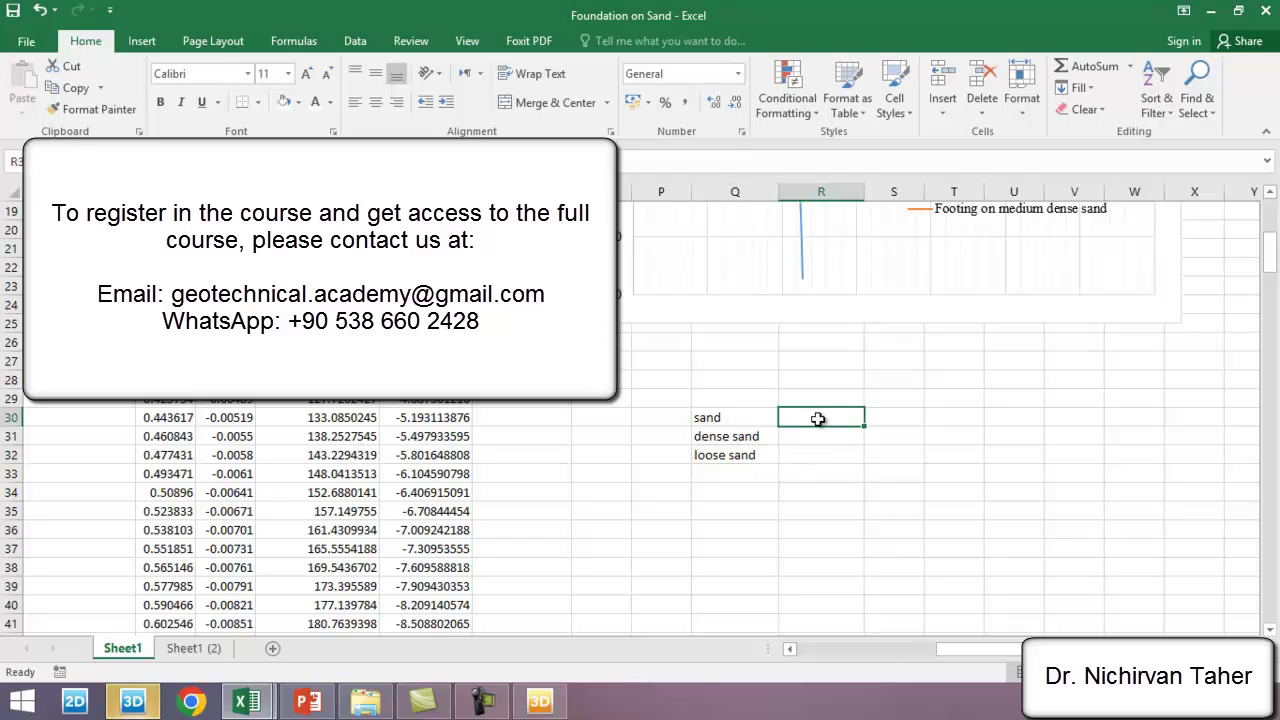
{"action": "type", "text": "qu"}
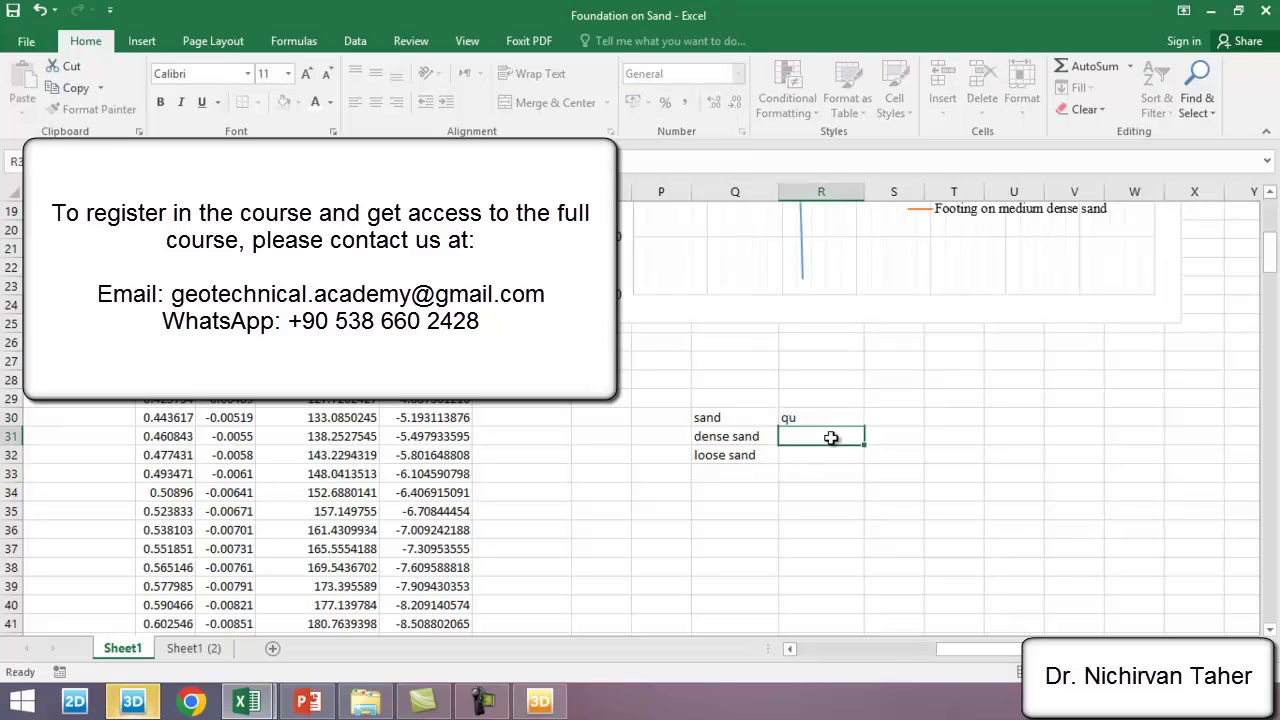
{"action": "left_click", "coordinate": [912, 417]}
{"action": "type", "text": "se"}
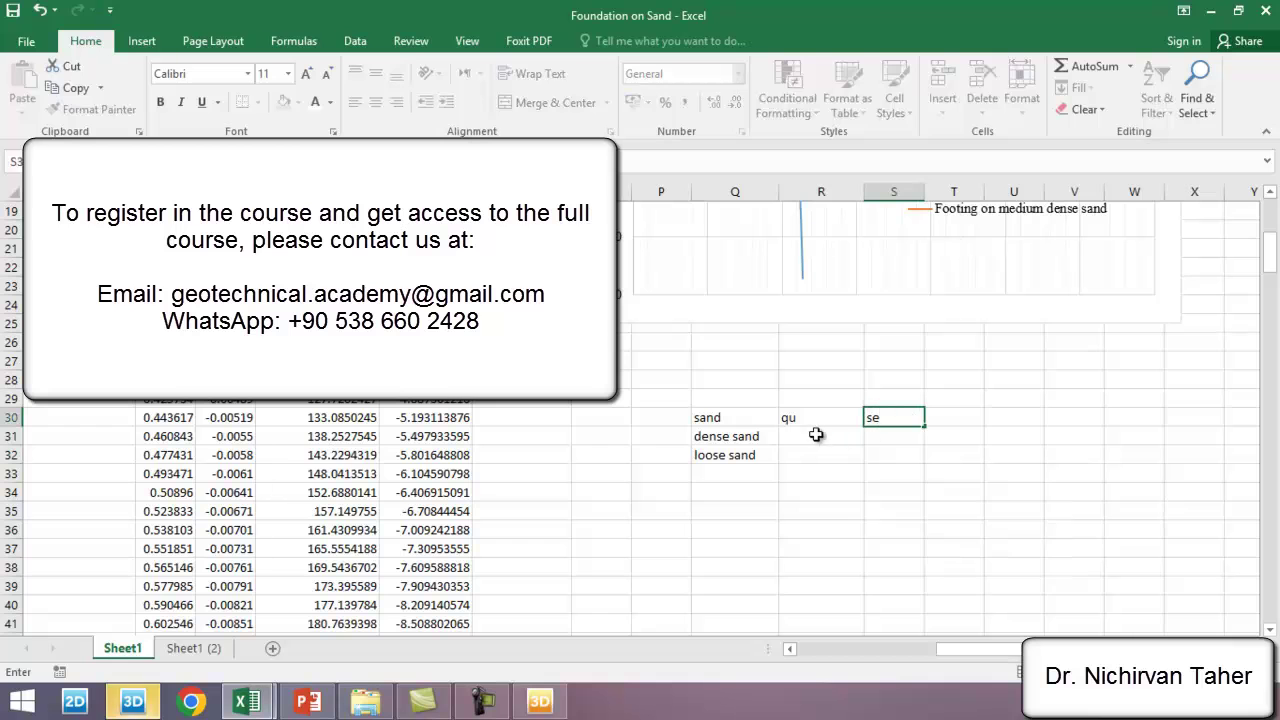
Step: Read the medium dense curve's bearing capacity at the vertical line and enter 280 as the dense sand qu in R31
{"action": "left_click", "coordinate": [815, 436]}
{"action": "scroll", "coordinate": [972, 374], "scroll_direction": "up", "scroll_amount": 6}
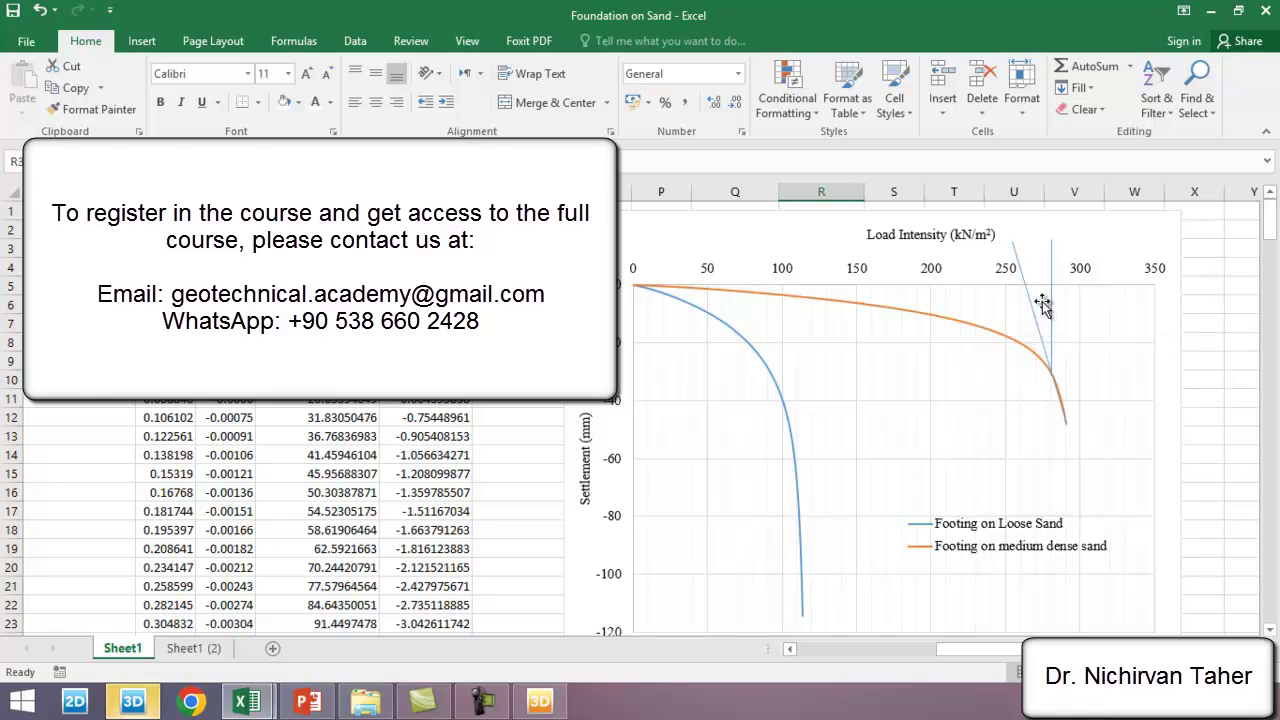
{"action": "scroll", "coordinate": [857, 394], "scroll_direction": "down", "scroll_amount": 4}
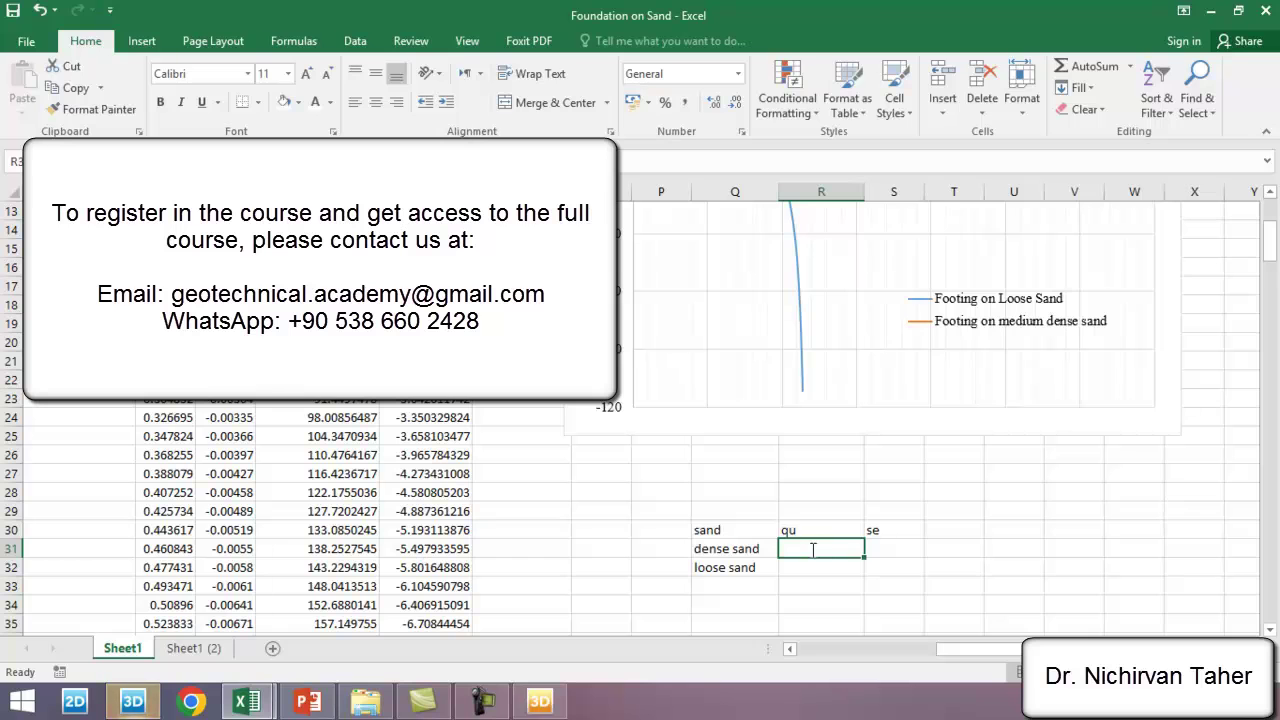
{"action": "type", "text": "280"}
{"action": "key", "text": "Return"}
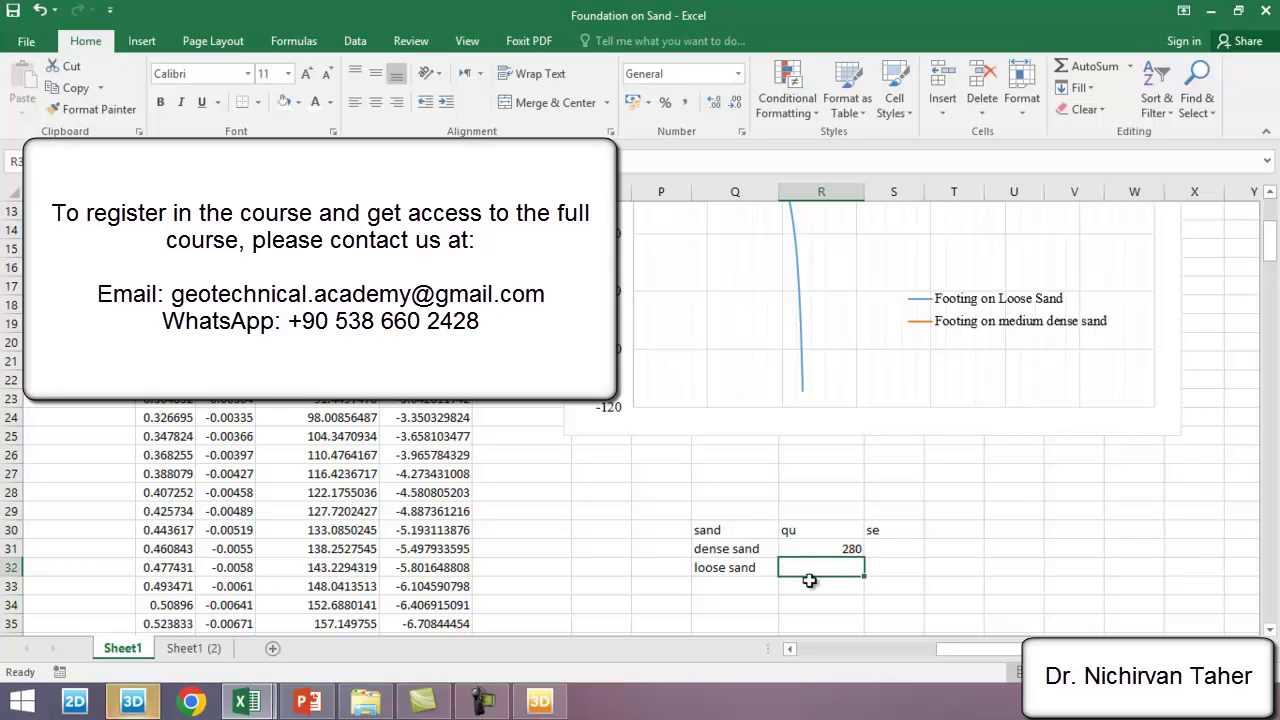
Step: Draw a tangent line about 9.98 cm high along the loose sand curve's end and a vertical line about 8.15 cm from the curve past the load axis
{"action": "scroll", "coordinate": [771, 552], "scroll_direction": "up", "scroll_amount": 3}
{"action": "left_click", "coordinate": [141, 41]}
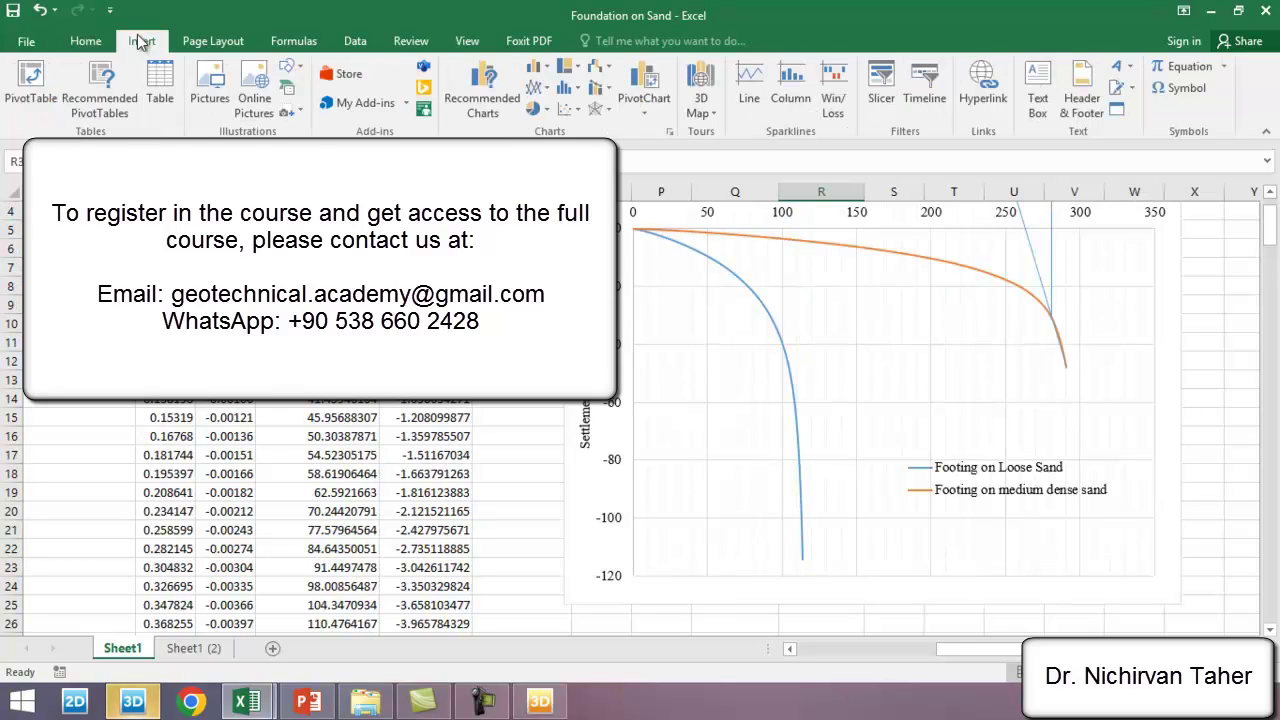
{"action": "left_click", "coordinate": [290, 68]}
{"action": "left_click", "coordinate": [318, 110]}
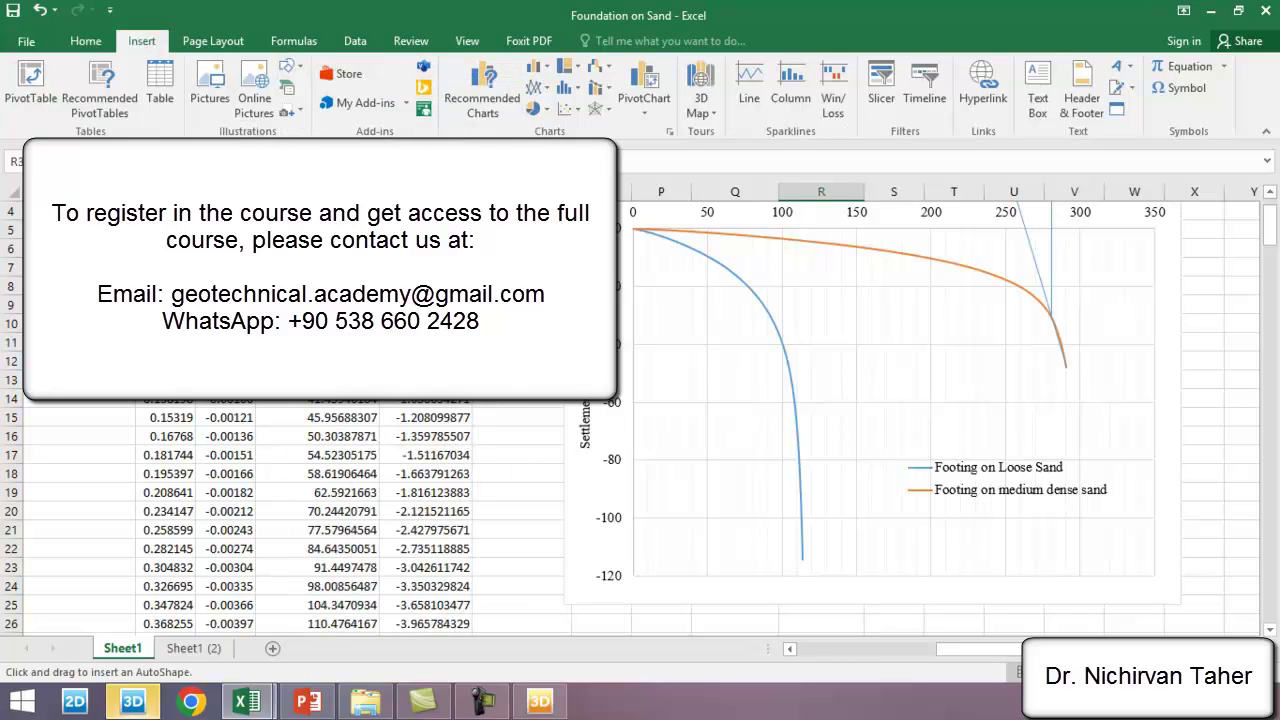
{"action": "mouse_move", "coordinate": [801, 560]}
{"action": "left_mouse_down"}
{"action": "mouse_move", "coordinate": [777, 277]}
{"action": "mouse_move", "coordinate": [791, 210]}
{"action": "mouse_move", "coordinate": [771, 363]}
{"action": "mouse_move", "coordinate": [806, 258]}
{"action": "mouse_move", "coordinate": [795, 263]}
{"action": "left_mouse_up"}
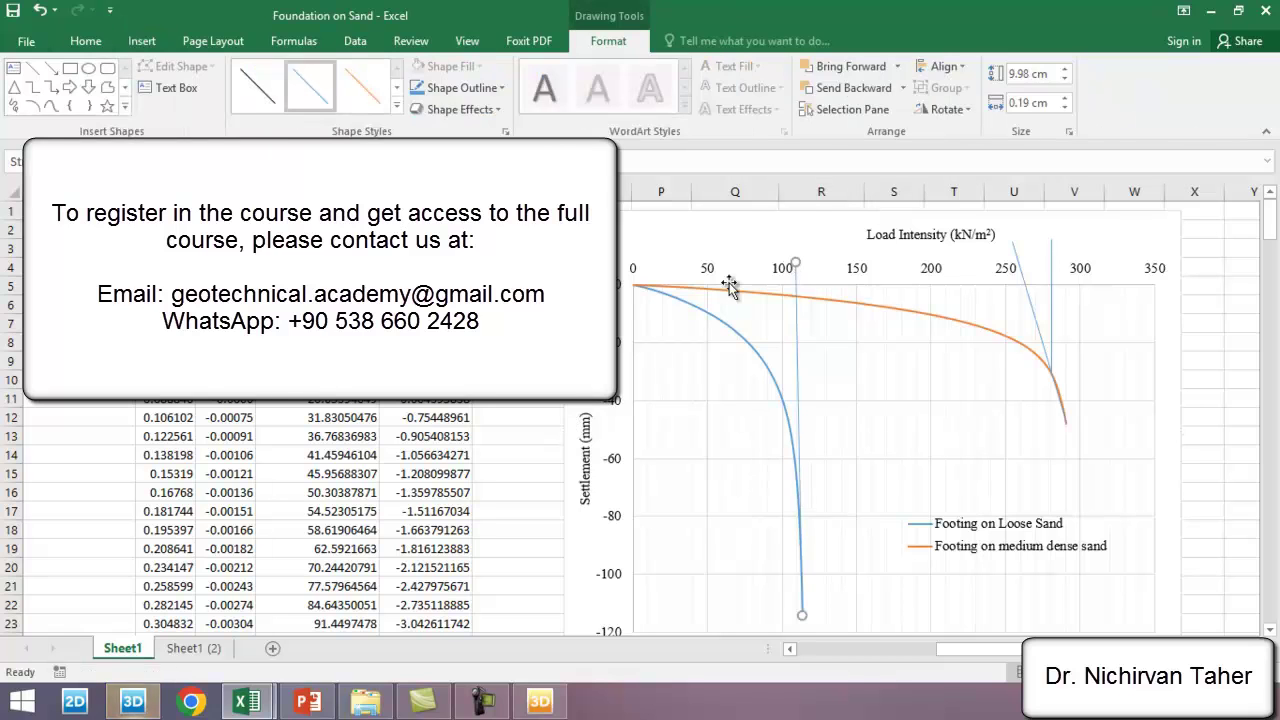
{"action": "left_click", "coordinate": [33, 68]}
{"action": "mouse_move", "coordinate": [805, 516]}
{"action": "left_mouse_down"}
{"action": "mouse_move", "coordinate": [794, 434]}
{"action": "mouse_move", "coordinate": [808, 227]}
{"action": "left_mouse_up"}
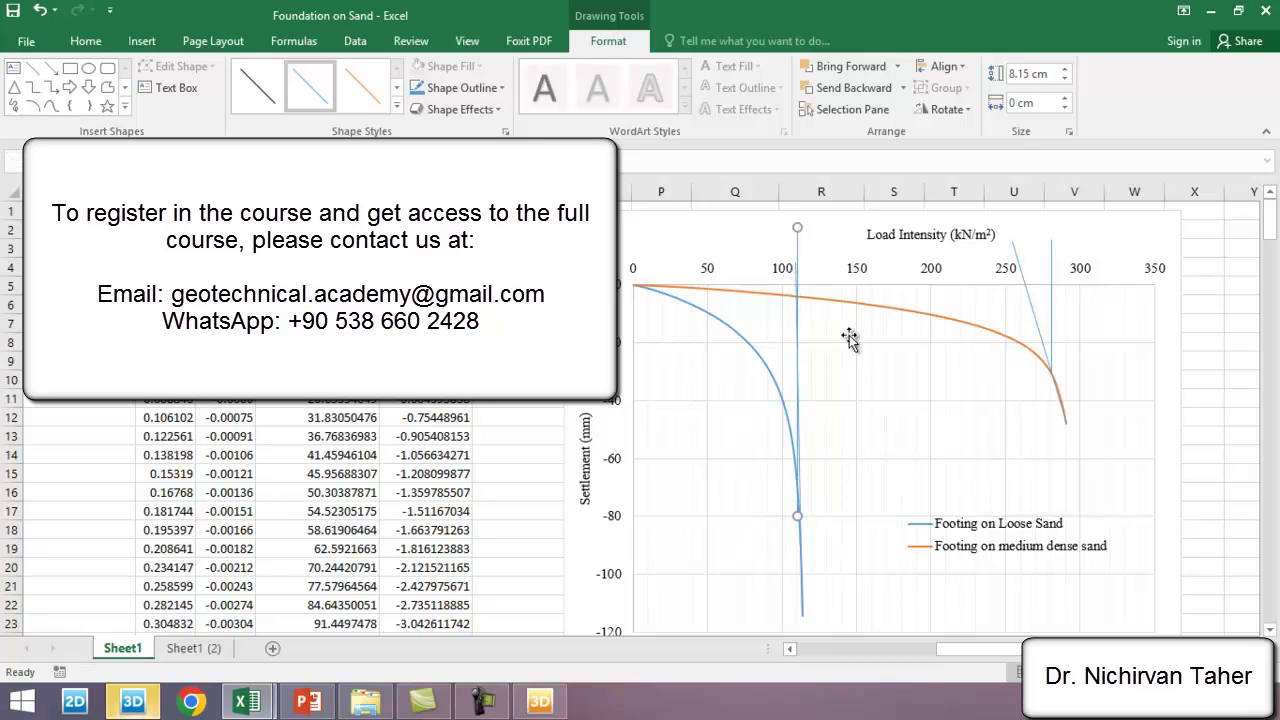
{"action": "scroll", "coordinate": [780, 300], "scroll_direction": "down", "scroll_amount": 6}
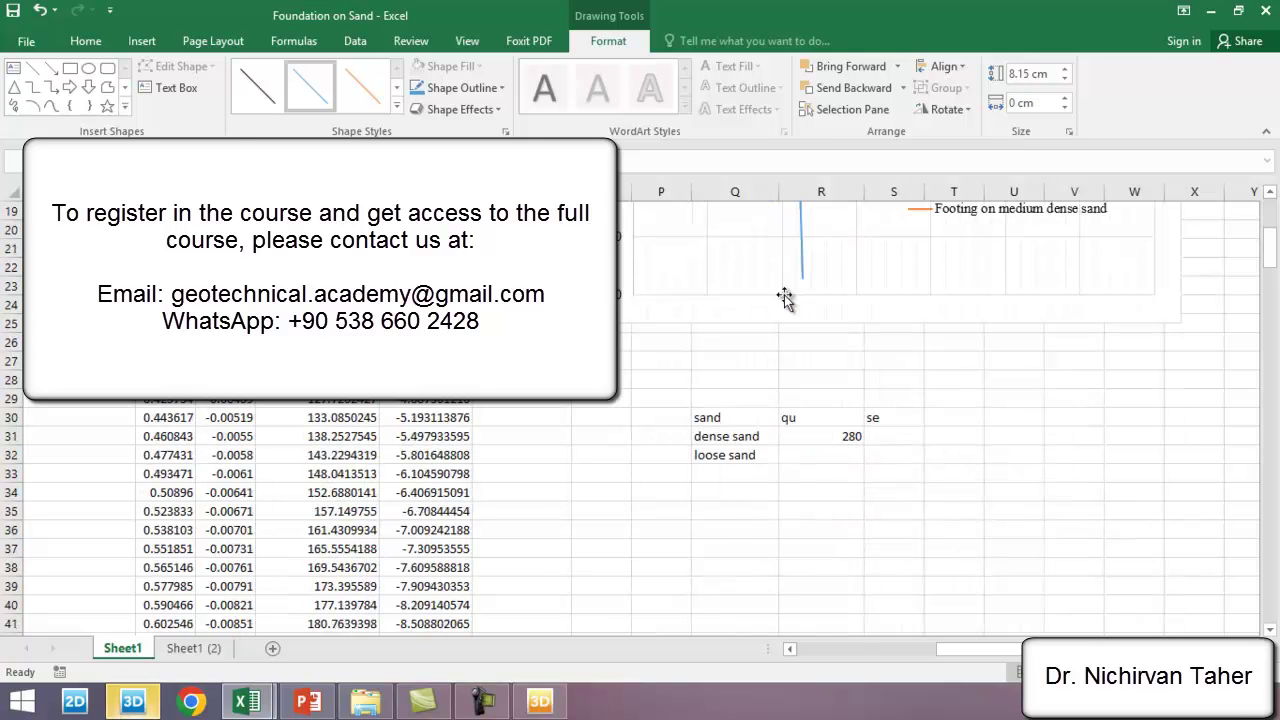
Step: Enter 110 as the loose sand qu in R32
{"action": "left_click", "coordinate": [835, 457]}
{"action": "type", "text": "110"}
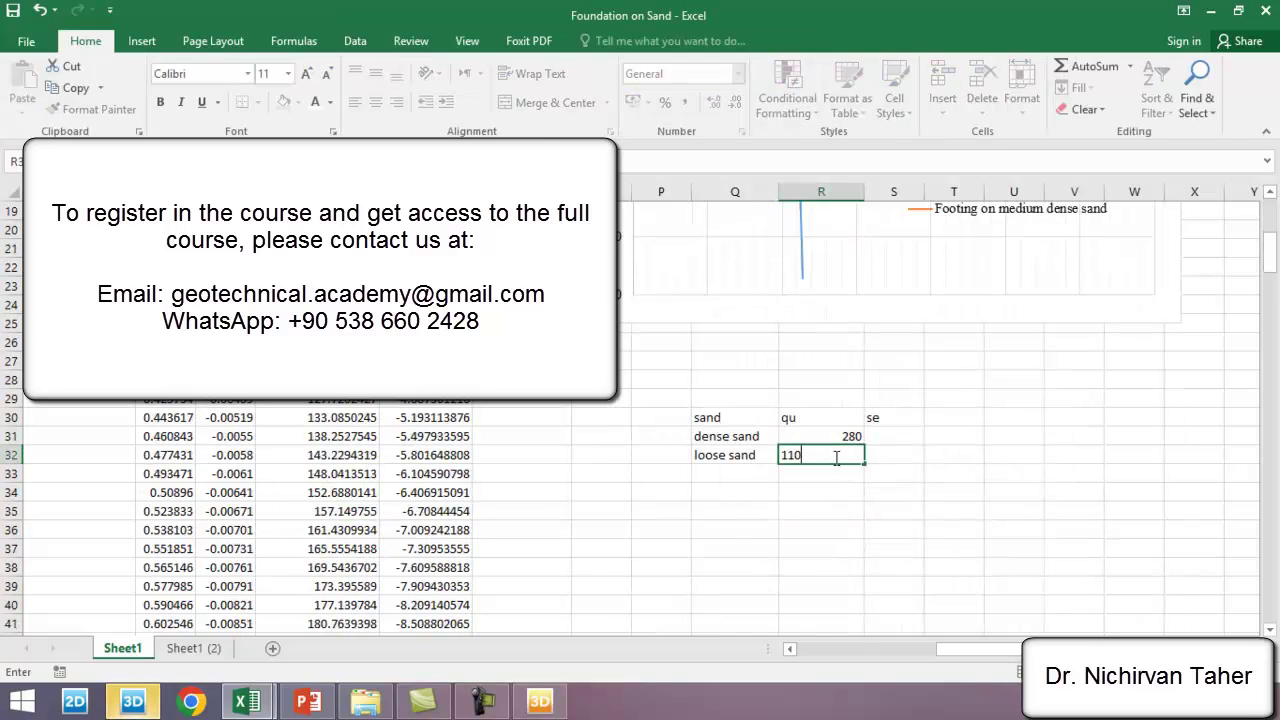
{"action": "key", "text": "Return"}
Step: Add minor gridlines for the chart's vertical settlement axis
{"action": "scroll", "coordinate": [835, 457], "scroll_direction": "up", "scroll_amount": 6}
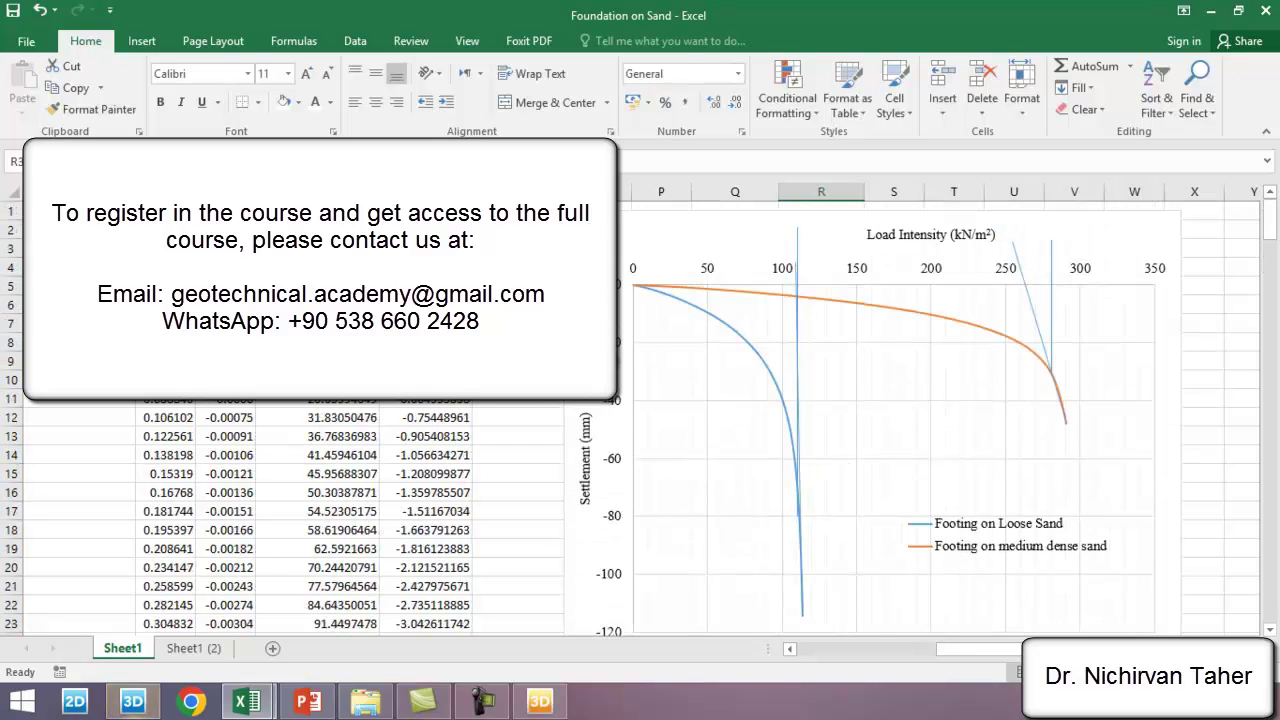
{"action": "right_click", "coordinate": [619, 352]}
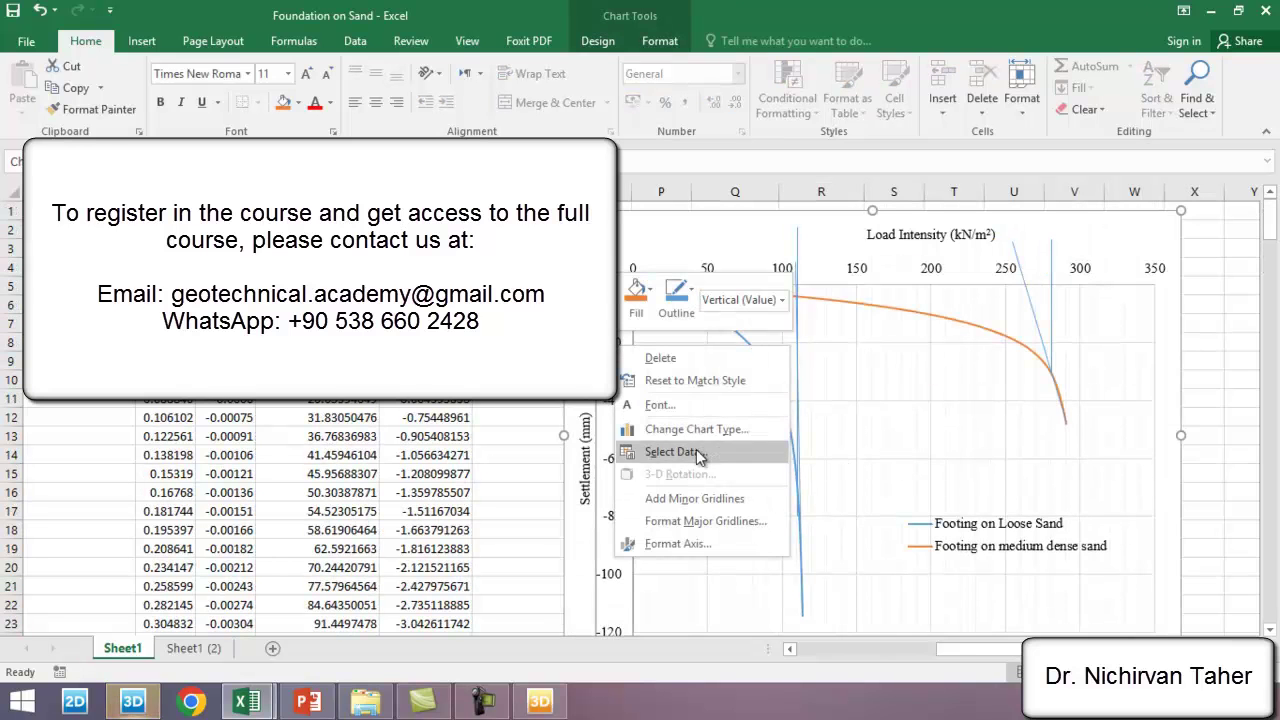
{"action": "left_click", "coordinate": [692, 495]}
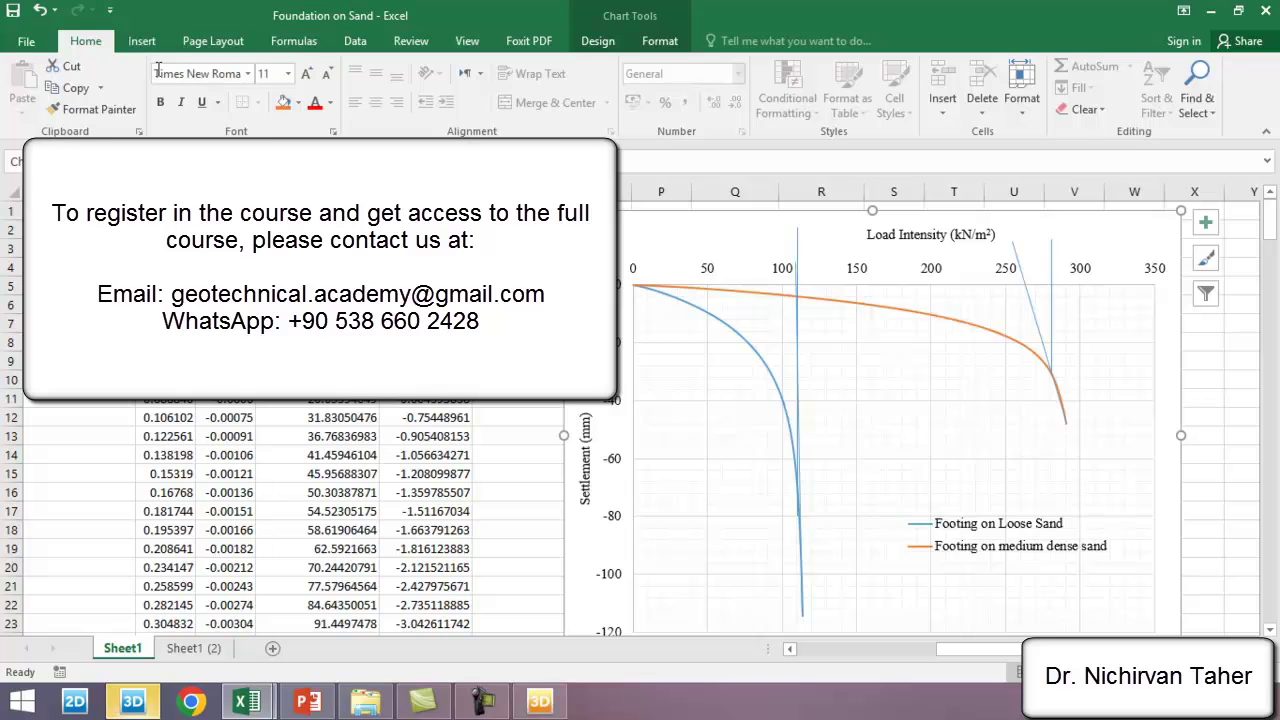
Step: Try a horizontal line about 12.33 cm long from the medium dense curve's tangent point to the settlement axis
{"action": "left_click", "coordinate": [142, 42]}
{"action": "left_click", "coordinate": [287, 66]}
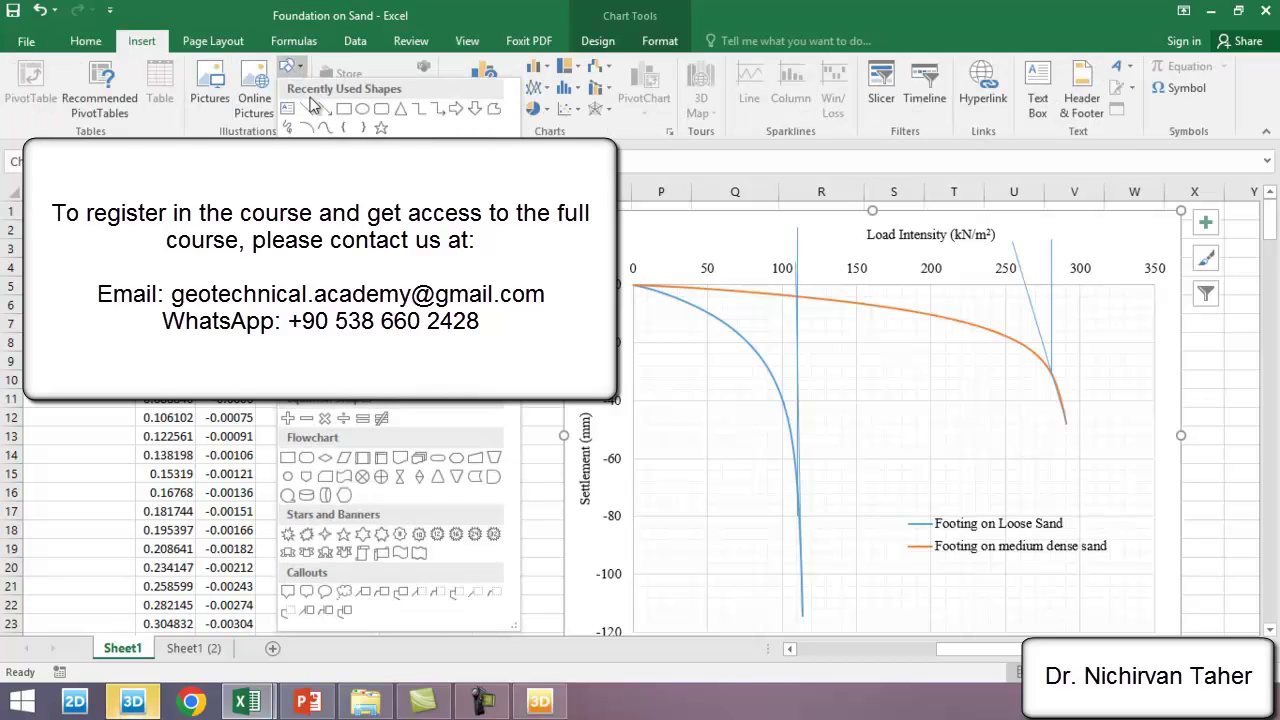
{"action": "left_click", "coordinate": [310, 116]}
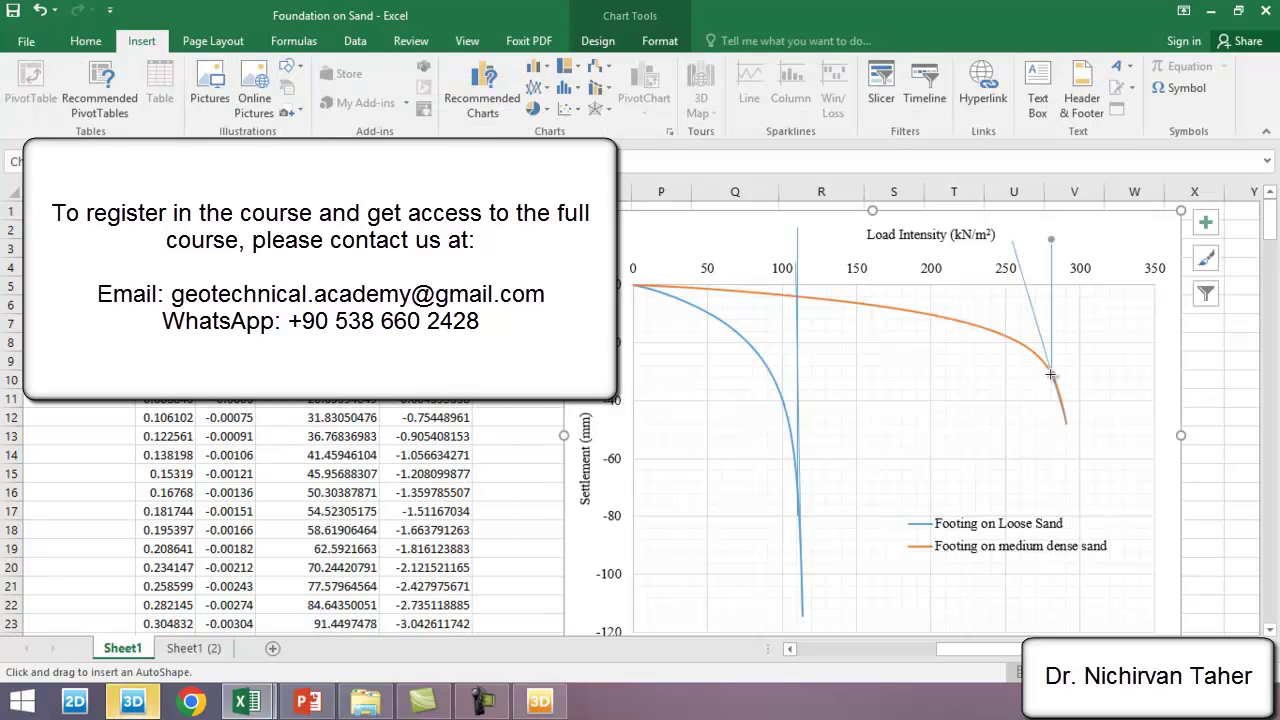
{"action": "left_click_drag", "start_coordinate": [1049, 373], "coordinate": [1047, 373]}
{"action": "left_click", "coordinate": [1047, 373], "text": "shift"}
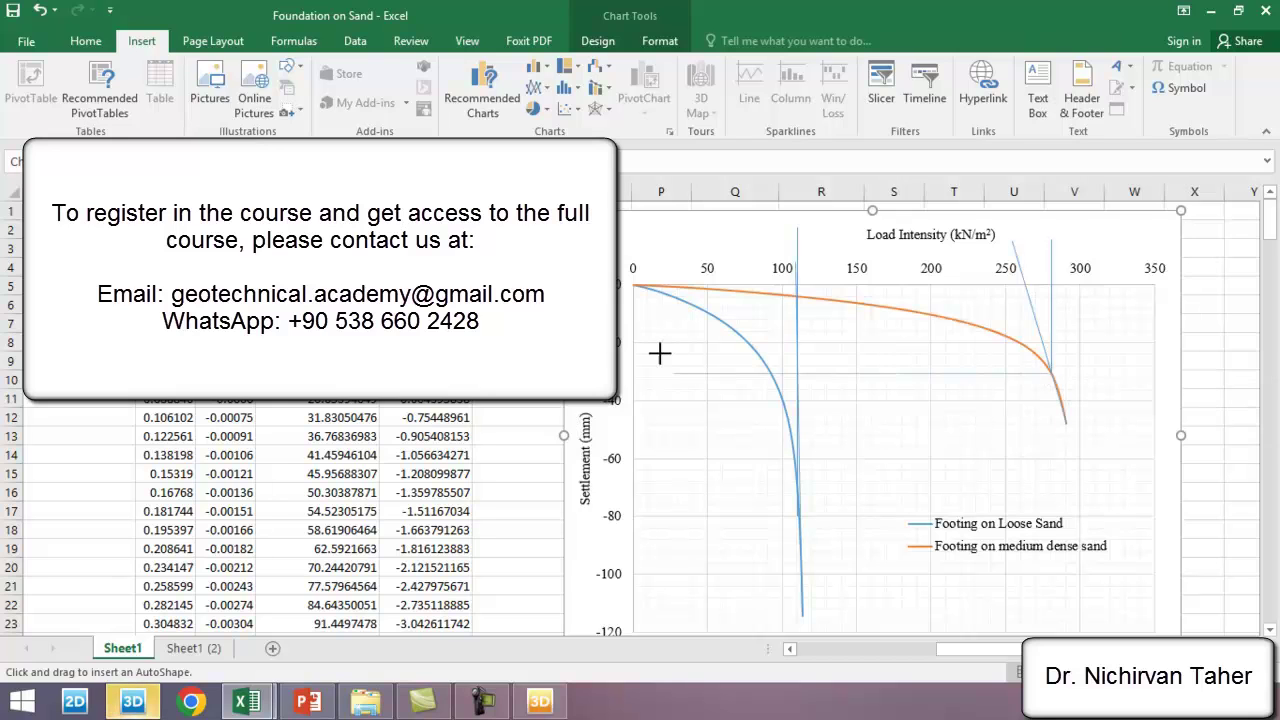
{"action": "double_click", "coordinate": [621, 373]}
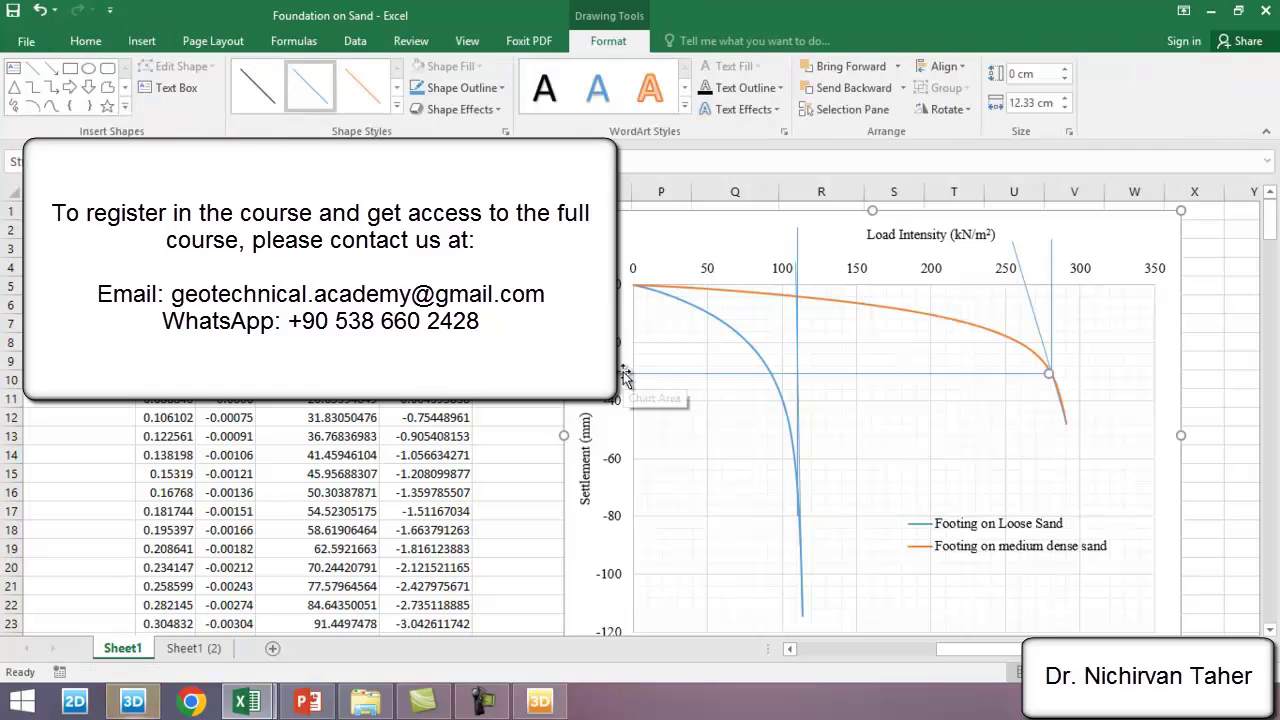
{"action": "key", "text": "Escape"}
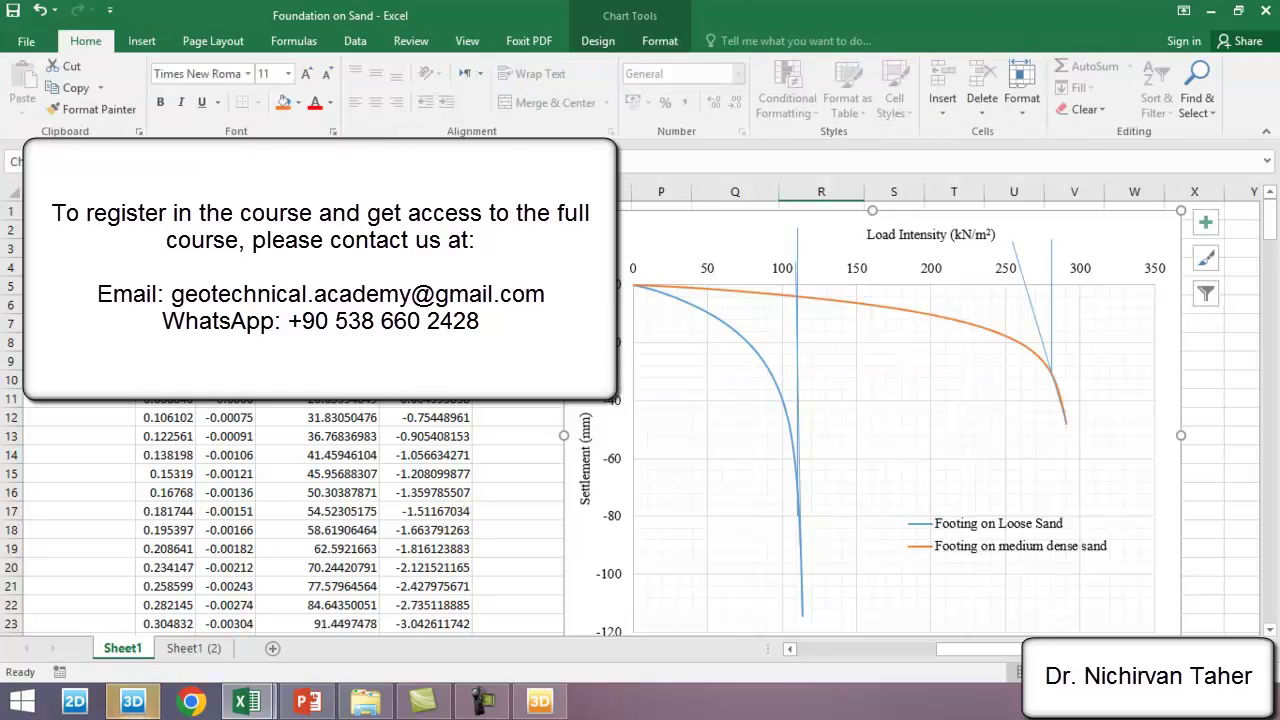
Step: Look up the medium dense settlement in column M at a load of about 280 and enter 30.76 as the dense sand se in S31
{"action": "scroll", "coordinate": [643, 400], "scroll_direction": "down", "scroll_amount": 4}
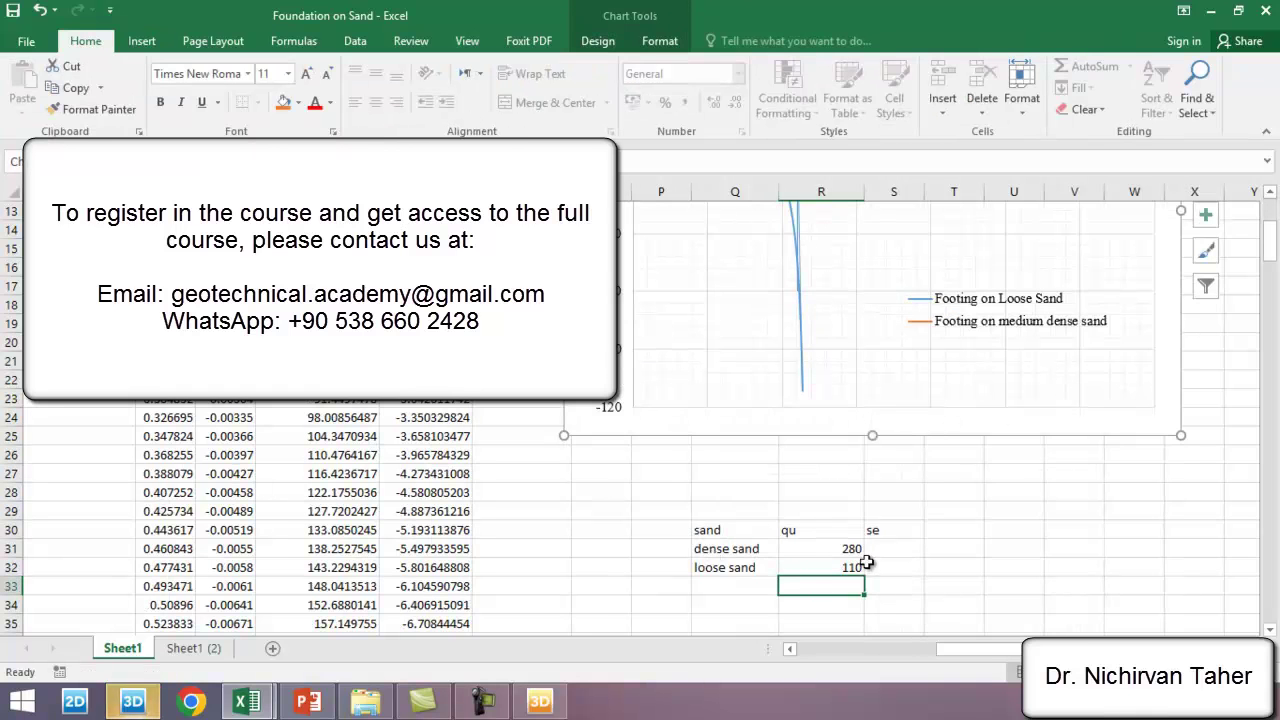
{"action": "left_click", "coordinate": [829, 549]}
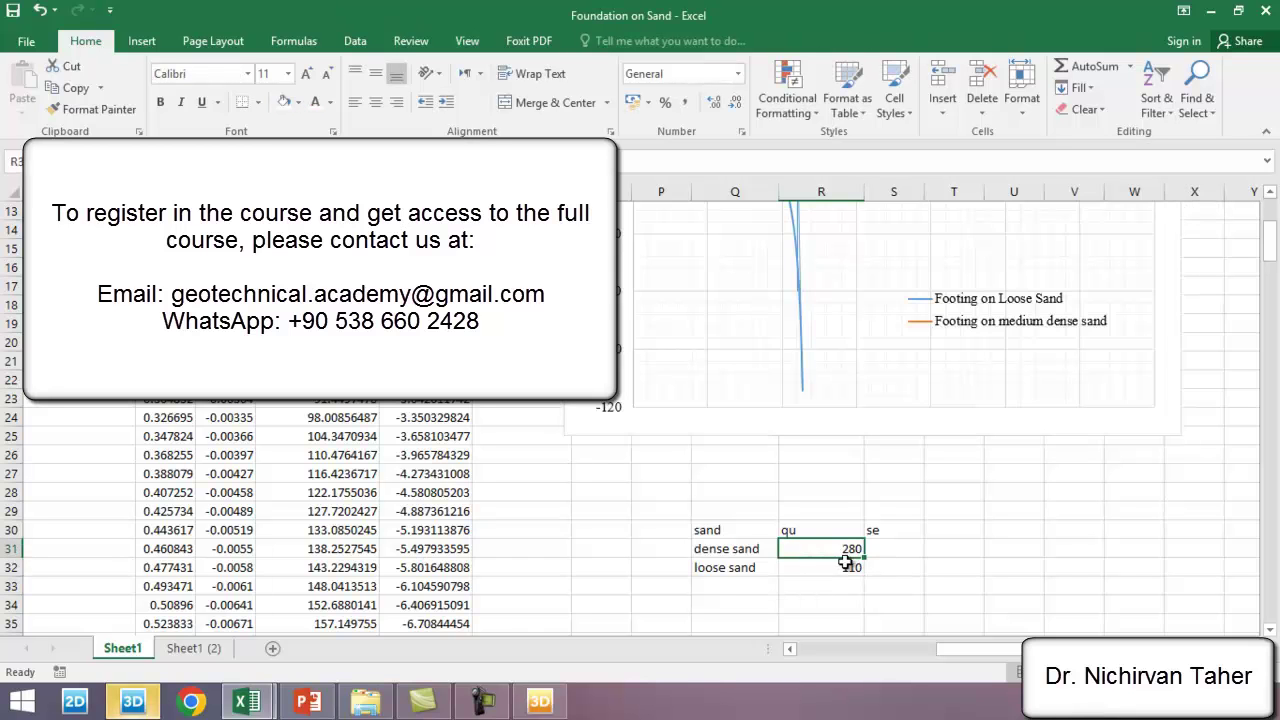
{"action": "scroll", "coordinate": [325, 487], "scroll_direction": "down", "scroll_amount": 6}
{"action": "scroll", "coordinate": [325, 487], "scroll_direction": "down", "scroll_amount": 8}
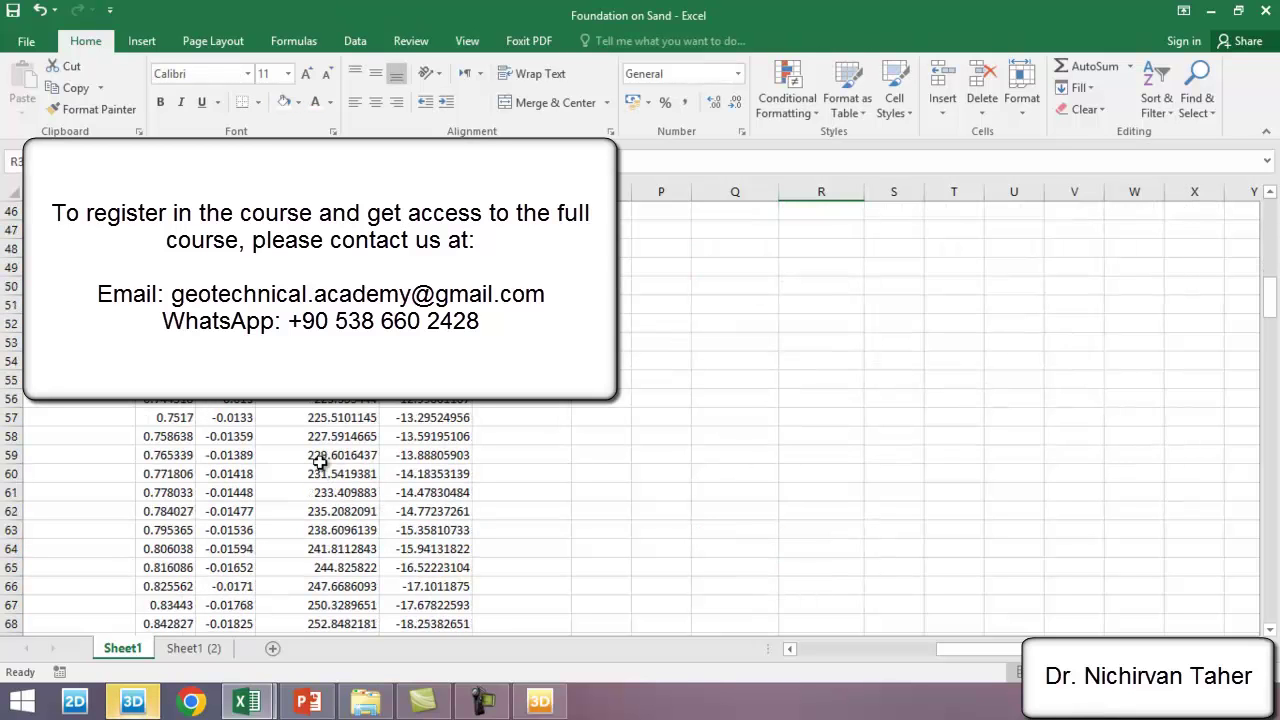
{"action": "scroll", "coordinate": [335, 510], "scroll_direction": "down", "scroll_amount": 4}
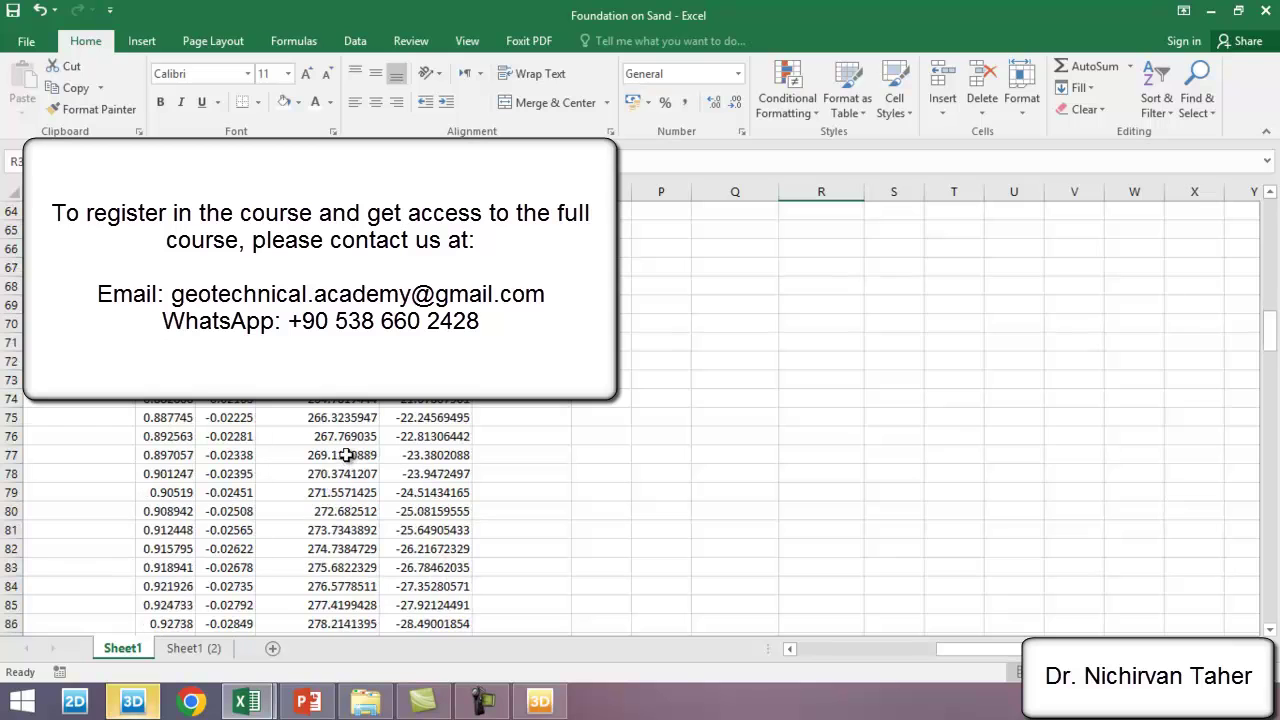
{"action": "scroll", "coordinate": [345, 620], "scroll_direction": "down", "scroll_amount": 2}
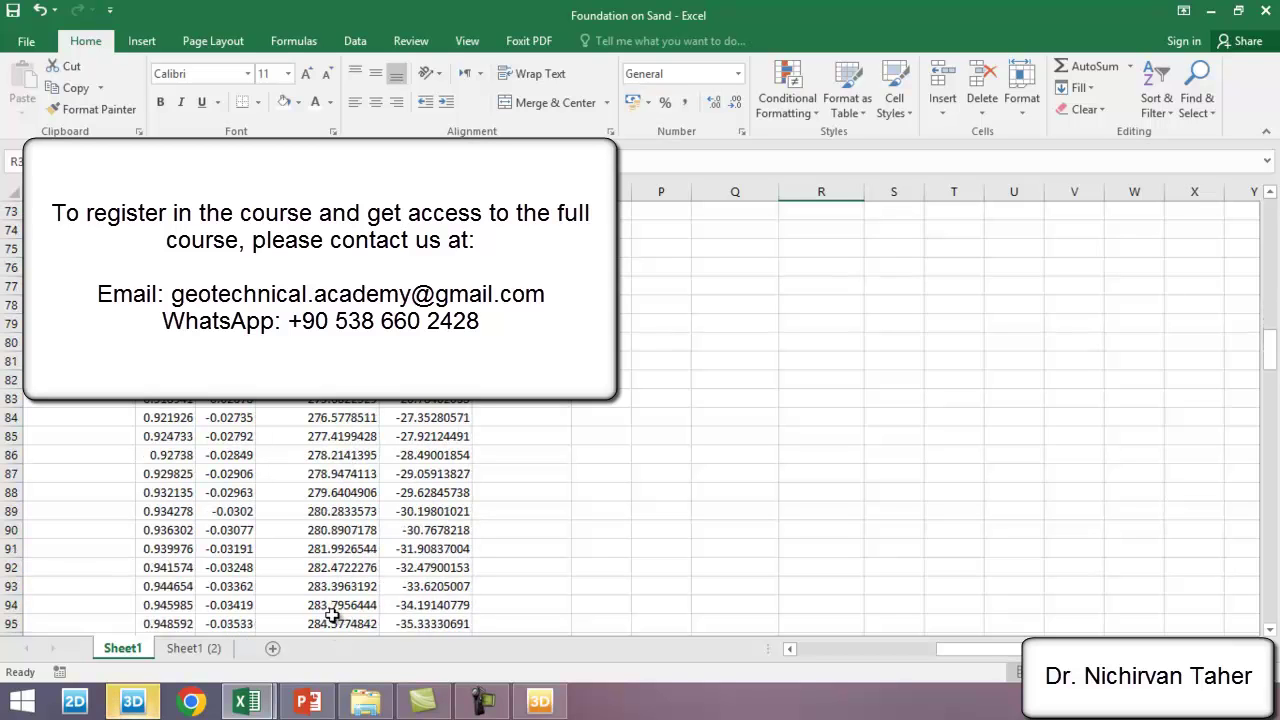
{"action": "left_click", "coordinate": [330, 530]}
{"action": "left_click", "coordinate": [446, 532]}
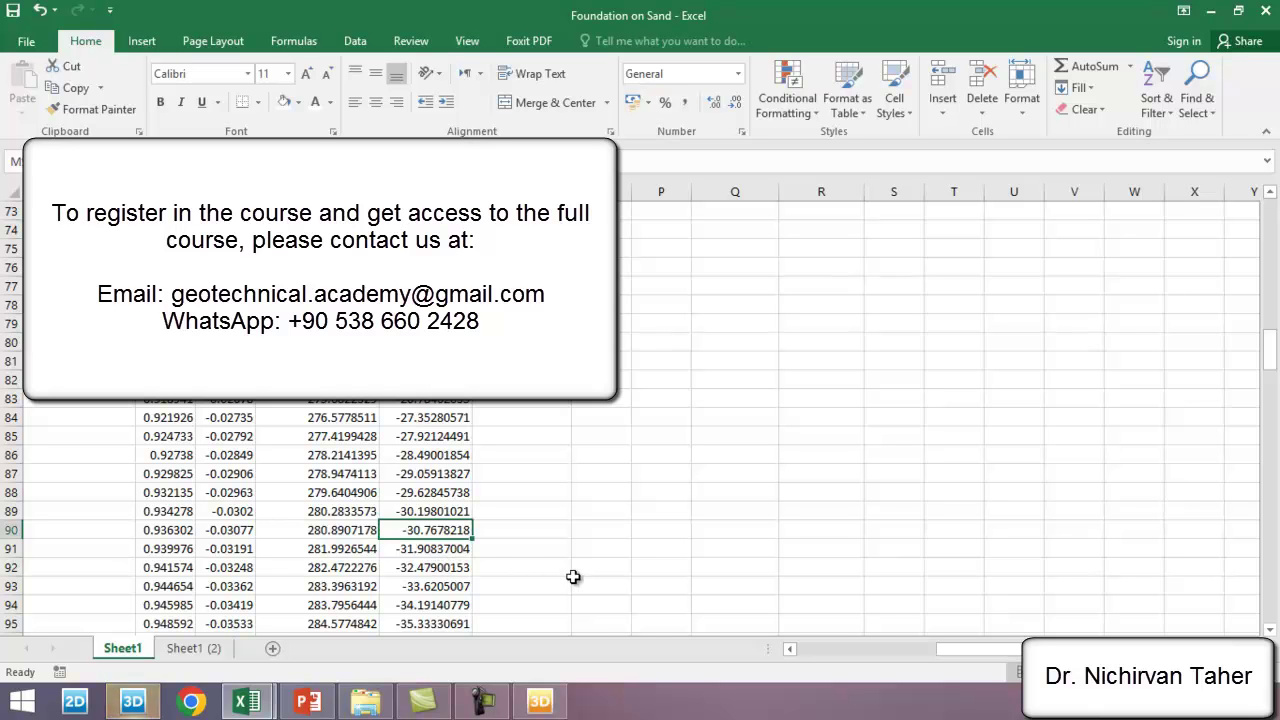
{"action": "scroll", "coordinate": [600, 575], "scroll_direction": "up", "scroll_amount": 16}
{"action": "scroll", "coordinate": [806, 560], "scroll_direction": "up", "scroll_amount": 5}
{"action": "scroll", "coordinate": [857, 543], "scroll_direction": "down", "scroll_amount": 3}
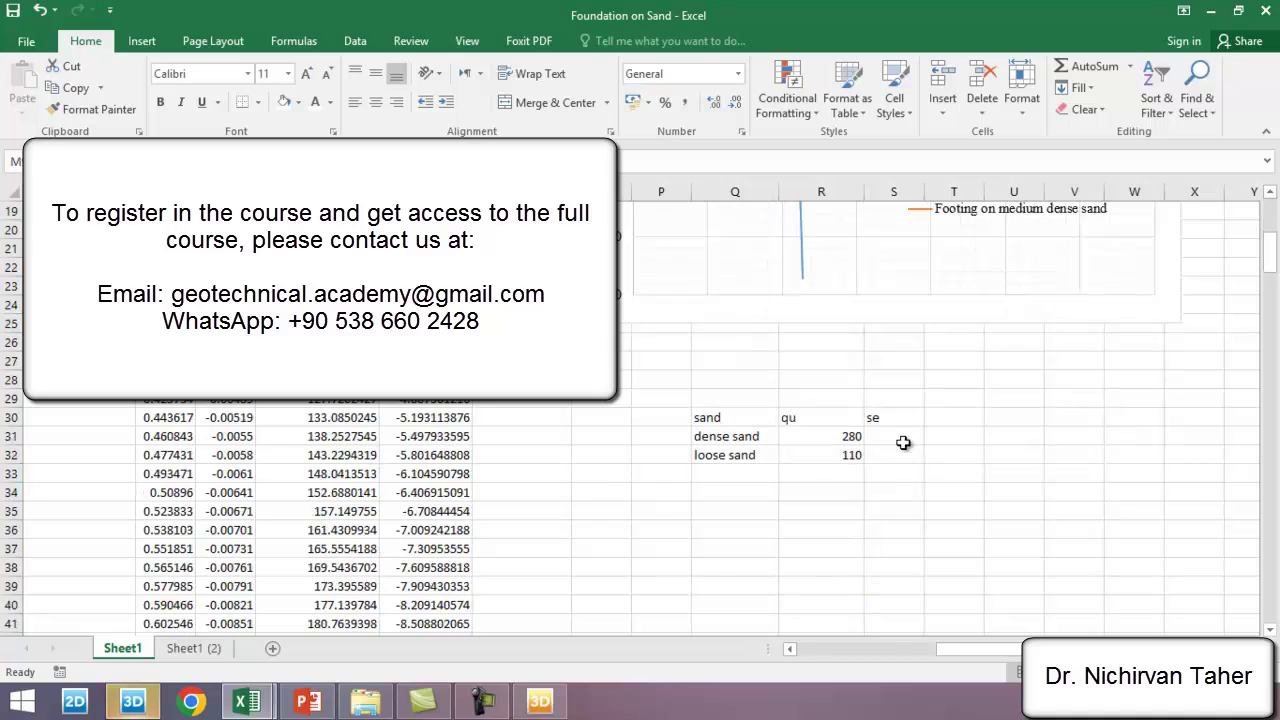
{"action": "left_click", "coordinate": [903, 436]}
{"action": "type", "text": "30.76"}
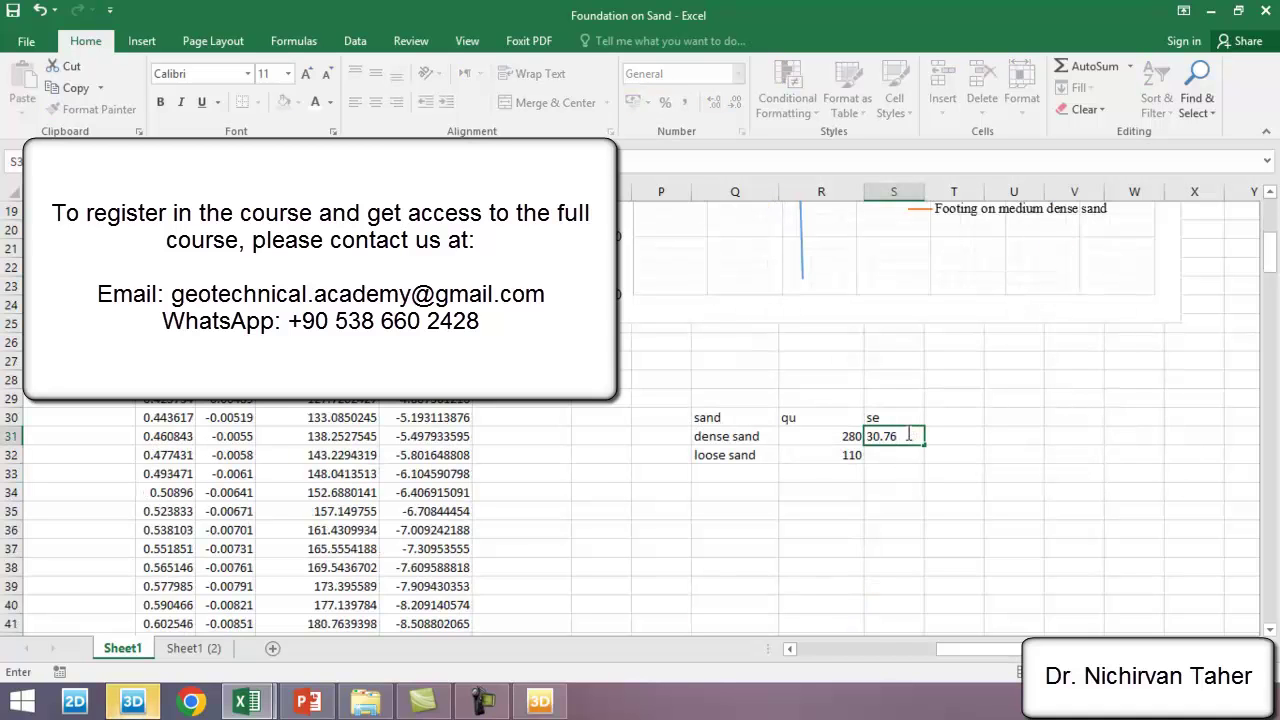
{"action": "key", "text": "Return"}
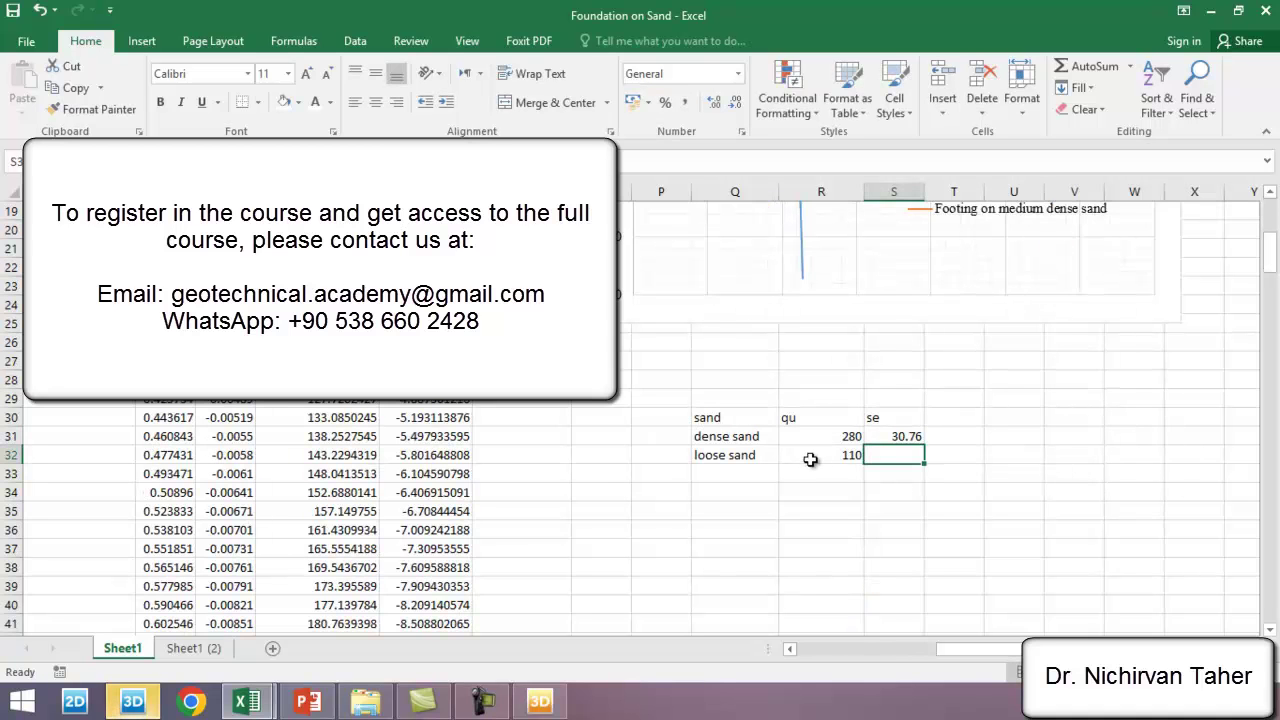
Step: Look up the loose sand settlement at a load of about 110 in its data table and enter 70 as its se in S32
{"action": "left_click", "coordinate": [824, 455]}
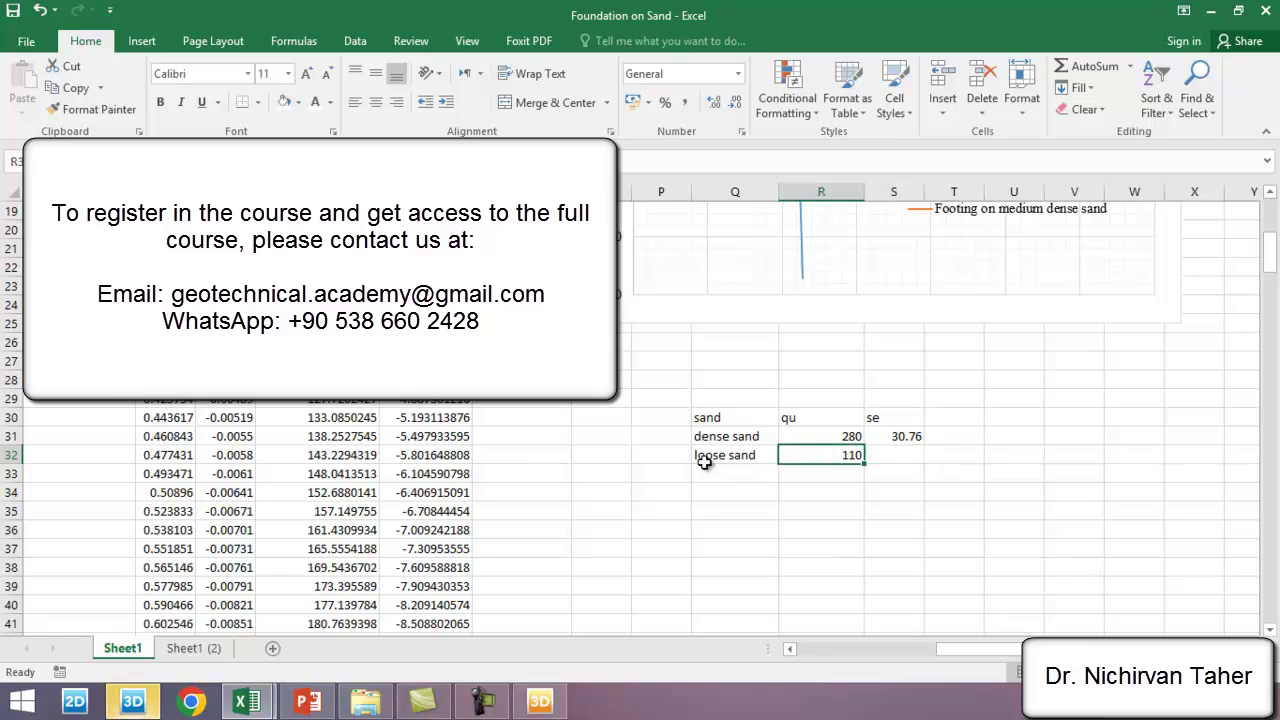
{"action": "scroll", "coordinate": [768, 508], "scroll_direction": "up", "scroll_amount": 4}
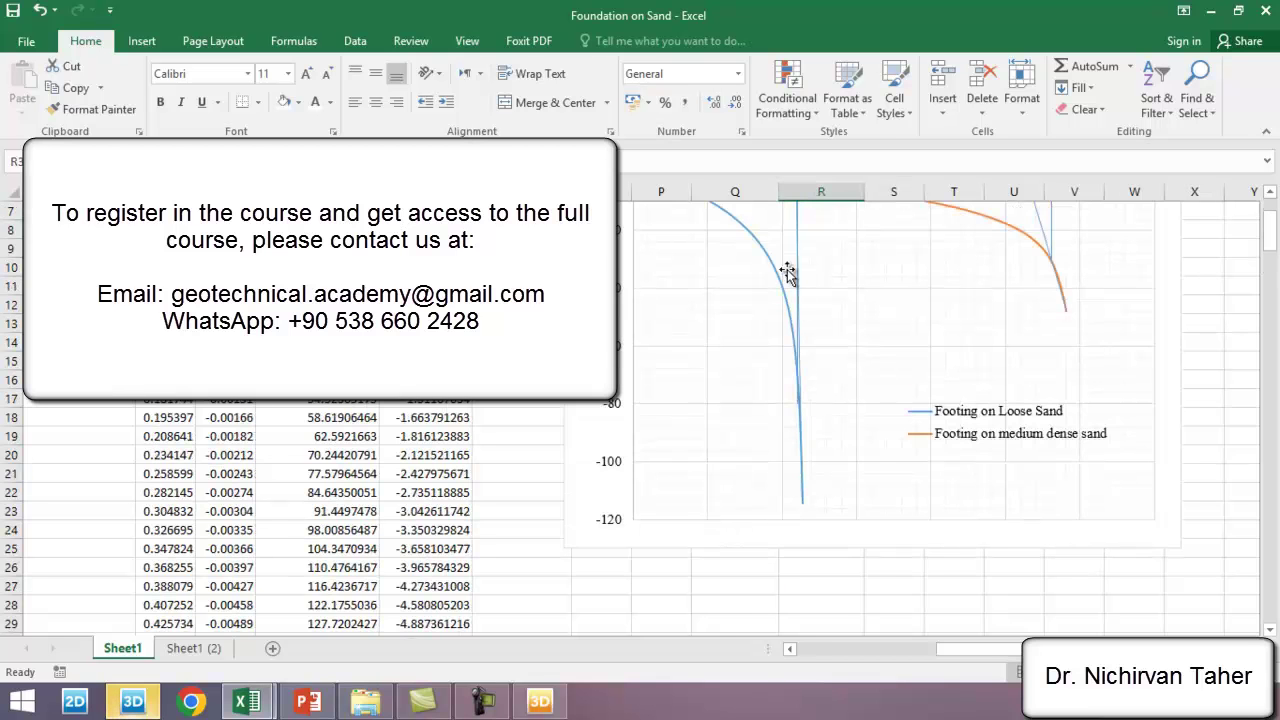
{"action": "scroll", "coordinate": [768, 420], "scroll_direction": "up", "scroll_amount": 2}
{"action": "left_click_drag", "start_coordinate": [960, 648], "coordinate": [894, 657]}
{"action": "scroll", "coordinate": [640, 420], "scroll_direction": "down", "scroll_amount": 12}
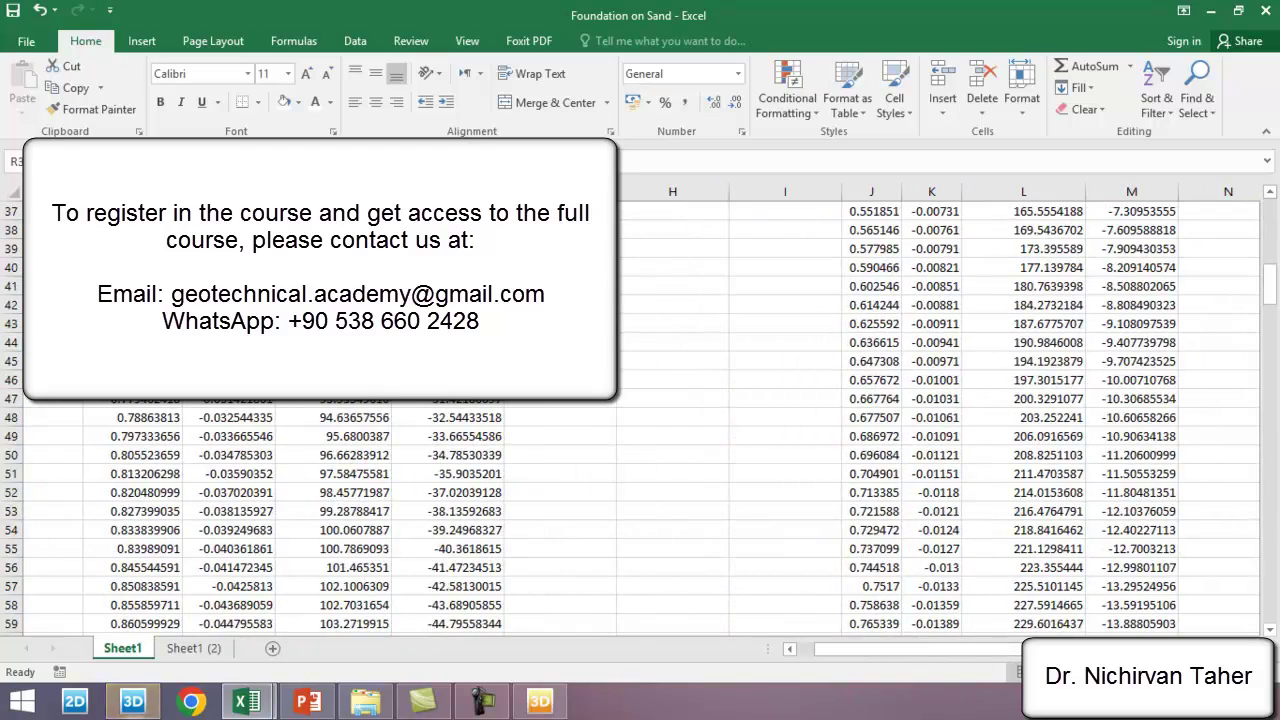
{"action": "scroll", "coordinate": [330, 615], "scroll_direction": "down", "scroll_amount": 5}
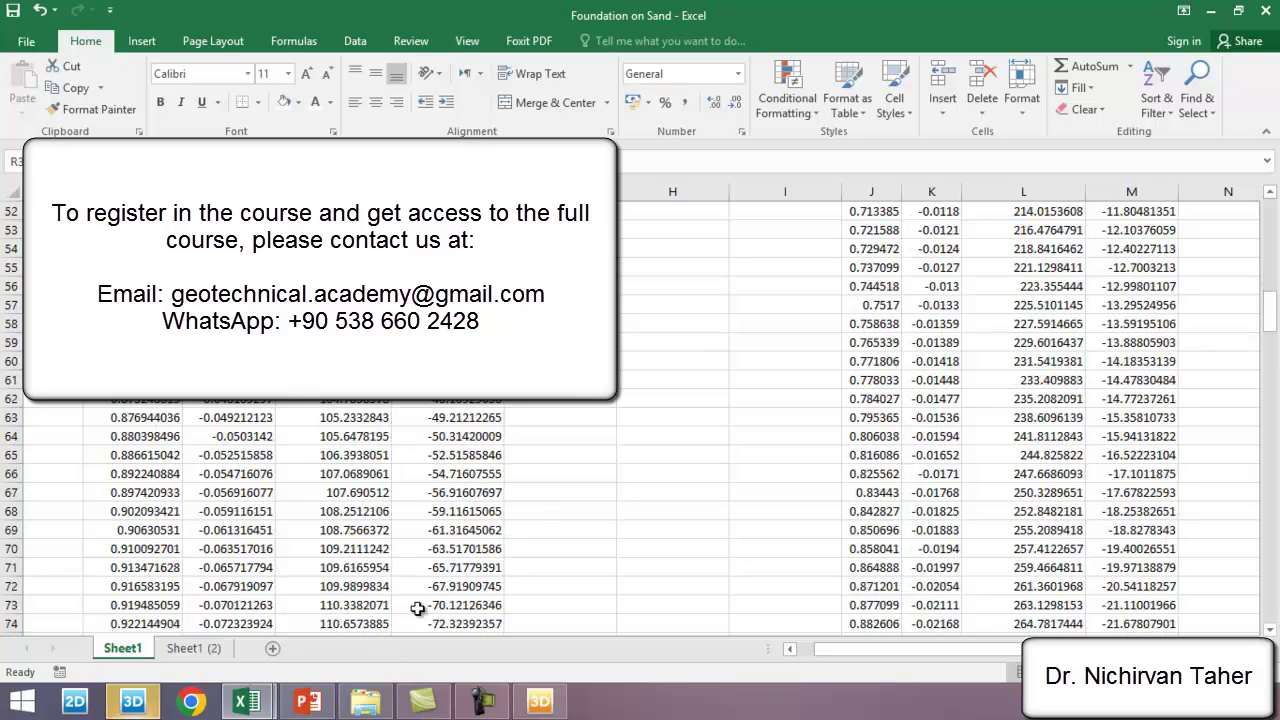
{"action": "scroll", "coordinate": [549, 617], "scroll_direction": "up", "scroll_amount": 17}
{"action": "left_click_drag", "start_coordinate": [845, 645], "coordinate": [985, 648]}
{"action": "scroll", "coordinate": [871, 514], "scroll_direction": "down", "scroll_amount": 5}
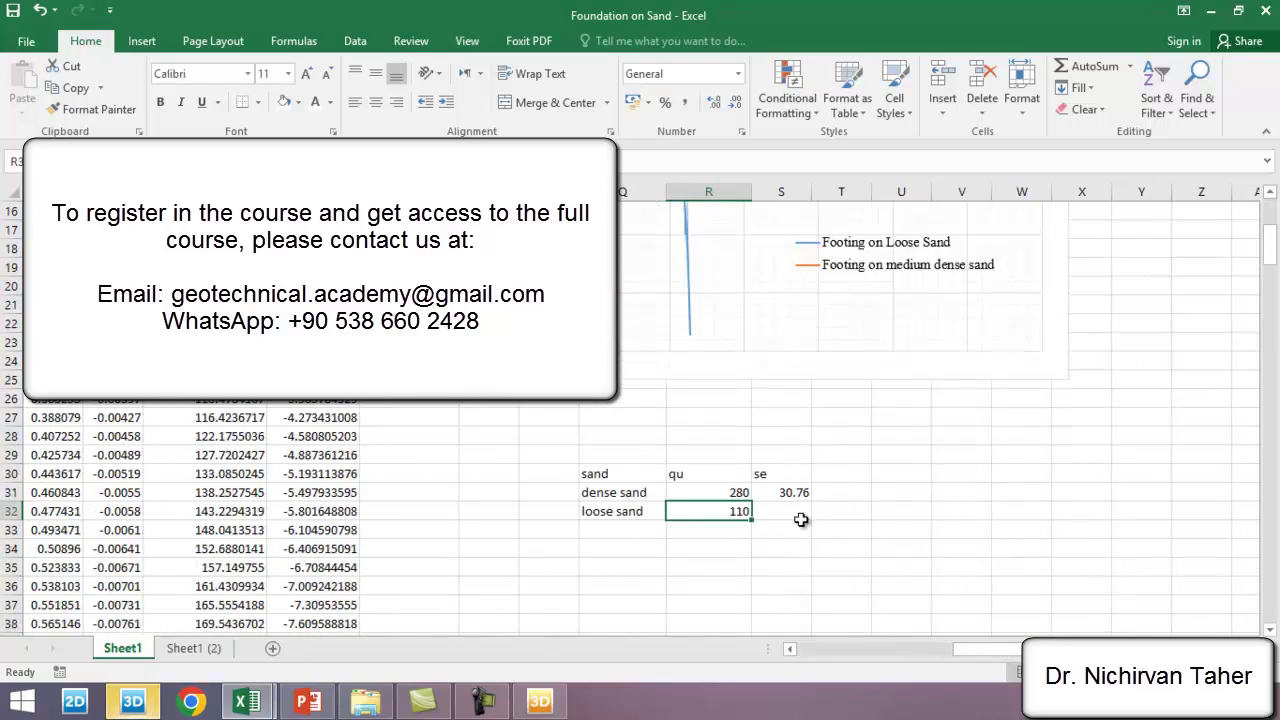
{"action": "left_click", "coordinate": [790, 512]}
{"action": "type", "text": "70"}
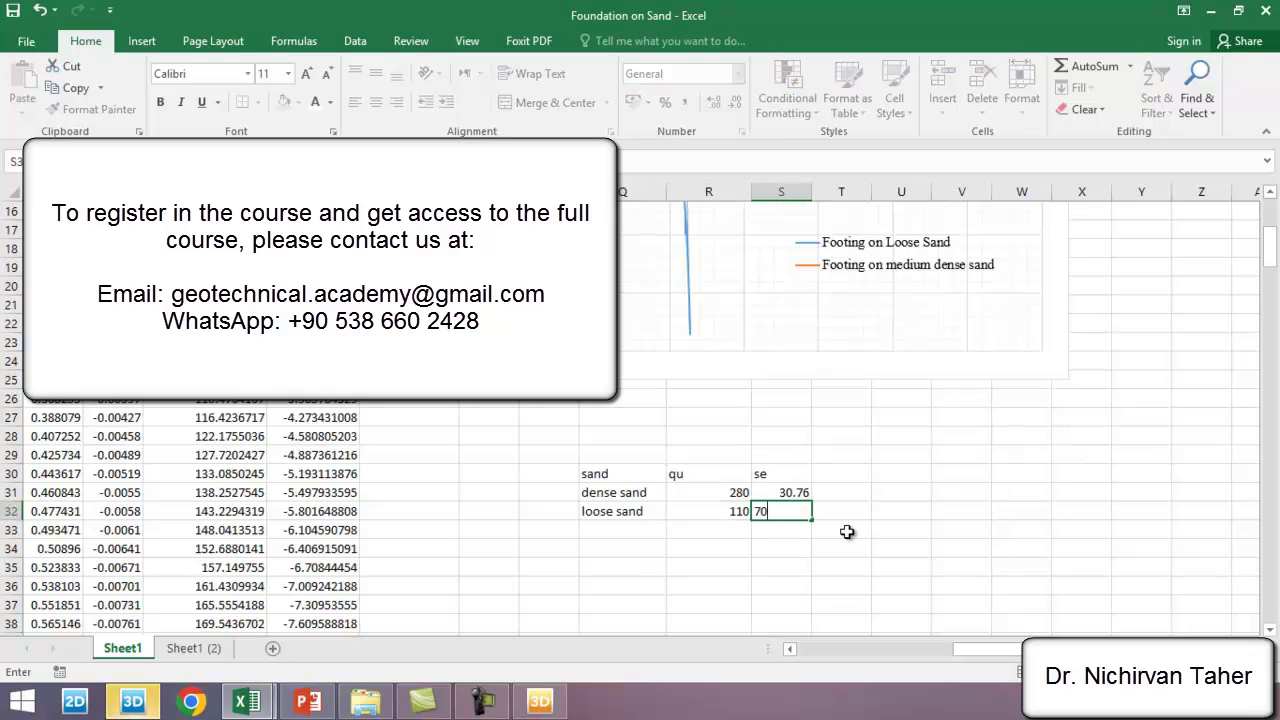
{"action": "key", "text": "Return"}
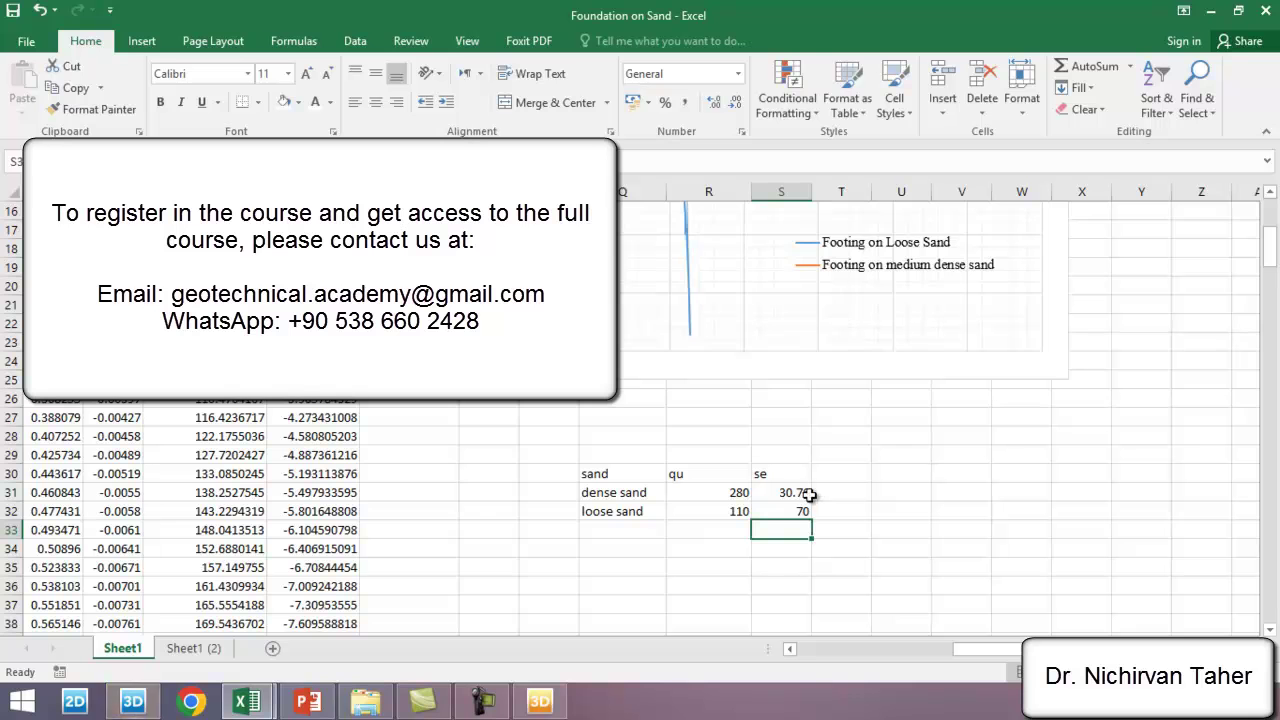
Step: Compare the qu and se values of the dense and loose sand rows in the results table
{"action": "scroll", "coordinate": [803, 552], "scroll_direction": "down", "scroll_amount": 1, "text": "ctrl"}
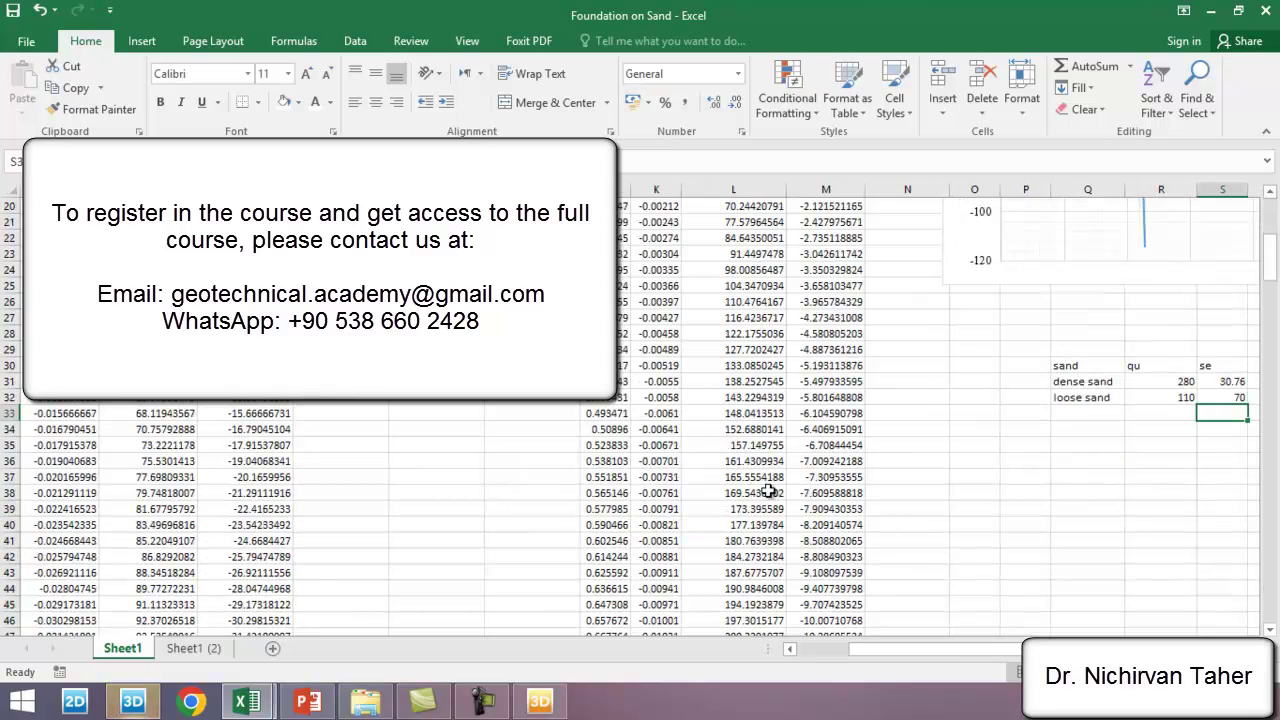
{"action": "left_click_drag", "start_coordinate": [866, 650], "coordinate": [1005, 650]}
{"action": "scroll", "coordinate": [940, 473], "scroll_direction": "up", "scroll_amount": 1, "text": "ctrl"}
{"action": "scroll", "coordinate": [995, 610], "scroll_direction": "up", "scroll_amount": 2}
{"action": "left_click", "coordinate": [717, 497]}
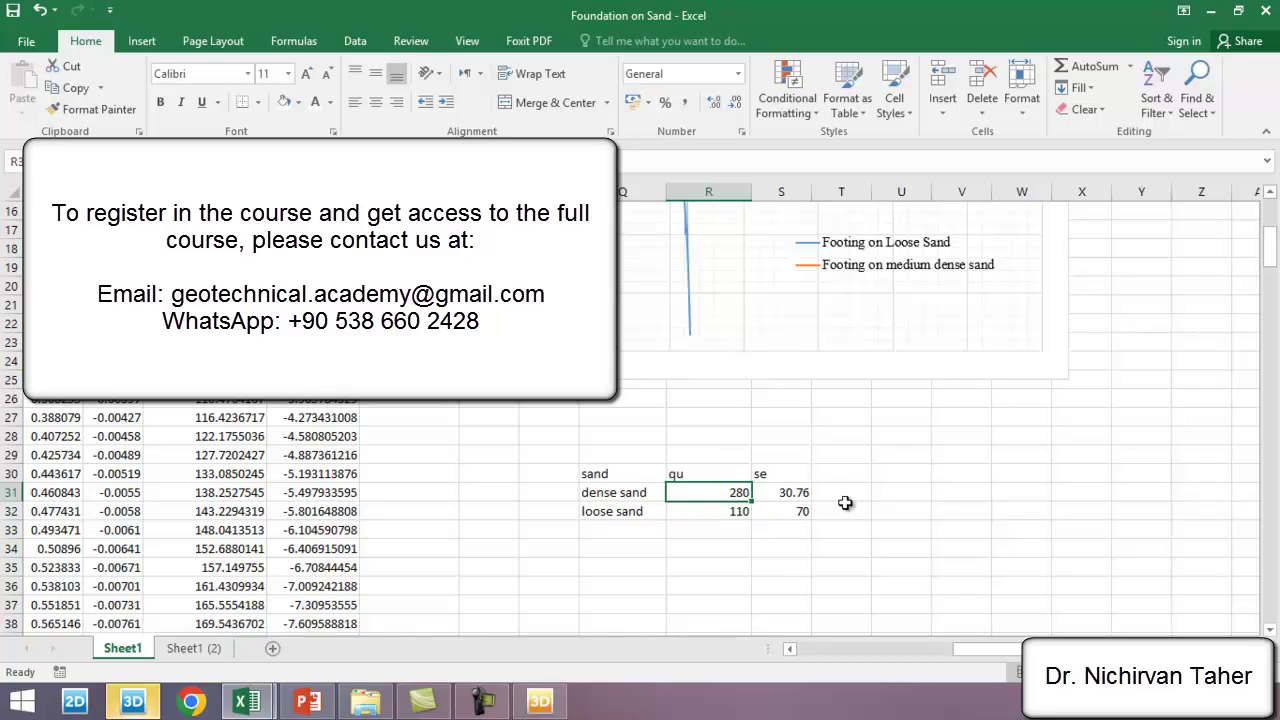
{"action": "left_click", "coordinate": [800, 494]}
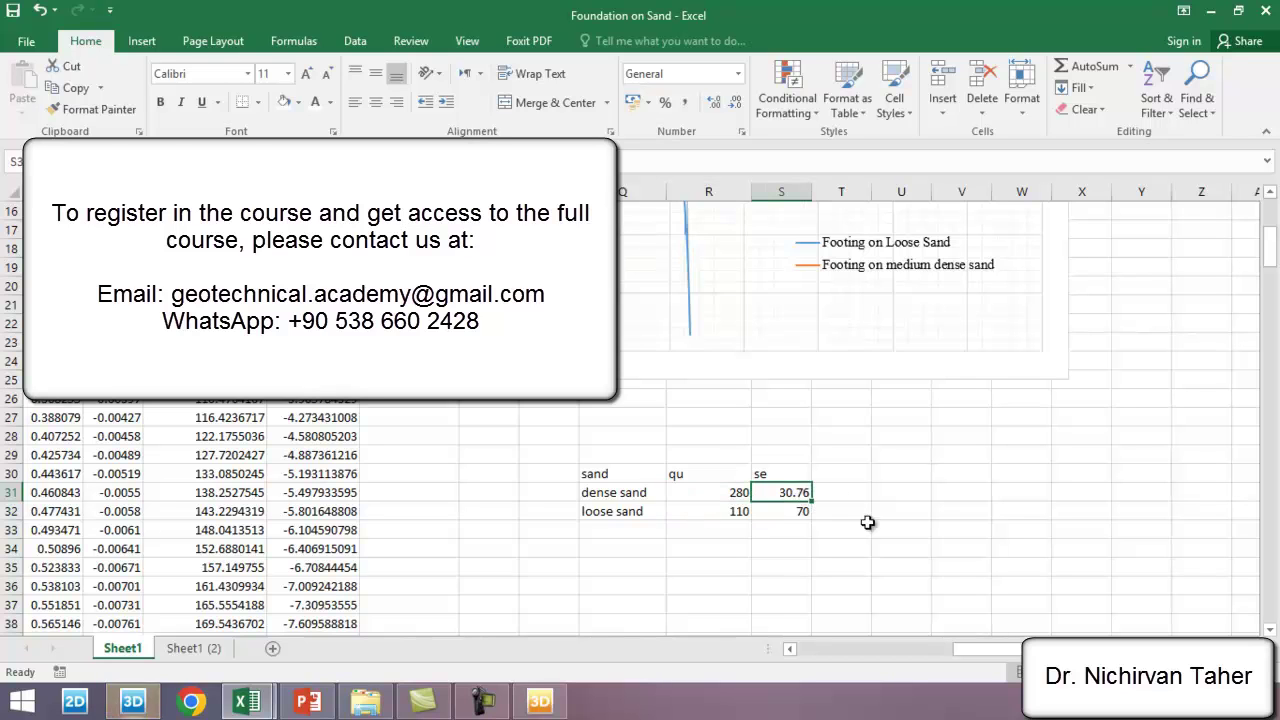
{"action": "double_click", "coordinate": [810, 501]}
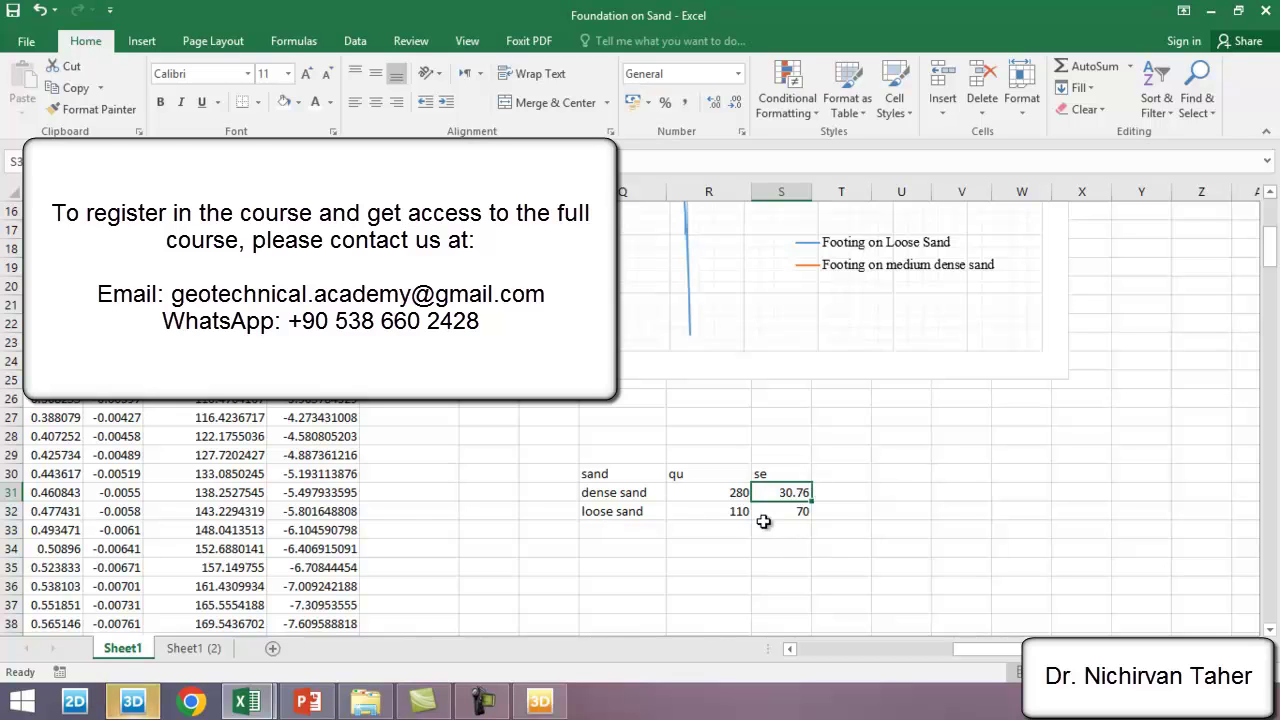
{"action": "left_click", "coordinate": [788, 519]}
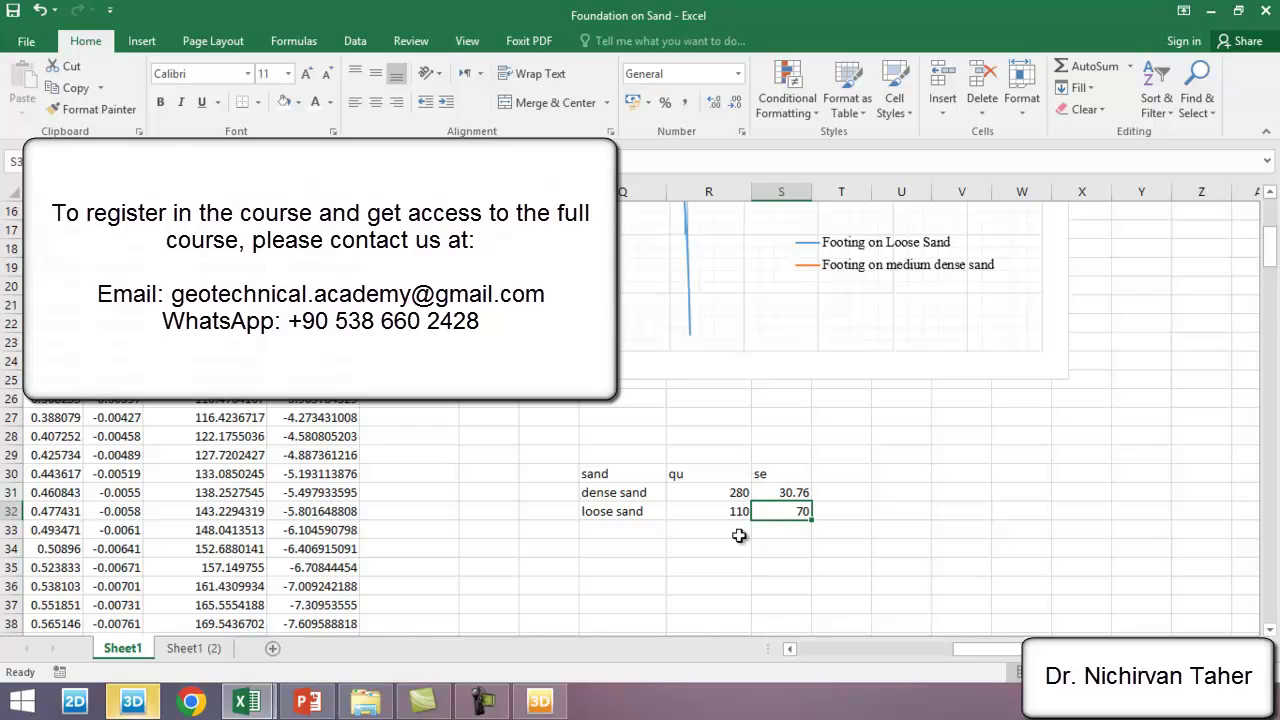
Step: Switch to the PowerPoint course presentation to view the slide comparing bearing capacity and settlement of loose and dense sand
{"action": "key", "text": "alt+Tab"}
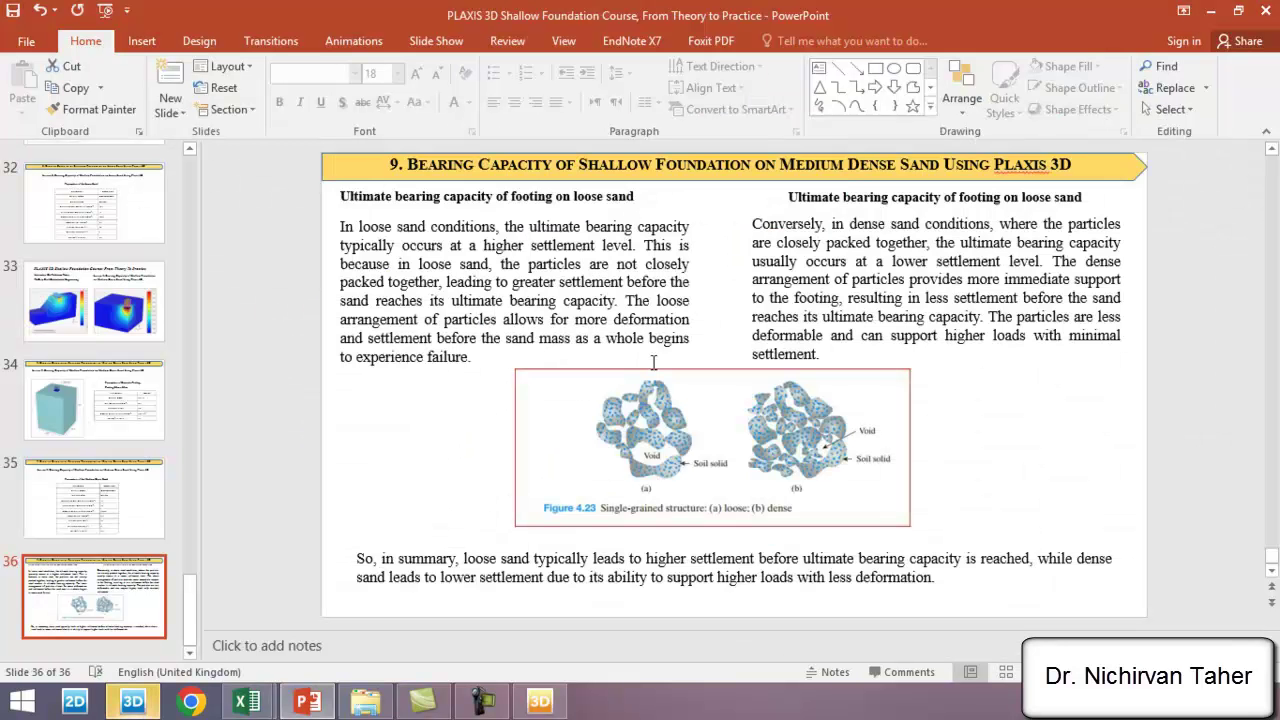